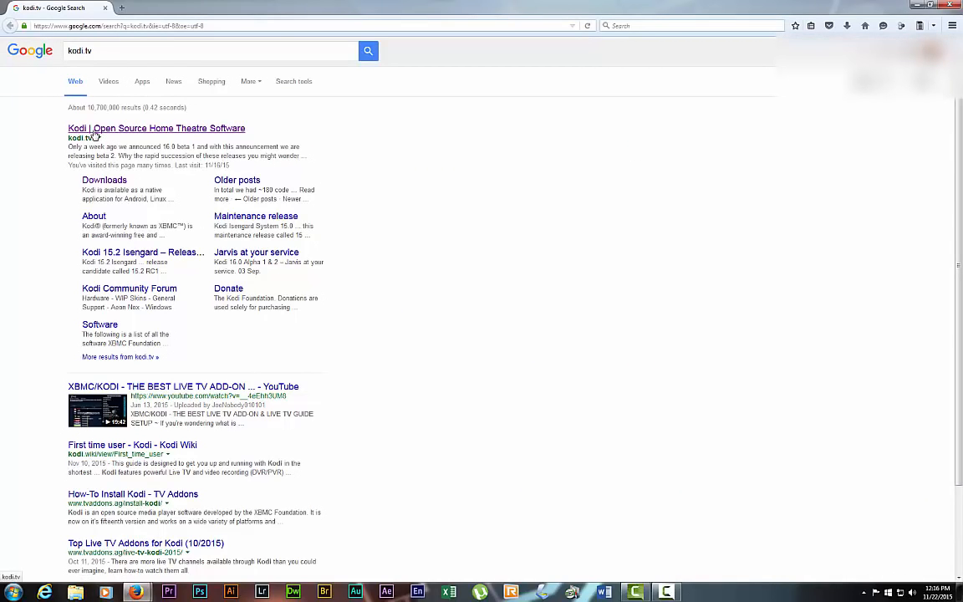
Download and save the Kodi v15.2 Windows installer (kodi-15.2-Isengard.exe) from kodi.tv.
left_click(84, 128)
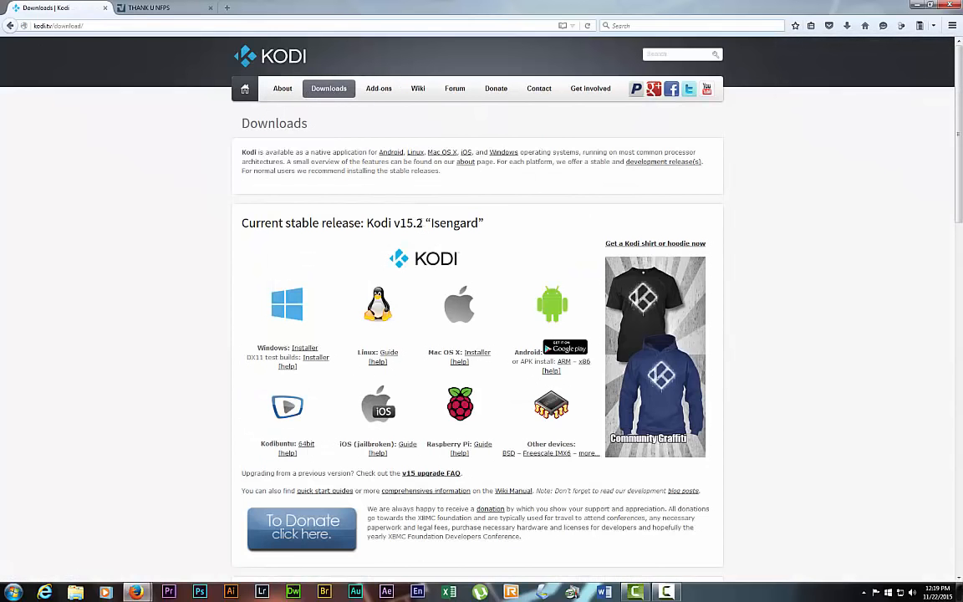
left_click_drag(423, 222, 389, 222)
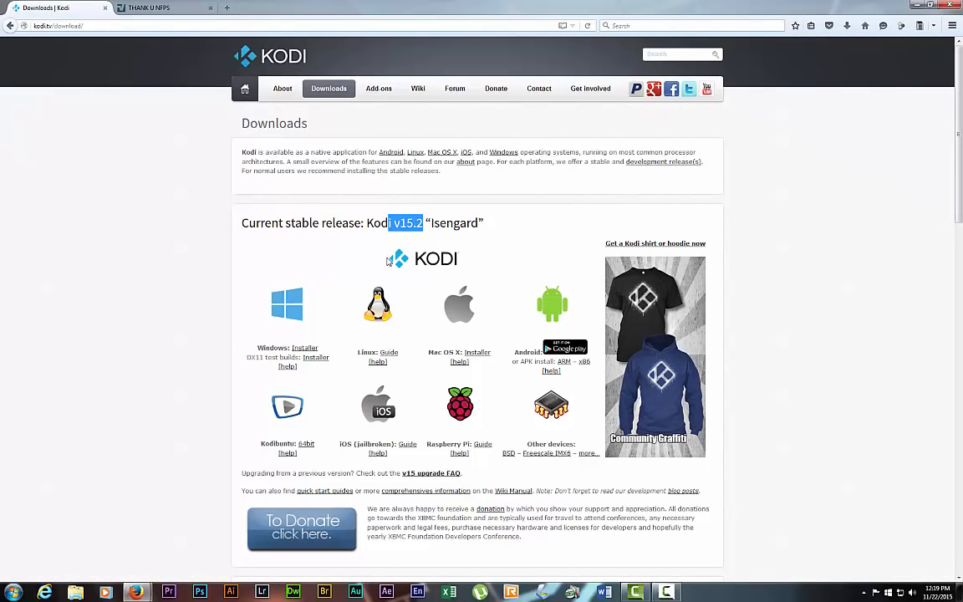
left_click(478, 222)
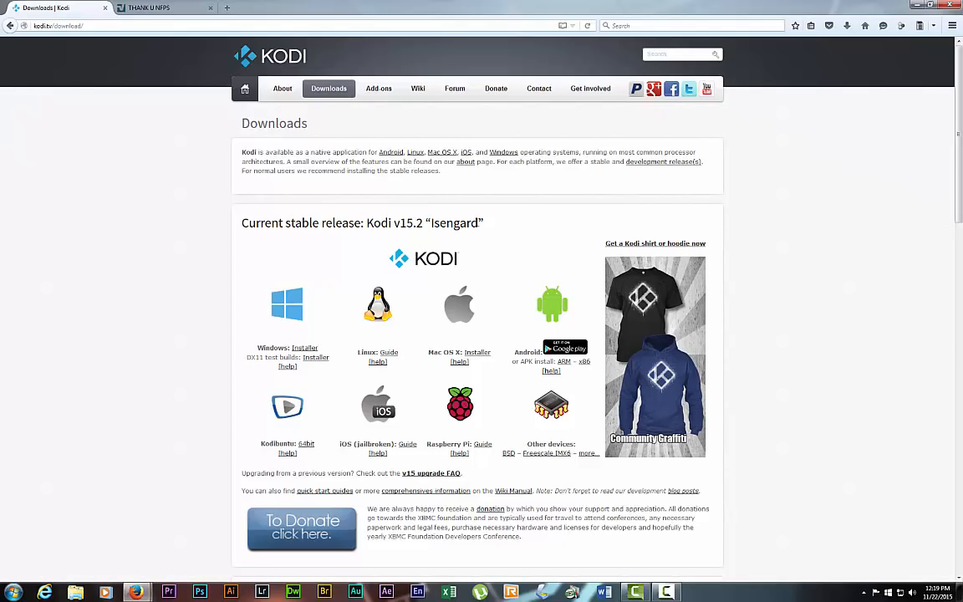
left_click_drag(323, 222, 362, 222)
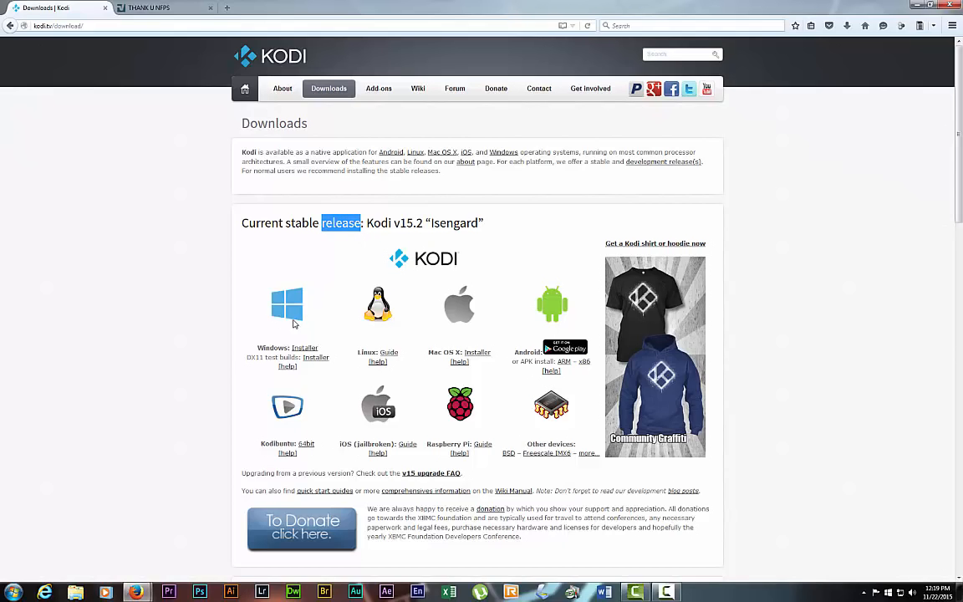
scroll(301, 326, "down", 3)
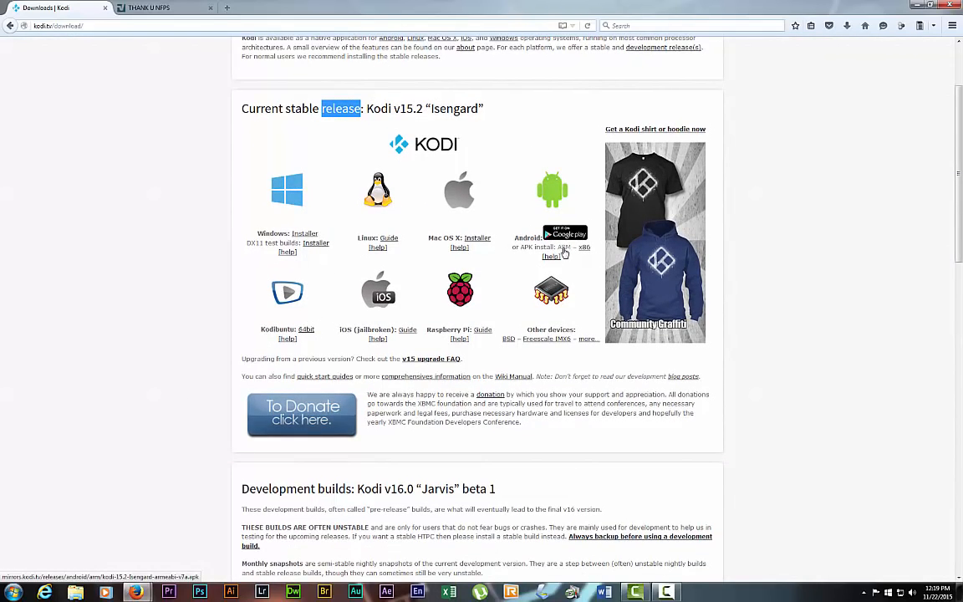
left_click(307, 235)
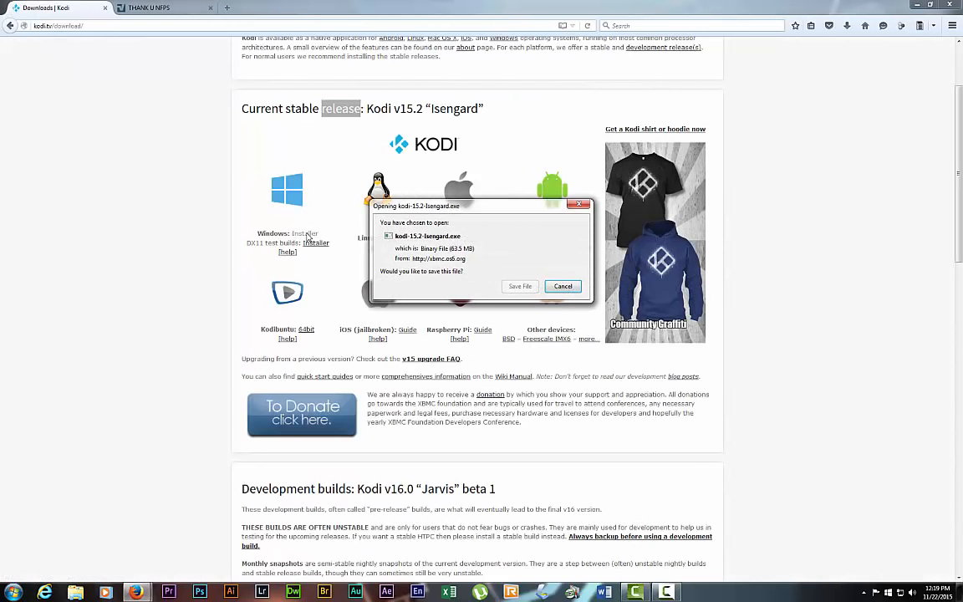
left_click(518, 287)
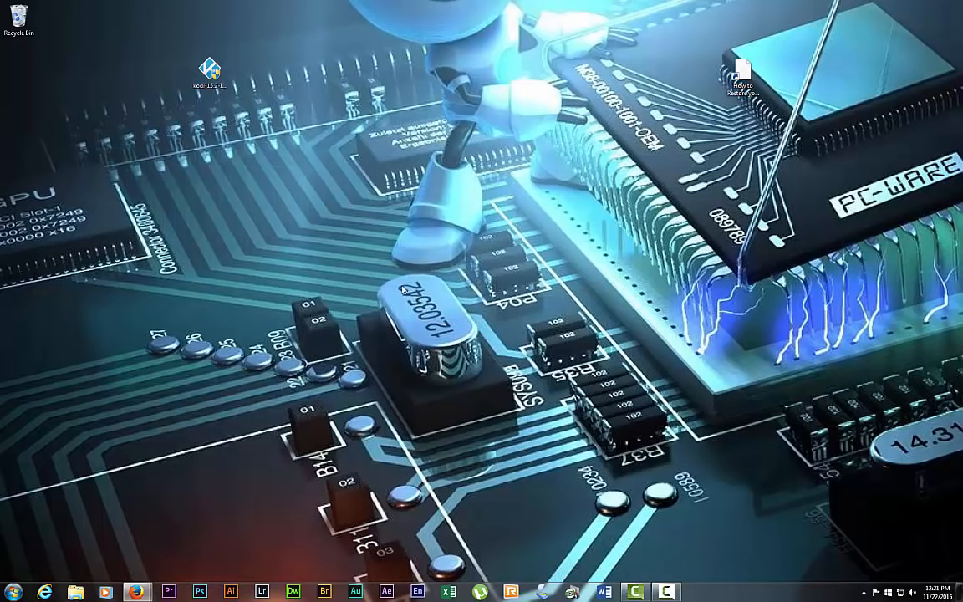
Install Kodi as administrator, full components, into C:\Program Files (x86)\Kodi, then launch it.
right_click(213, 74)
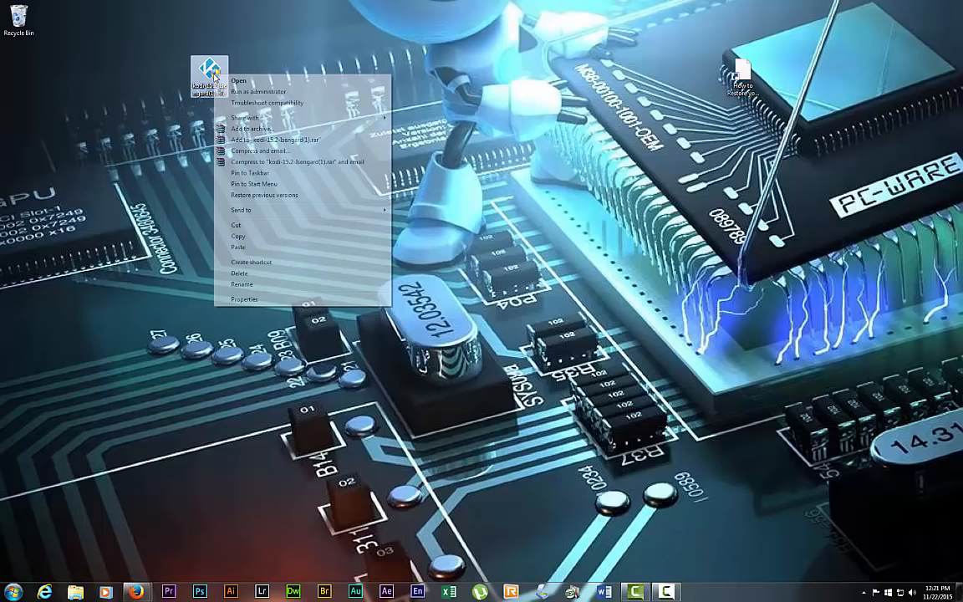
left_click(252, 92)
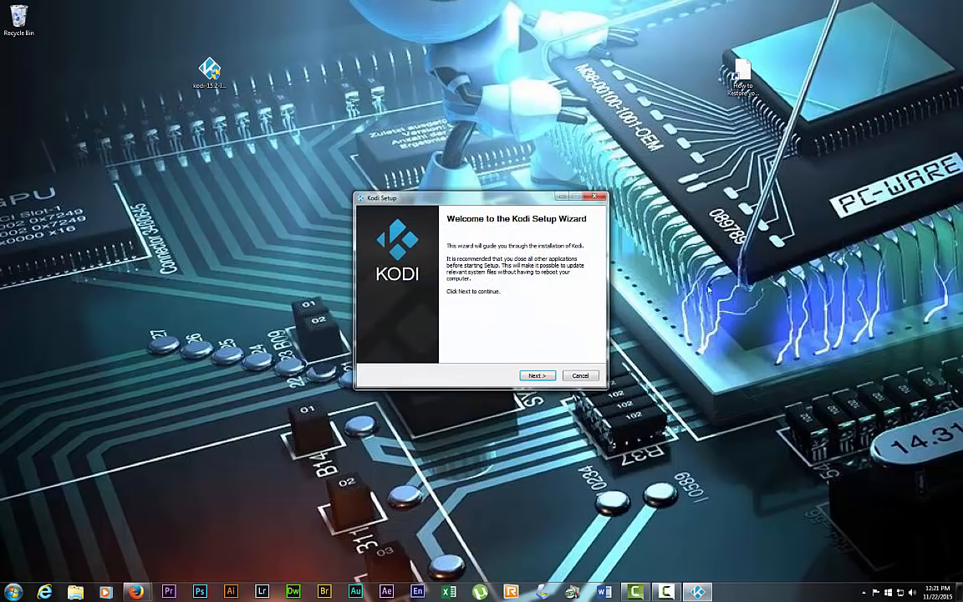
left_click(533, 375)
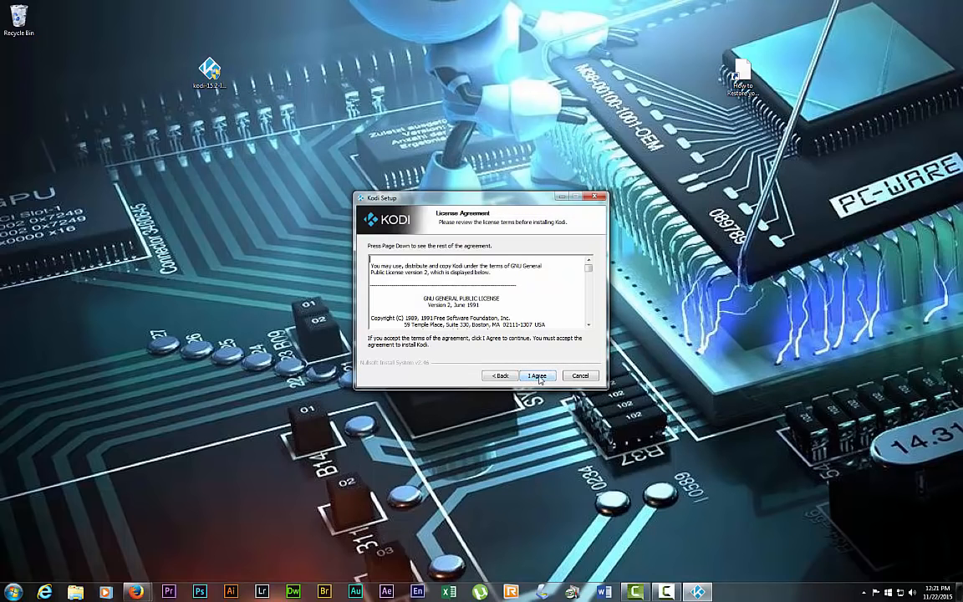
left_click(537, 376)
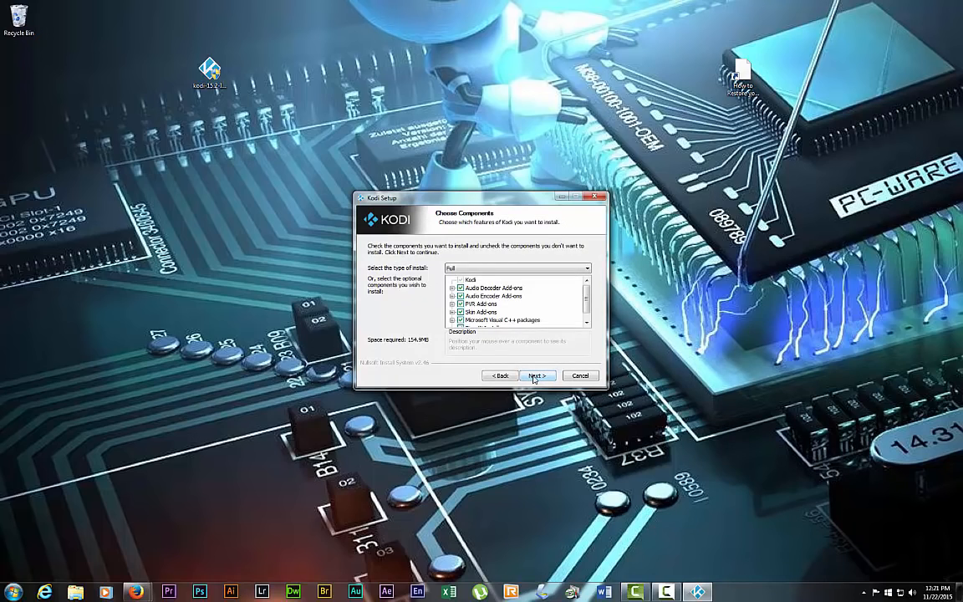
left_click(534, 376)
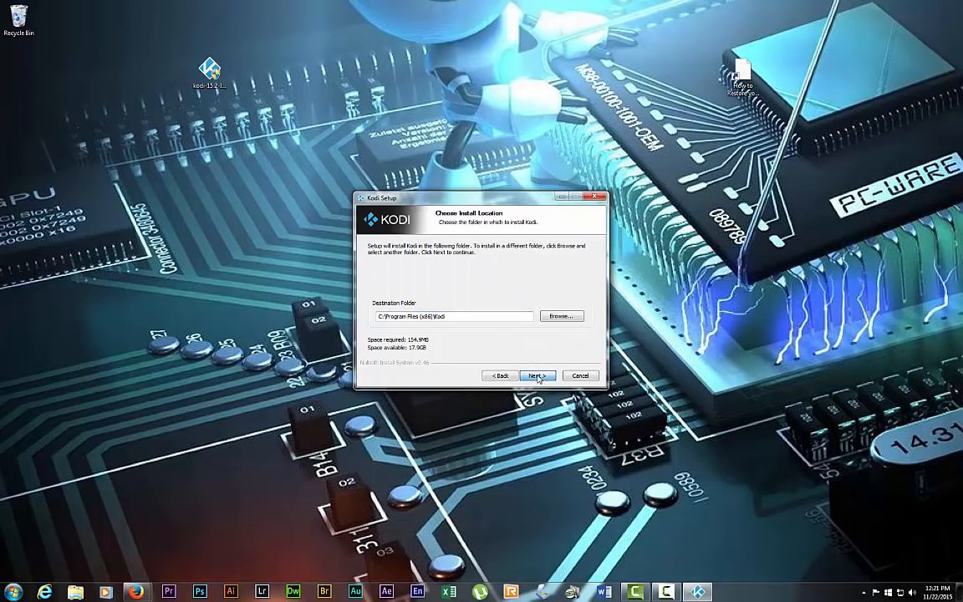
left_click(537, 376)
left_click(537, 376)
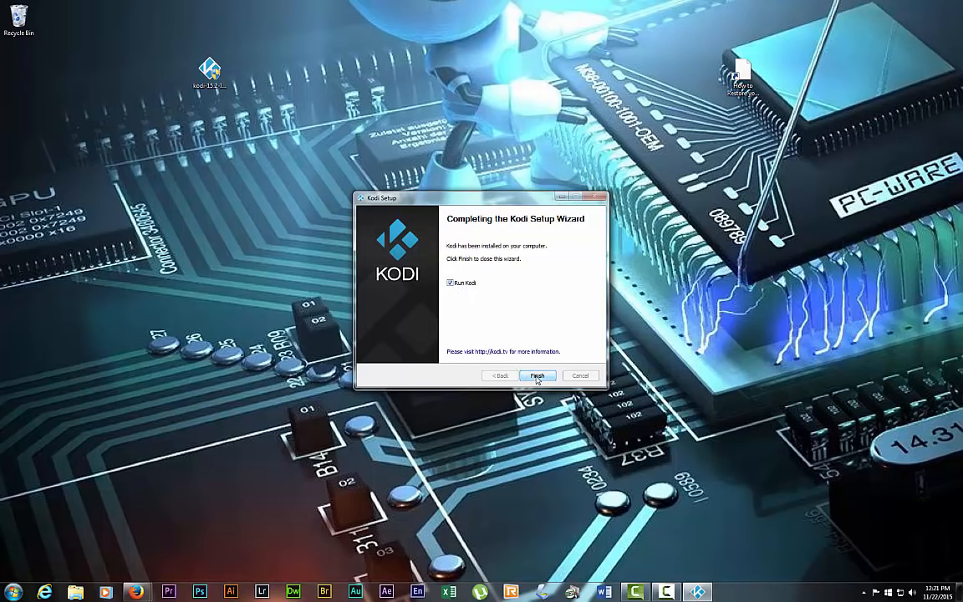
left_click(537, 377)
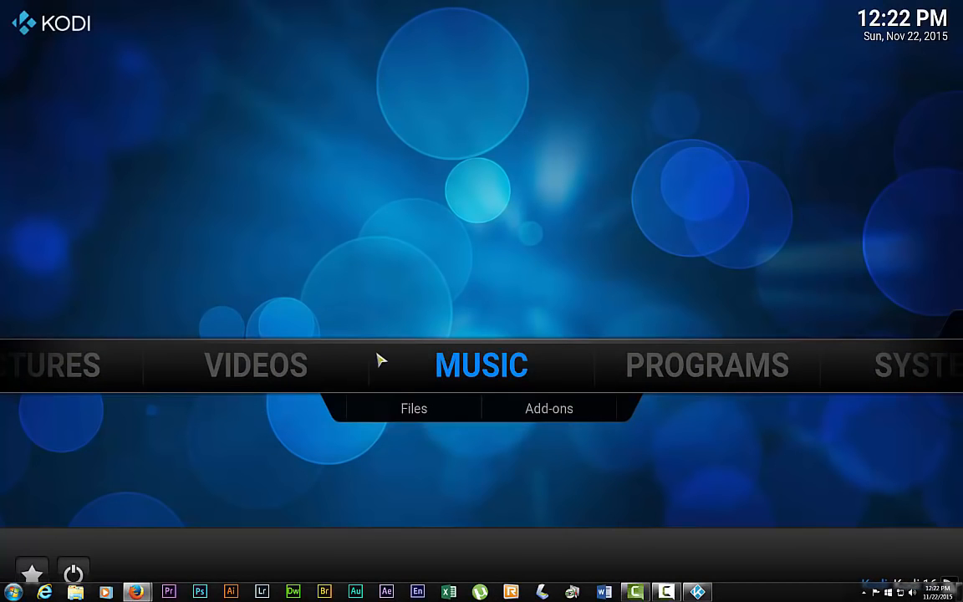
mouse_move(797, 362)
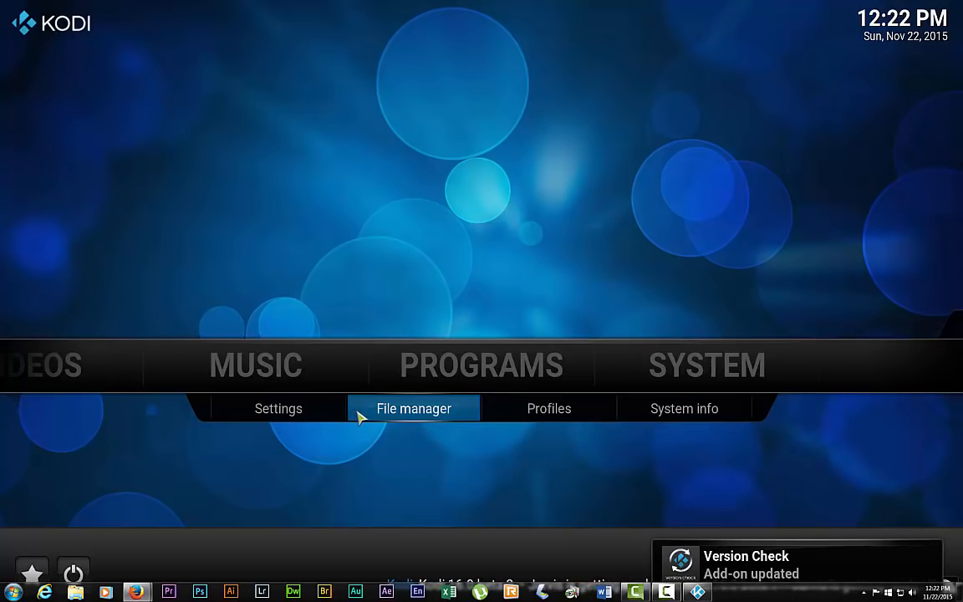
left_click(389, 413)
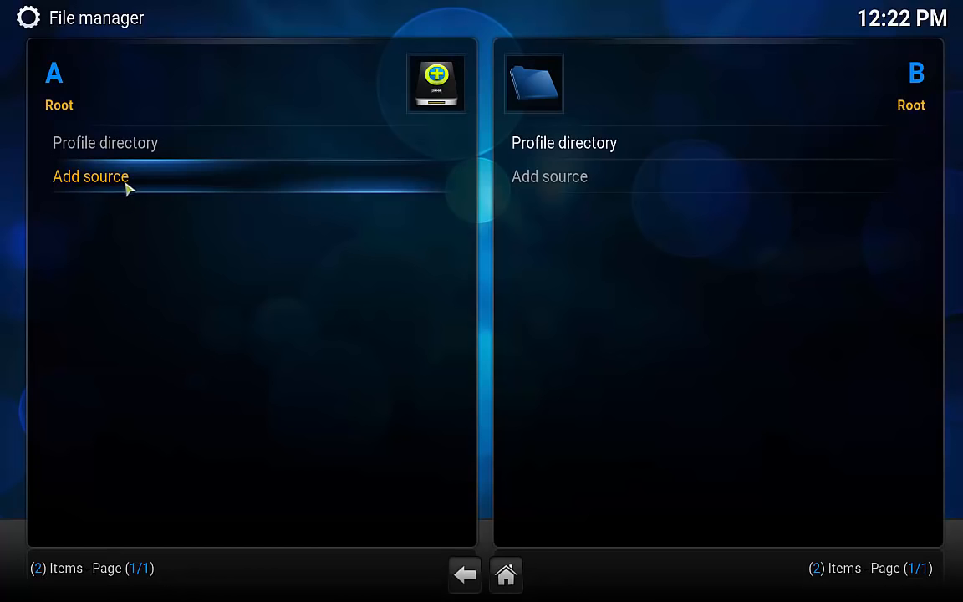
left_click(124, 184)
left_click(353, 189)
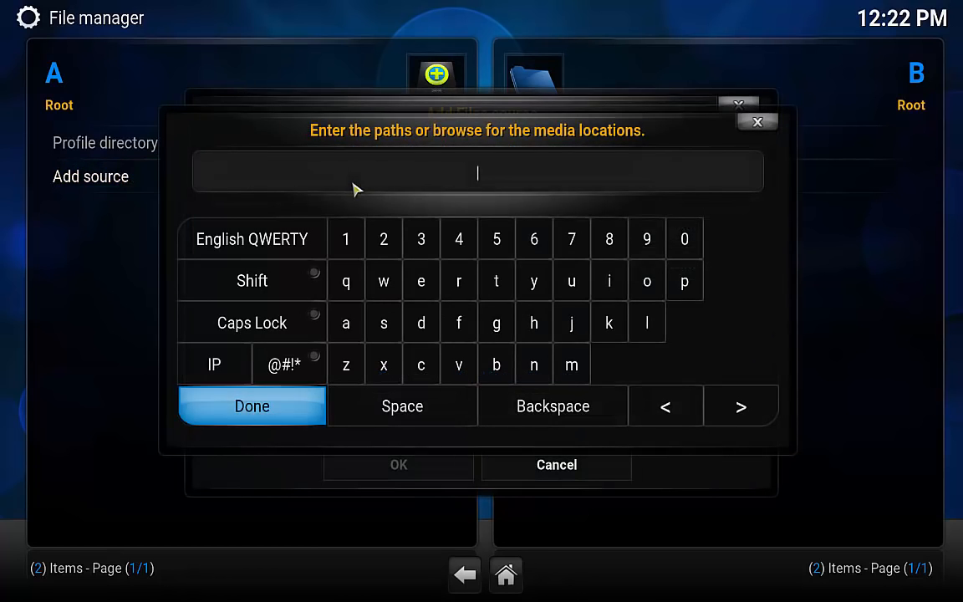
type("h")
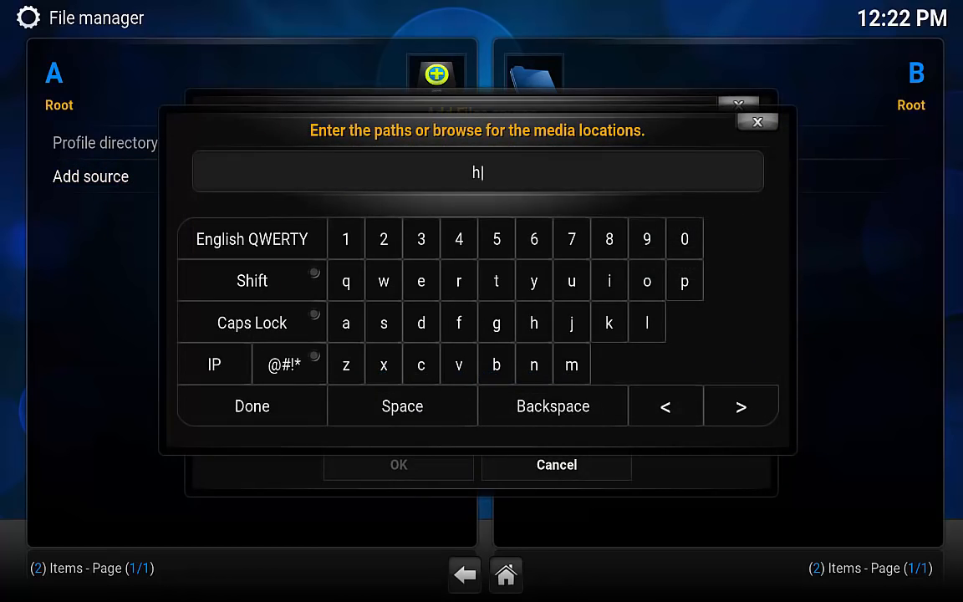
type("ttp://fus")
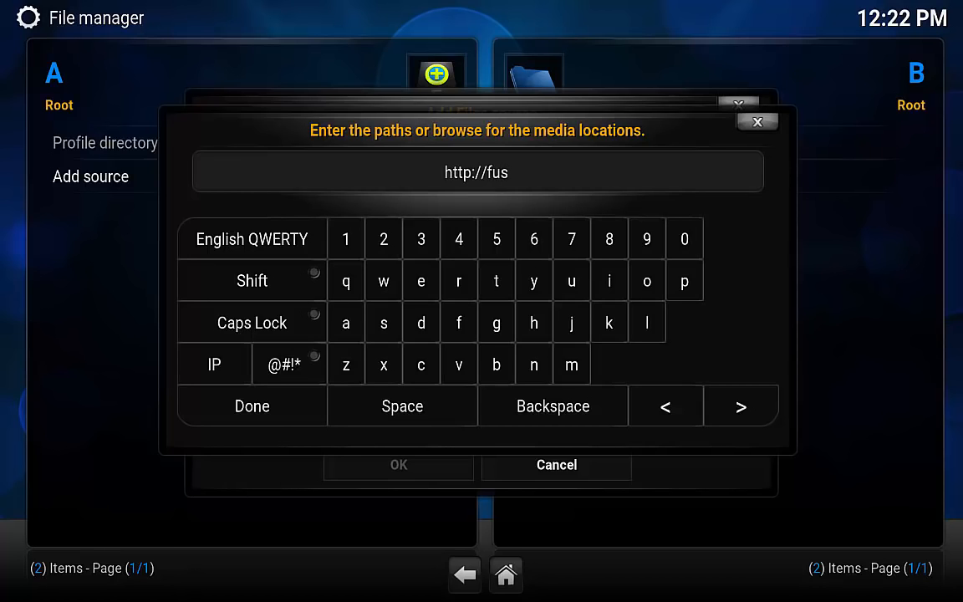
type("ion.")
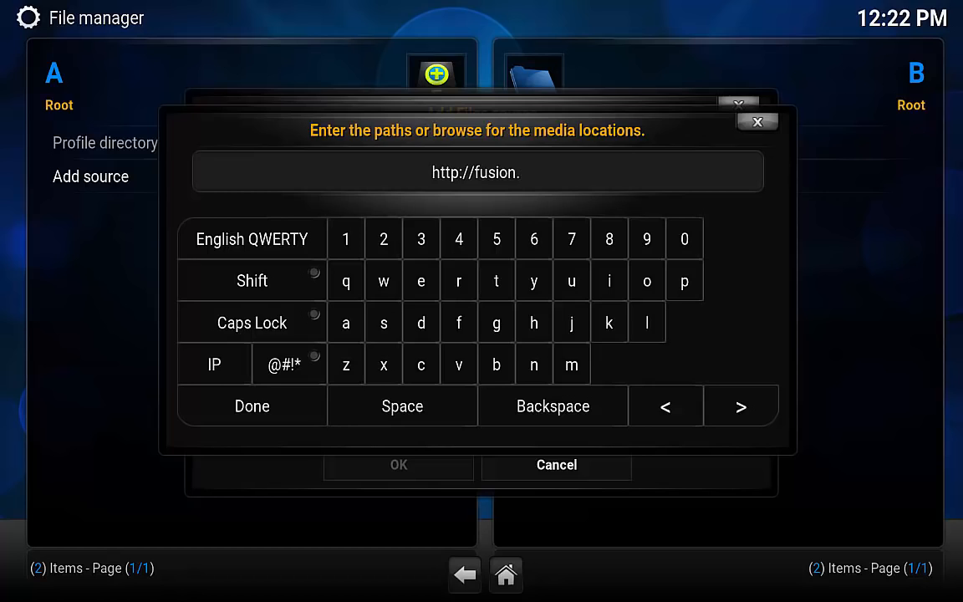
type("tv")
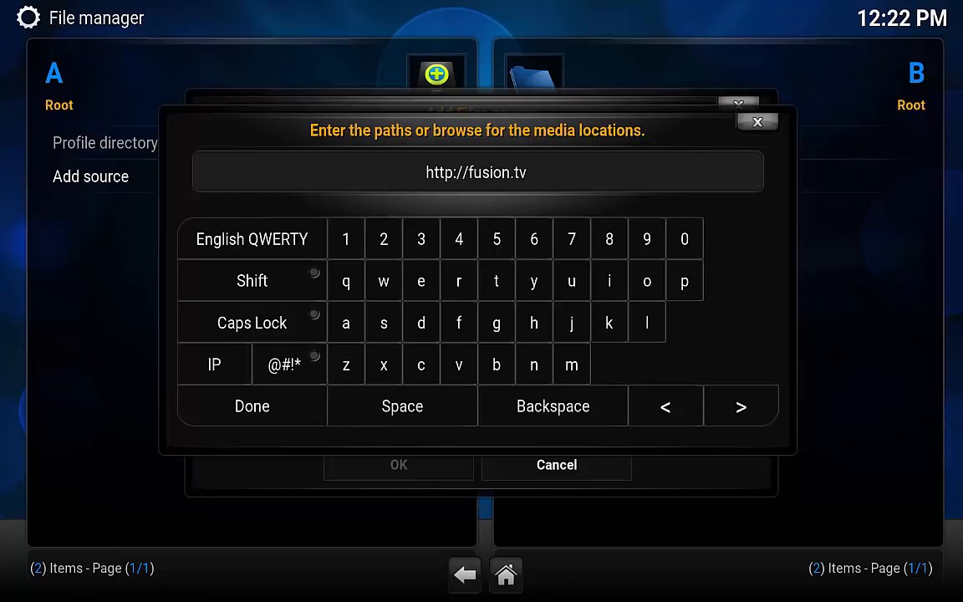
type("addon")
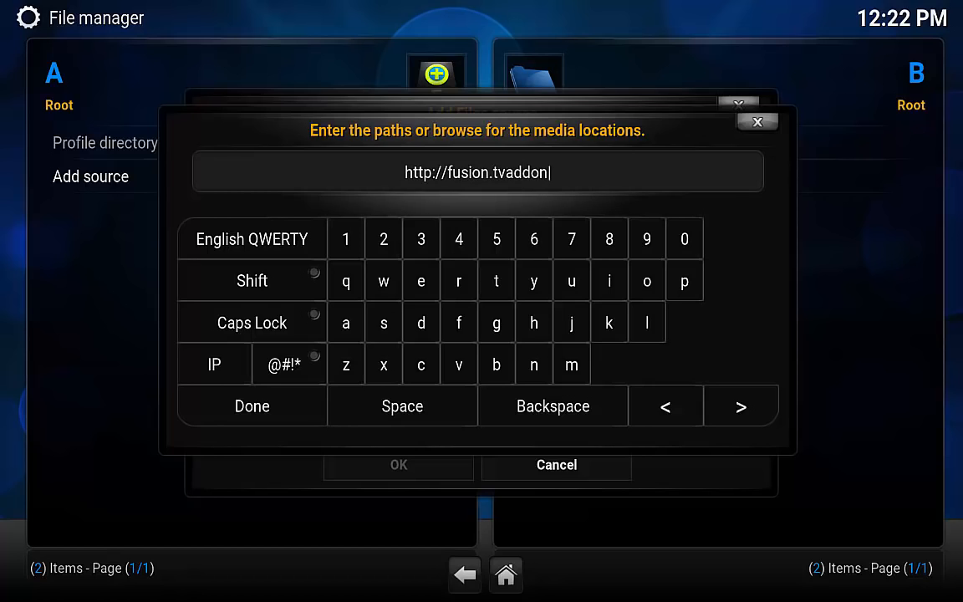
type("s")
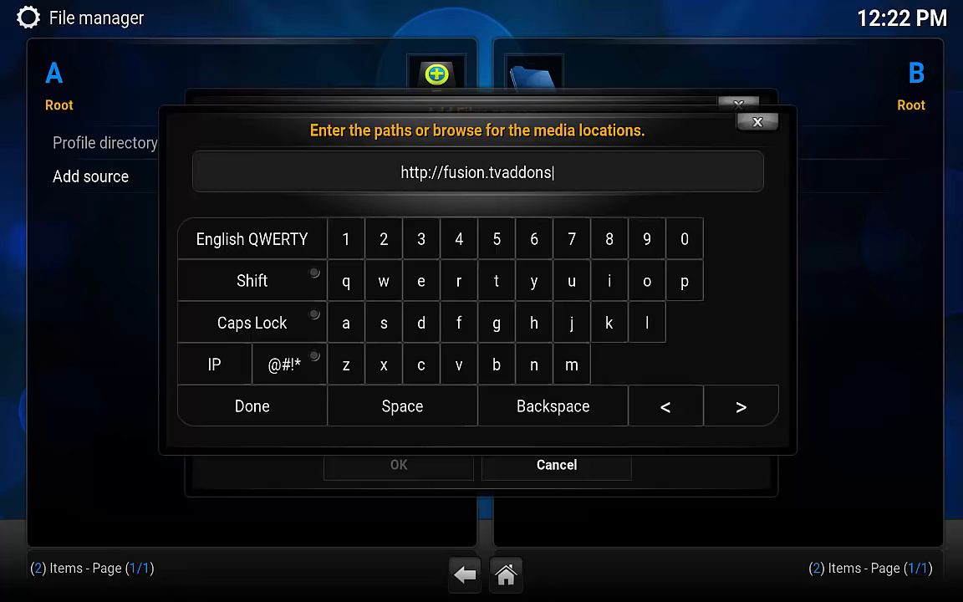
type(".ag")
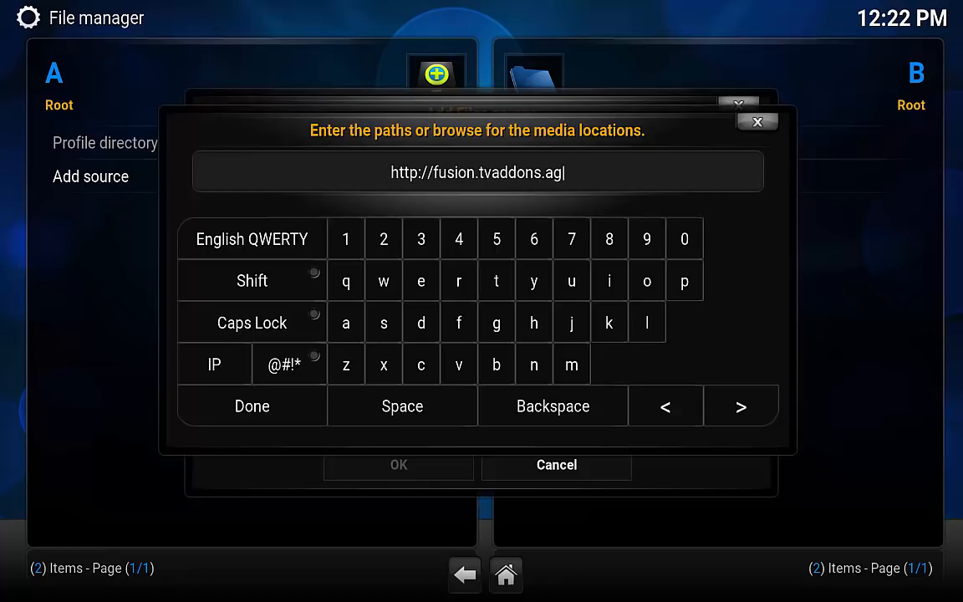
left_click(264, 407)
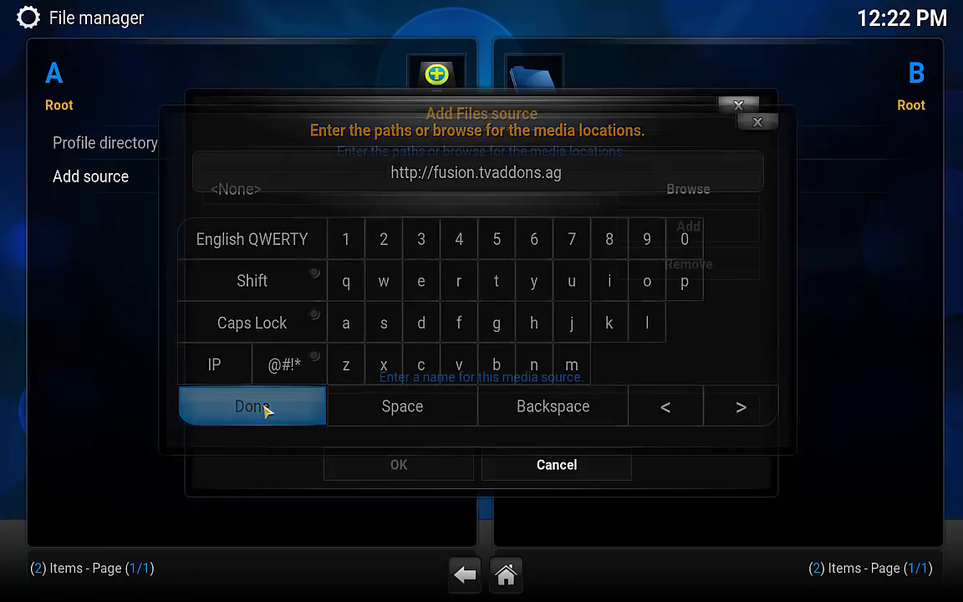
left_click(458, 407)
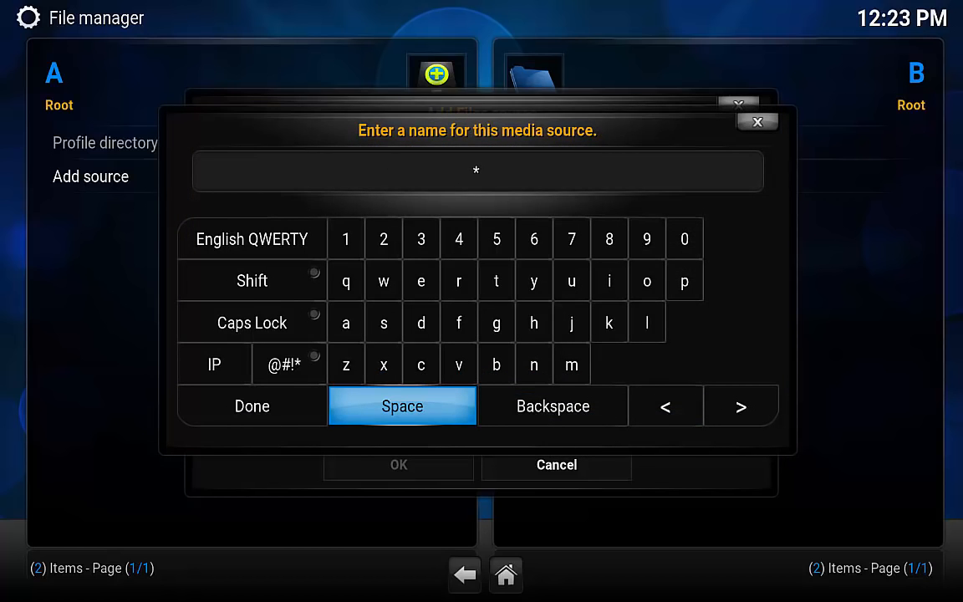
type("*FUSION")
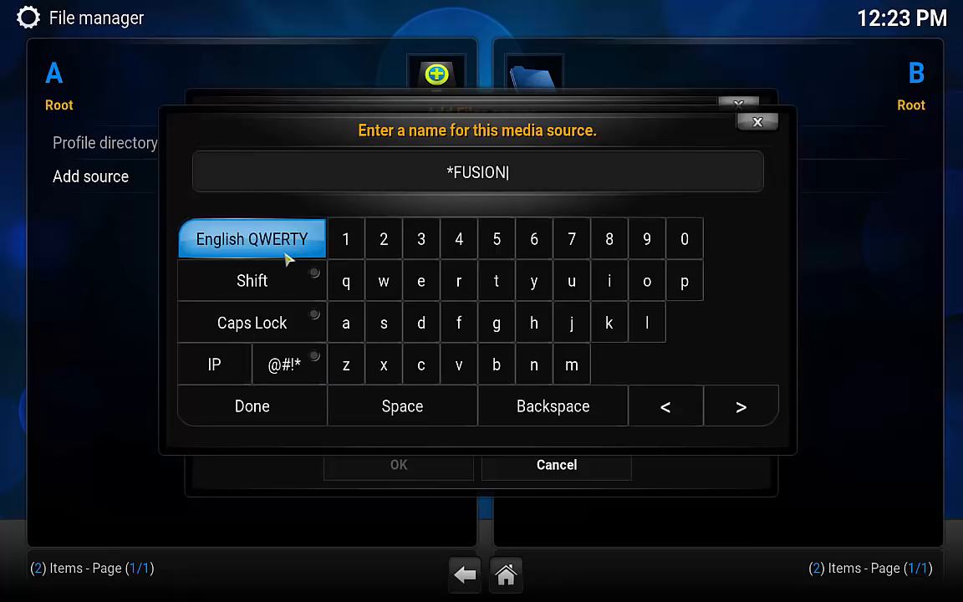
left_click(252, 407)
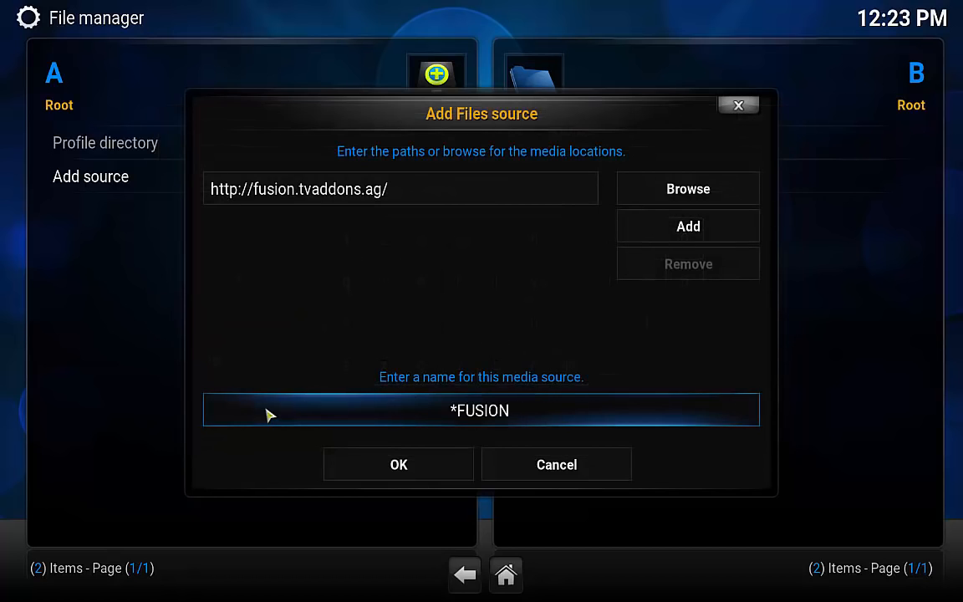
left_click(400, 466)
left_click(465, 575)
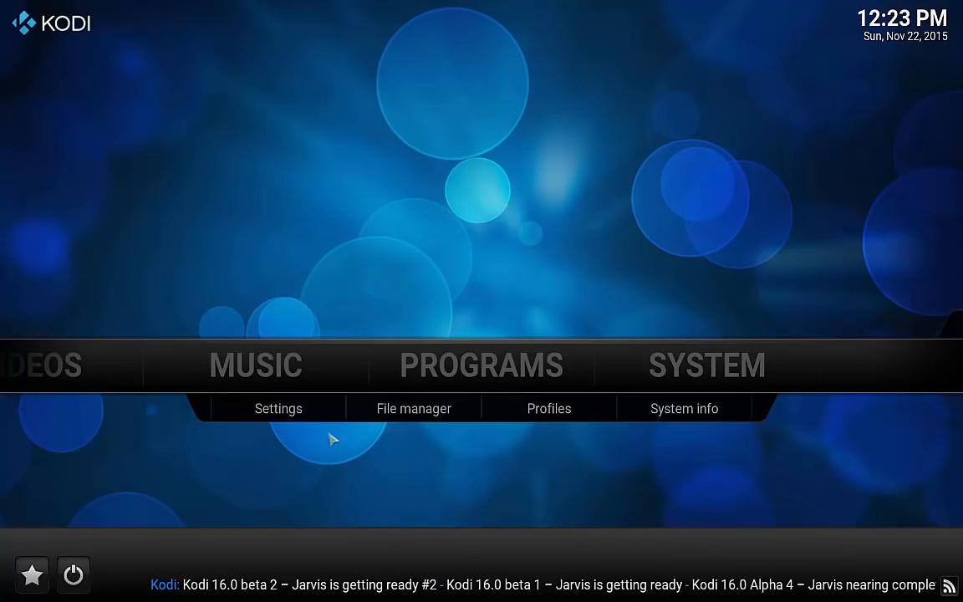
Install plugin.video.hubwizard-1.1.9.zip from the *FUSION start-here folder and go back home.
left_click(282, 413)
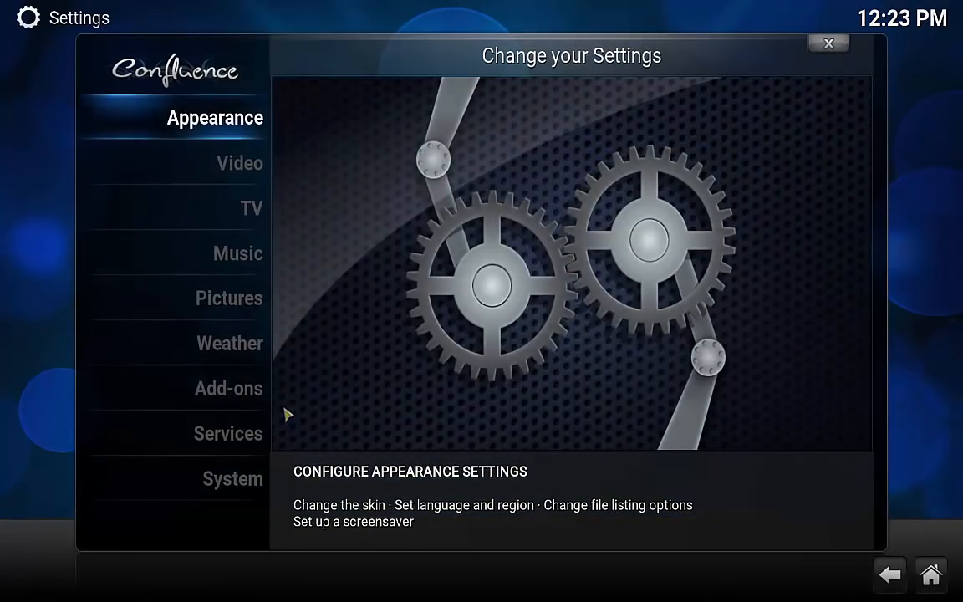
left_click(238, 396)
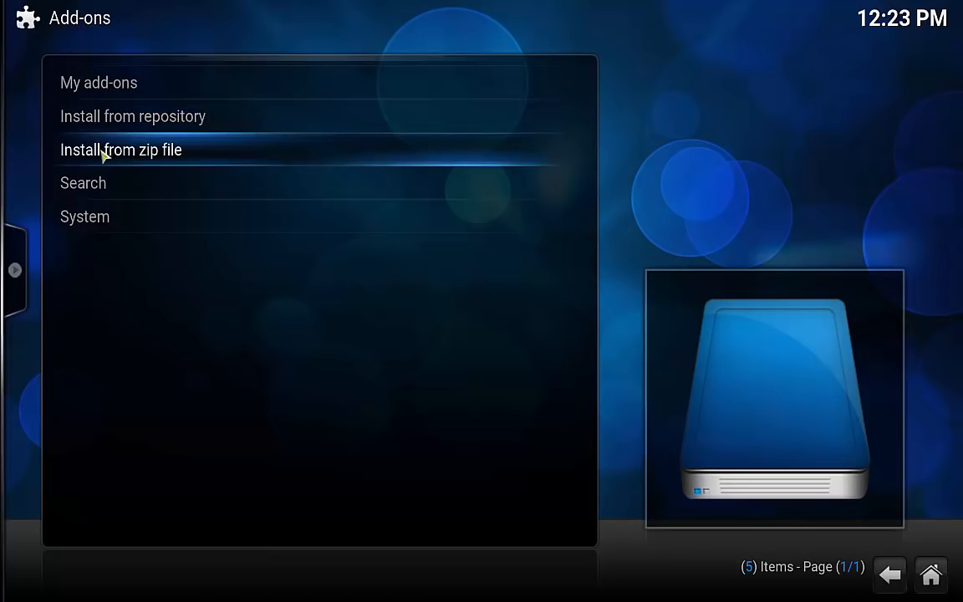
left_click(152, 154)
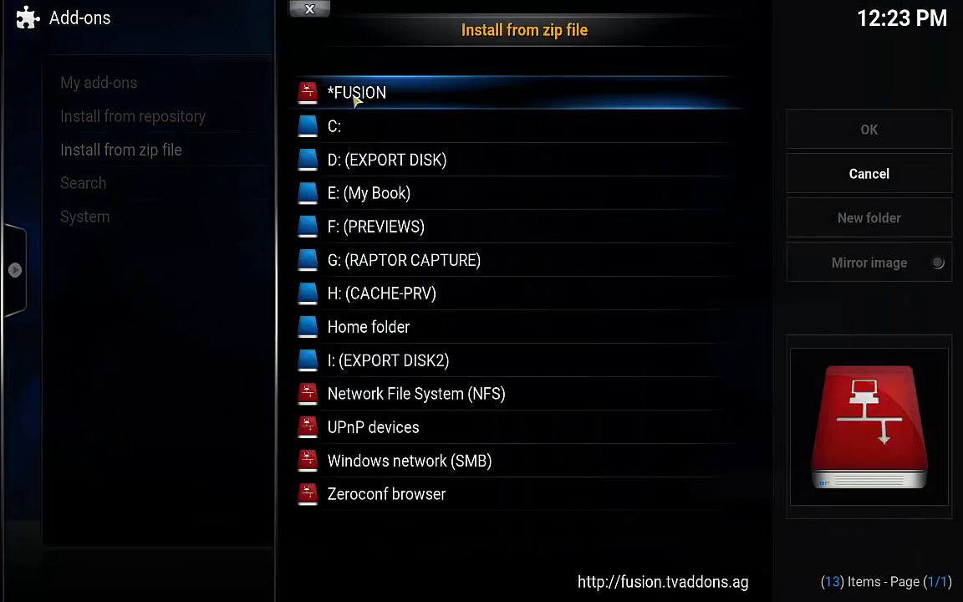
left_click(365, 95)
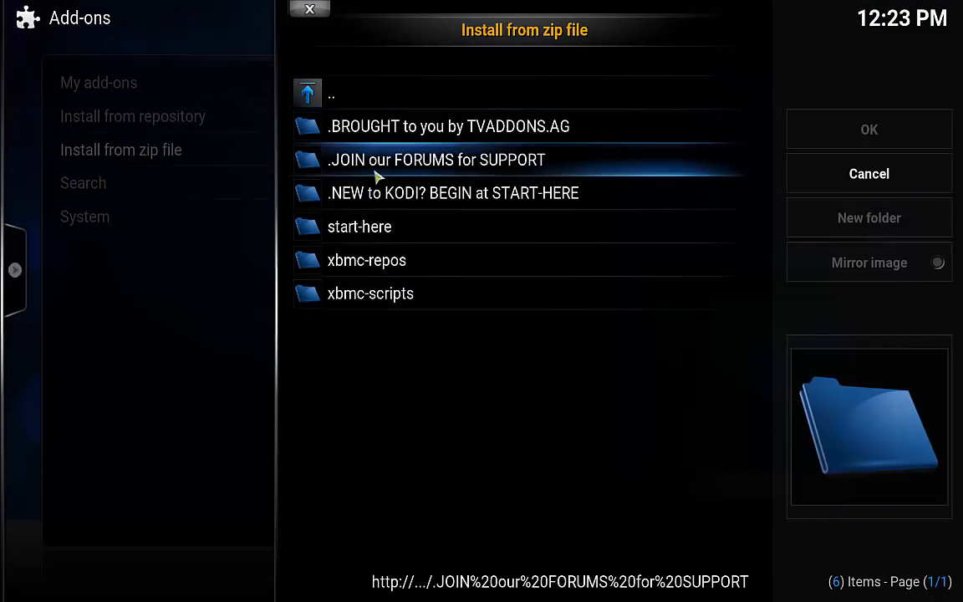
left_click(380, 238)
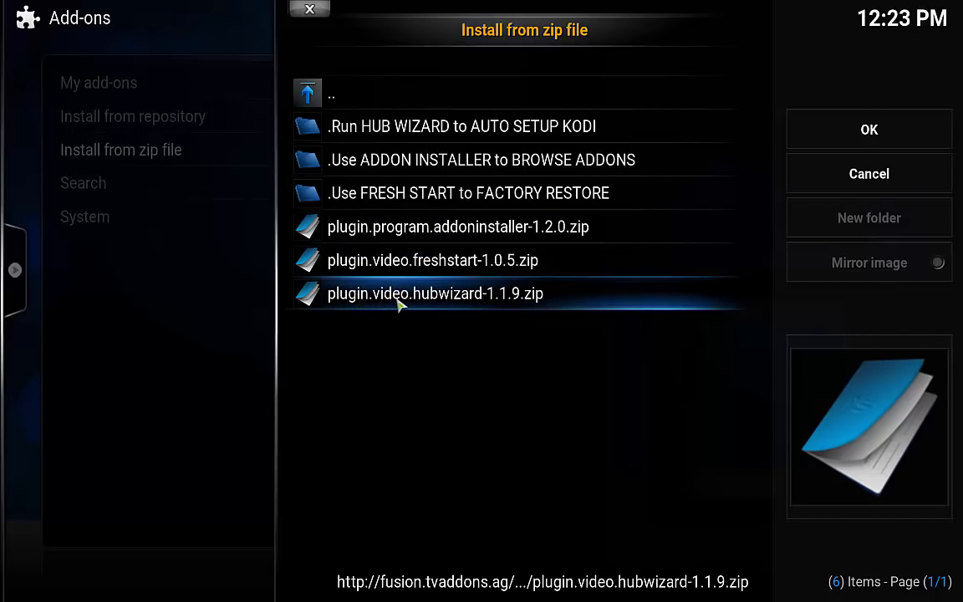
left_click(513, 297)
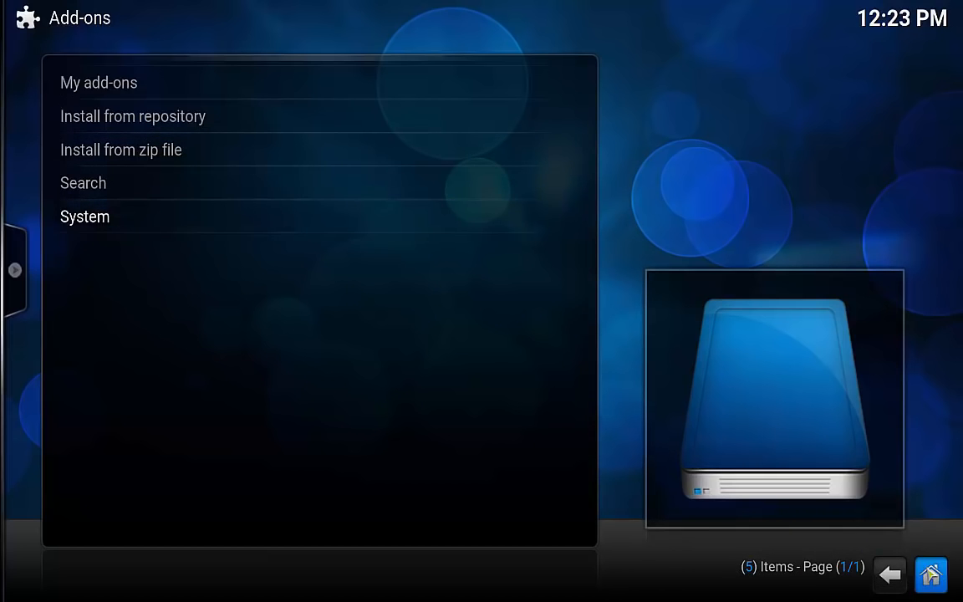
left_click(930, 574)
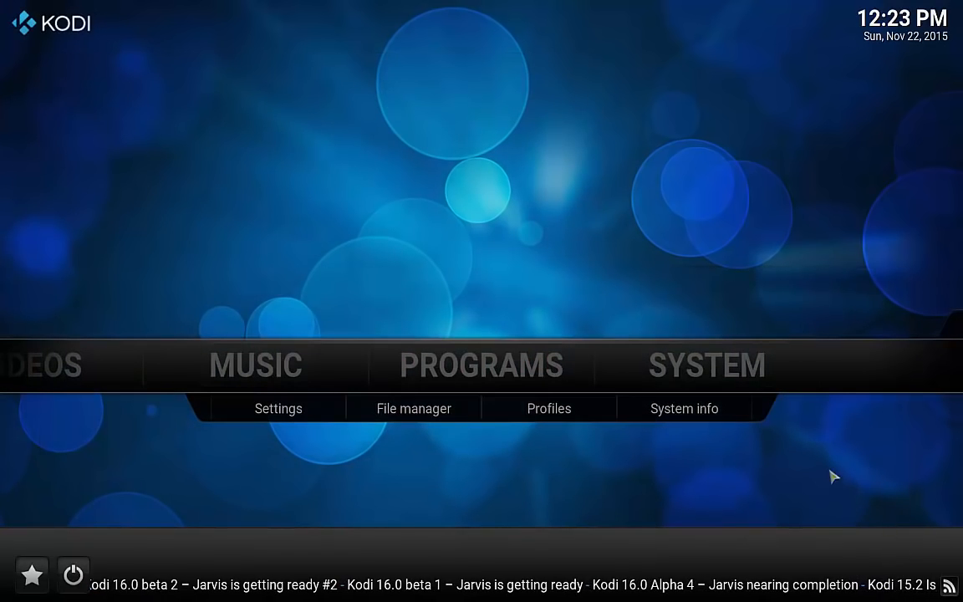
Run Config Wizard's WINDOWS build, accepting TVADDONS' customized add-on selection, and let it download.
left_click(498, 377)
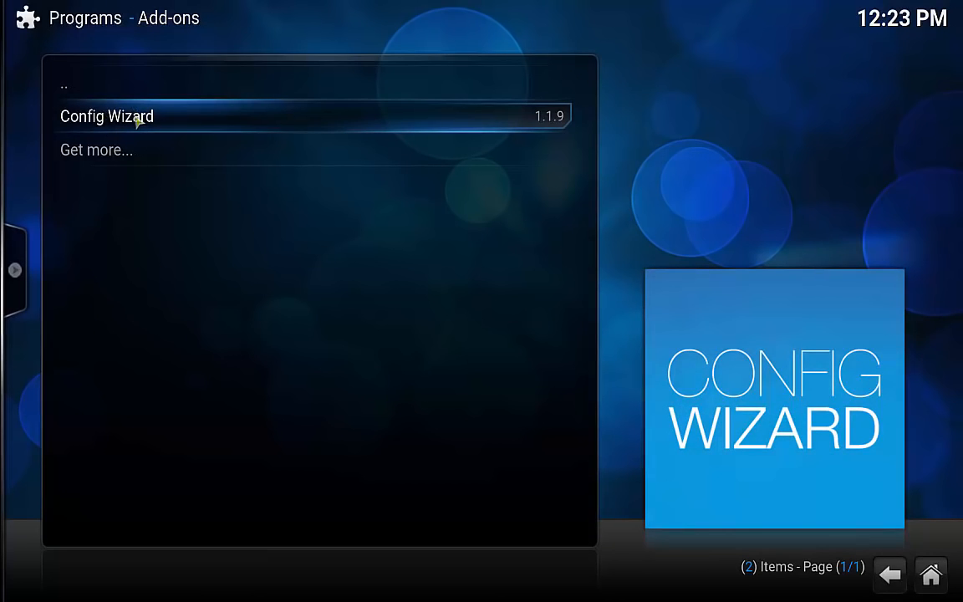
left_click(137, 120)
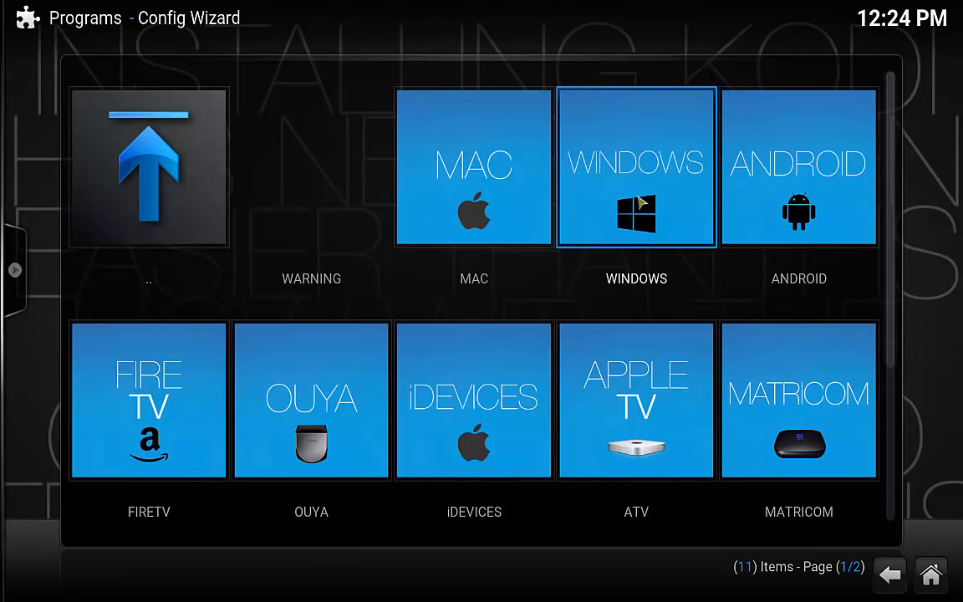
left_click(641, 203)
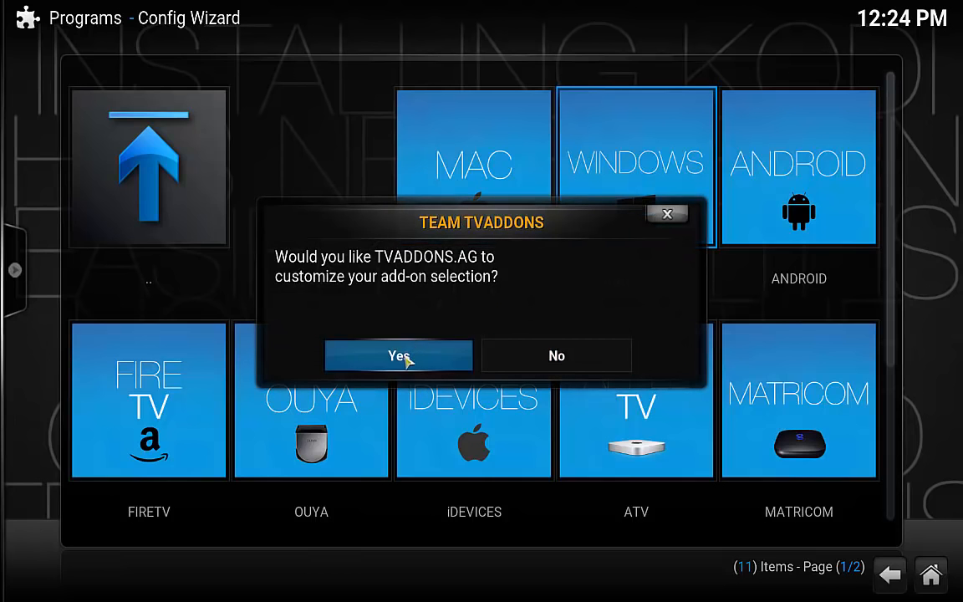
left_click(402, 357)
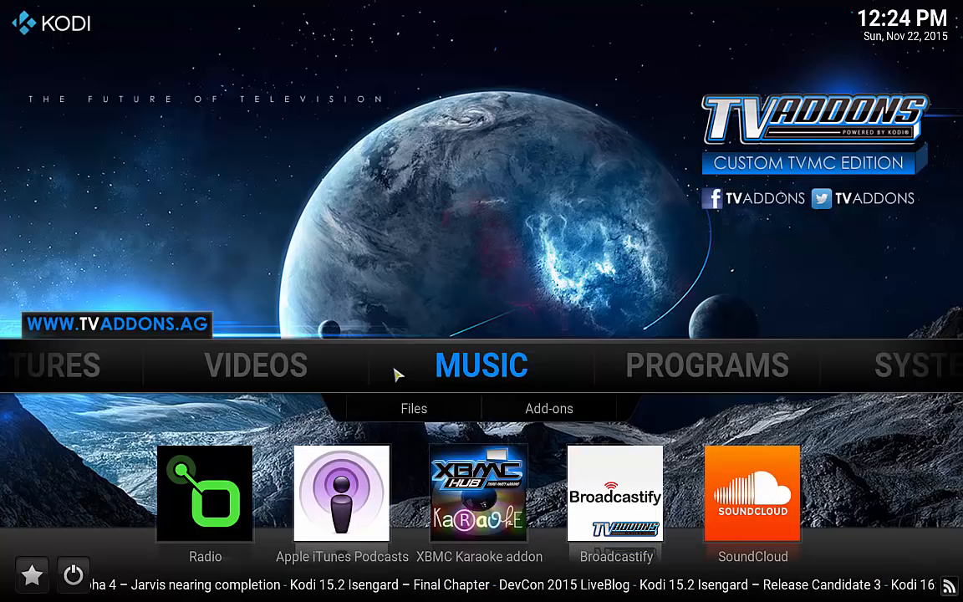
mouse_move(286, 366)
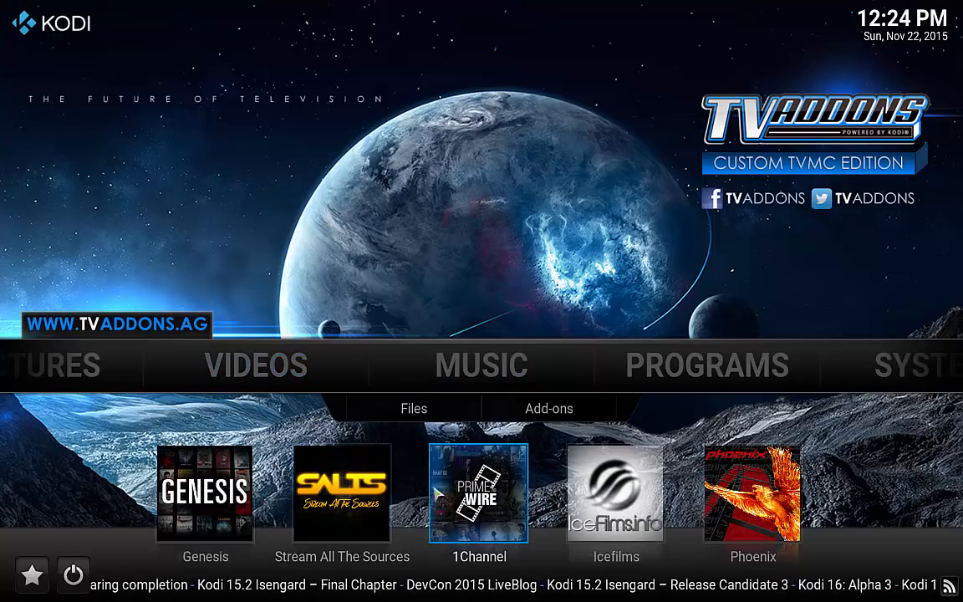
left_click(224, 505)
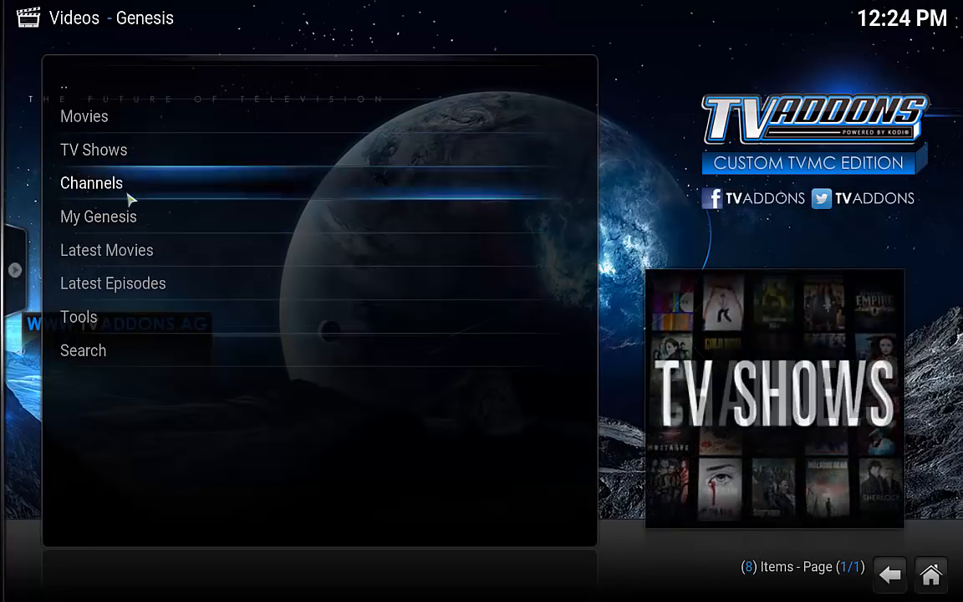
left_click(133, 255)
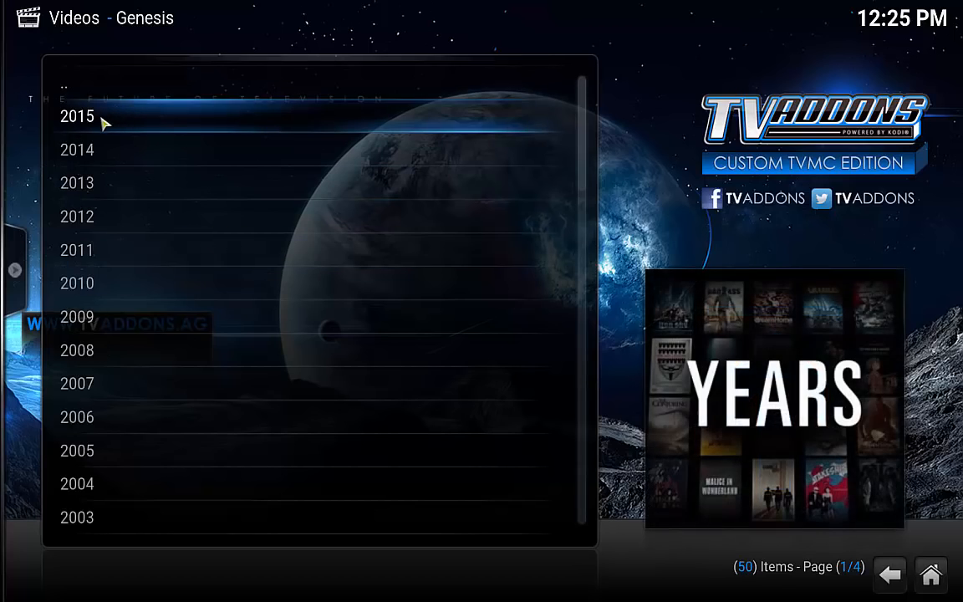
left_click(92, 121)
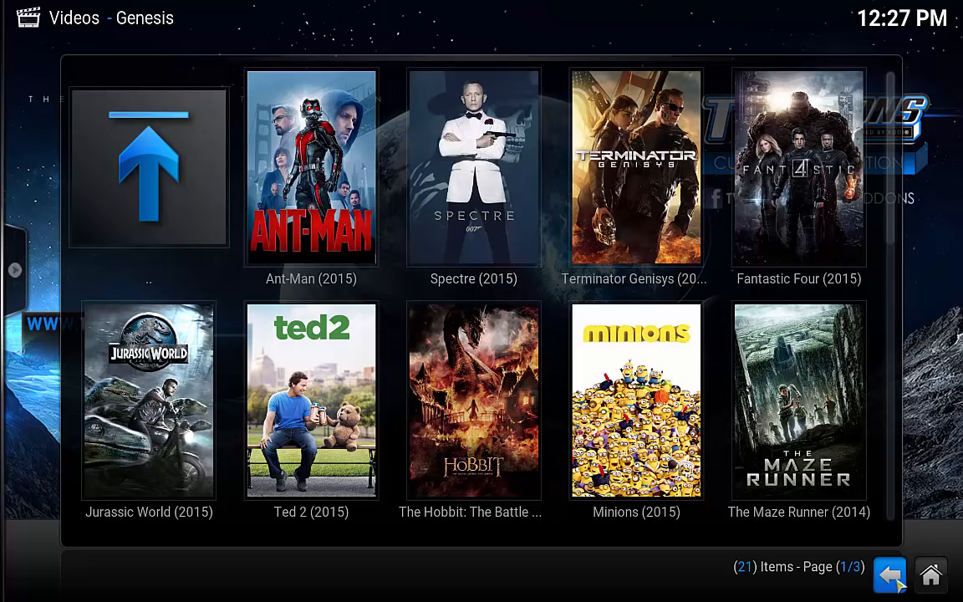
scroll(661, 354, "down", 4)
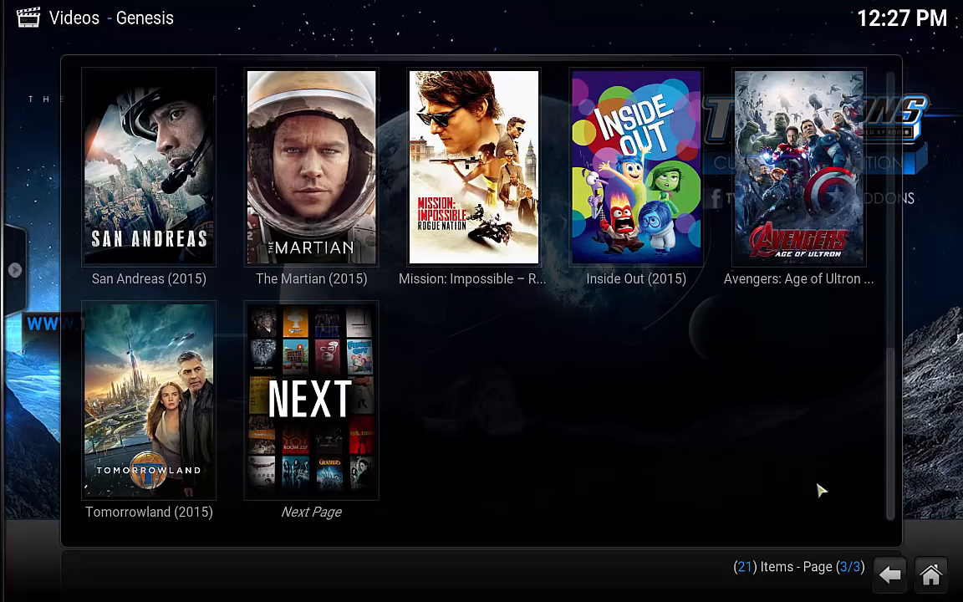
left_click(927, 585)
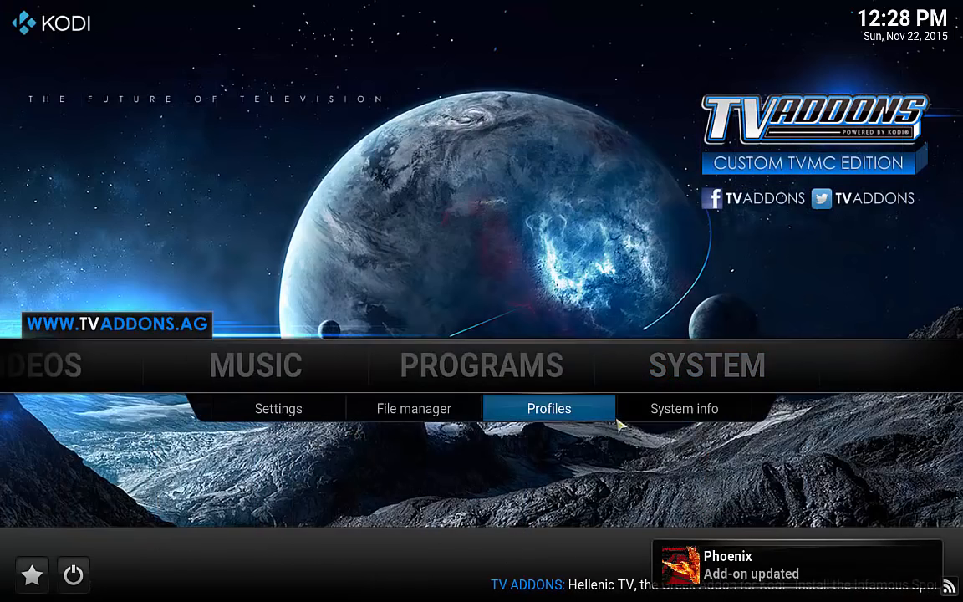
Open the Stalker Client entry under Settings > Add-ons > My add-ons > PVR clients.
left_click(278, 408)
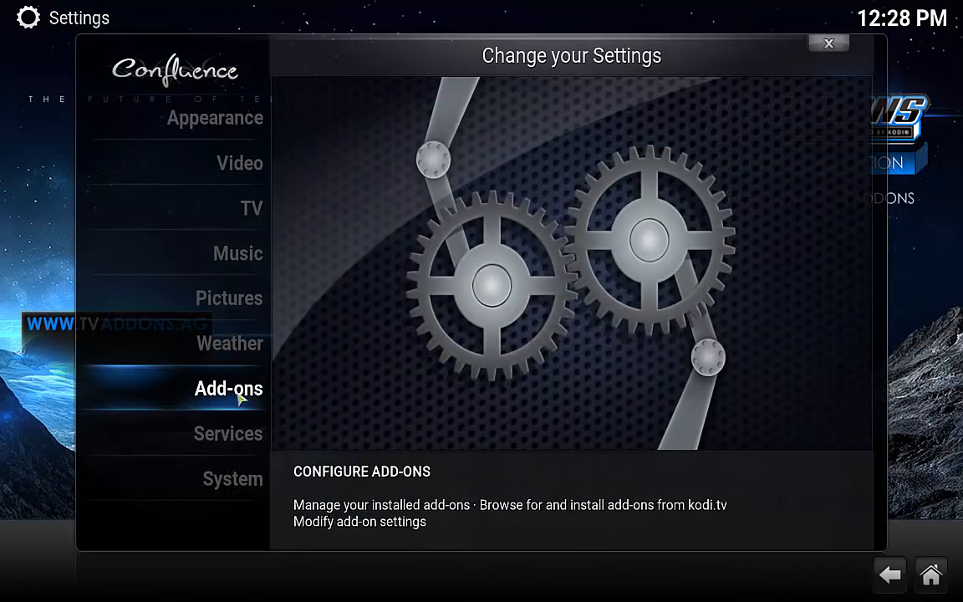
left_click(234, 398)
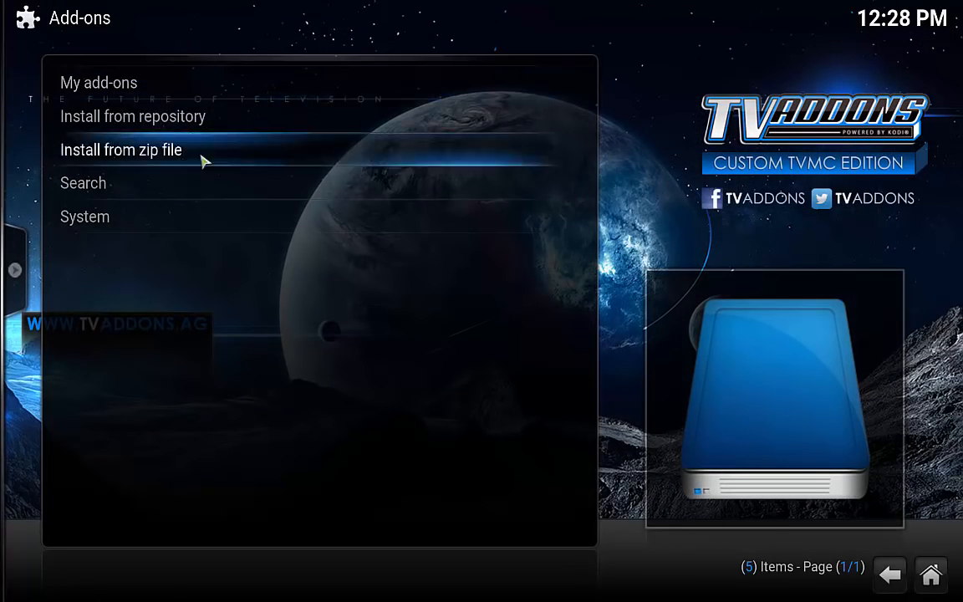
left_click(117, 87)
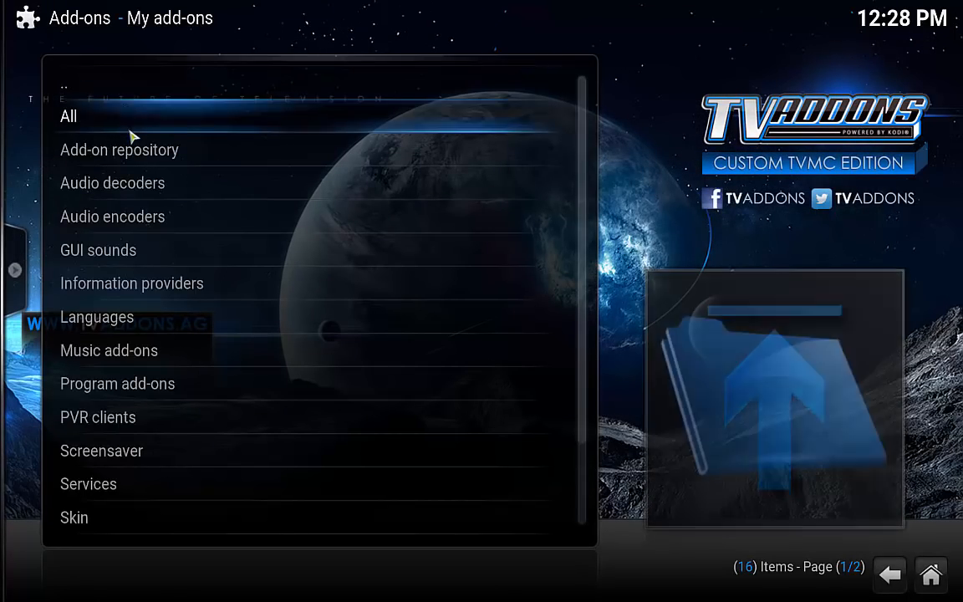
left_click(122, 420)
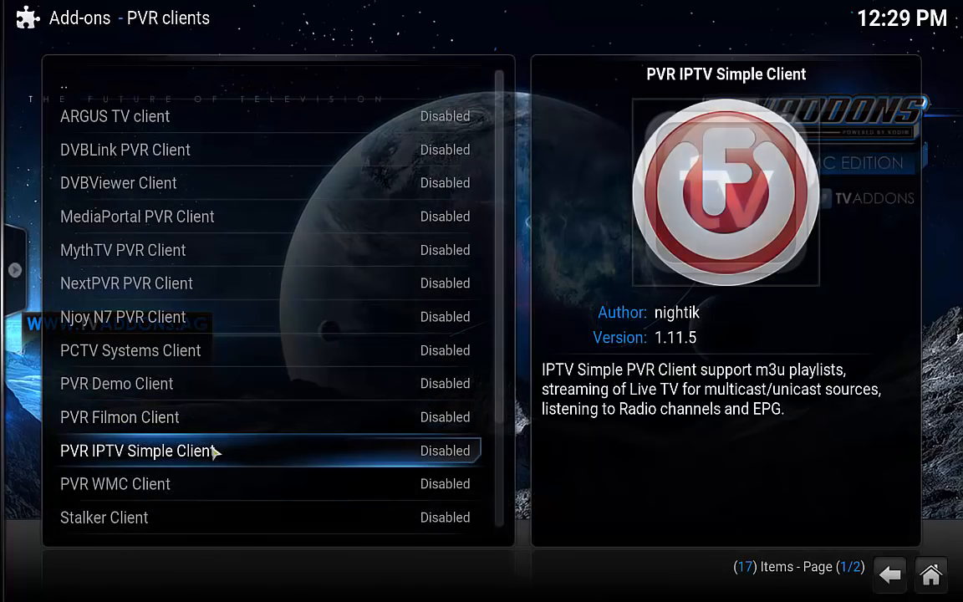
left_click(155, 519)
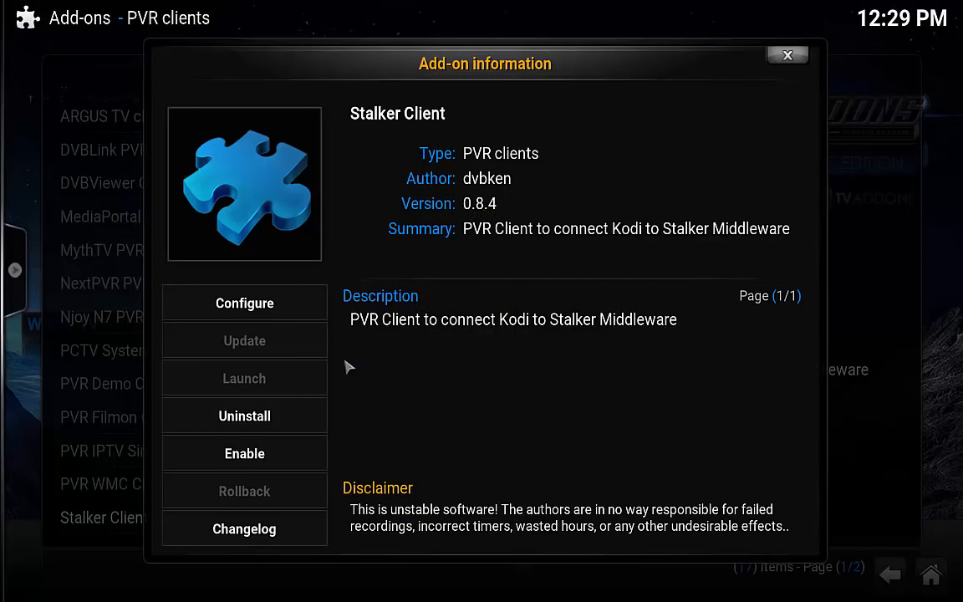
In the Stalker Client configuration, raise Connection Timeout to 15.
left_click(232, 288)
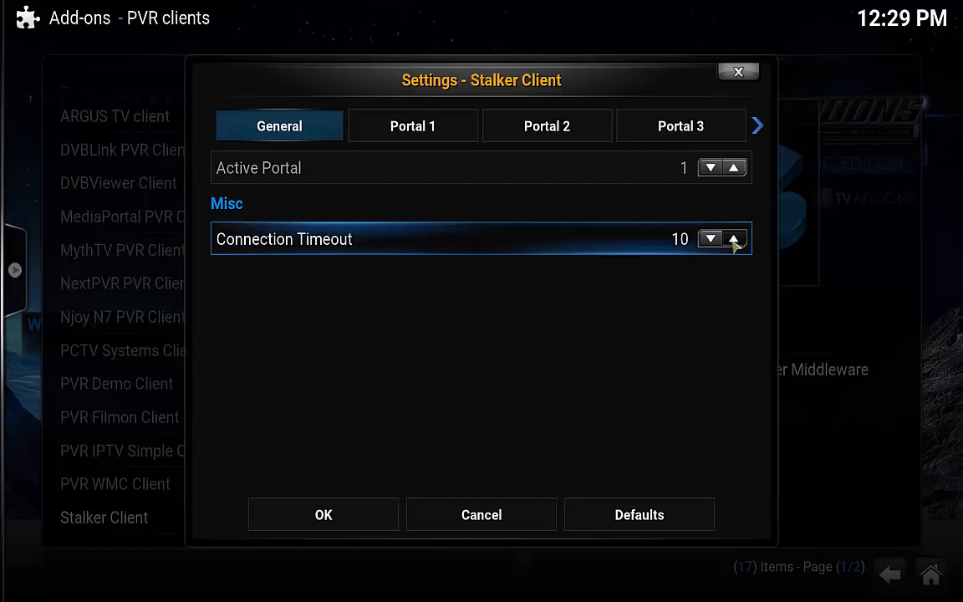
left_click(733, 239)
left_click(734, 240)
left_click(734, 240)
left_click(733, 240)
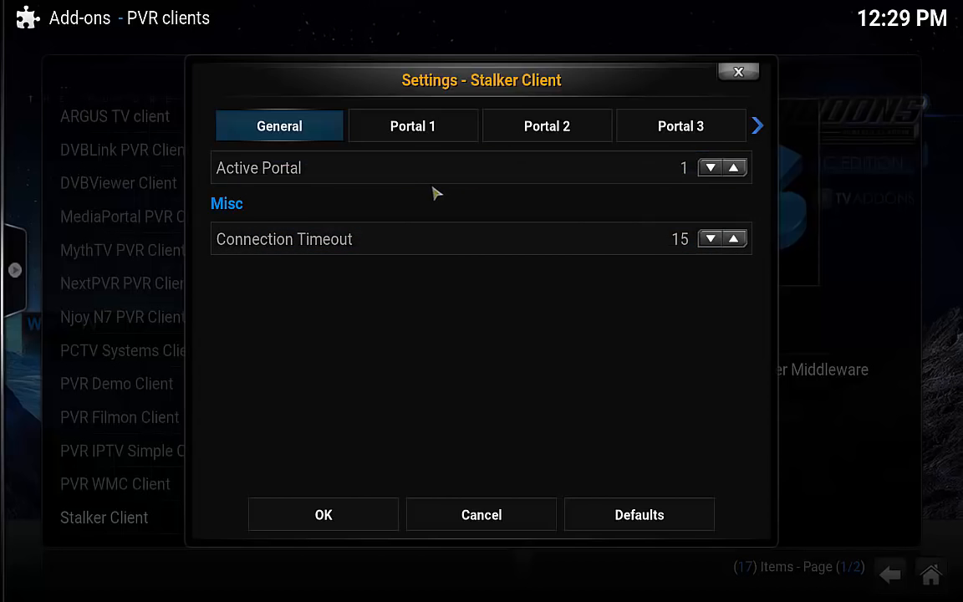
left_click(423, 131)
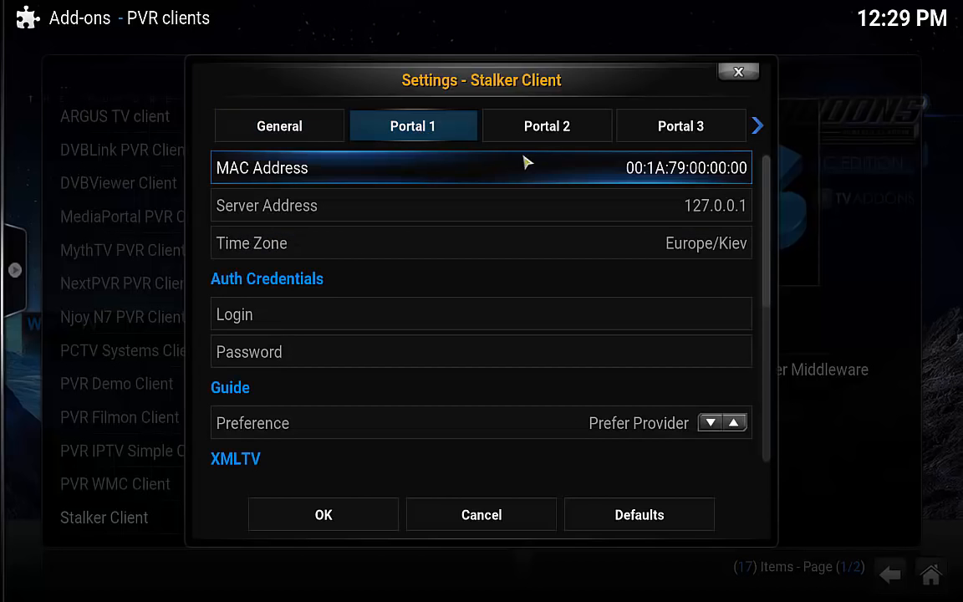
Change the last part of the Portal 1 MAC Address.
left_click(665, 169)
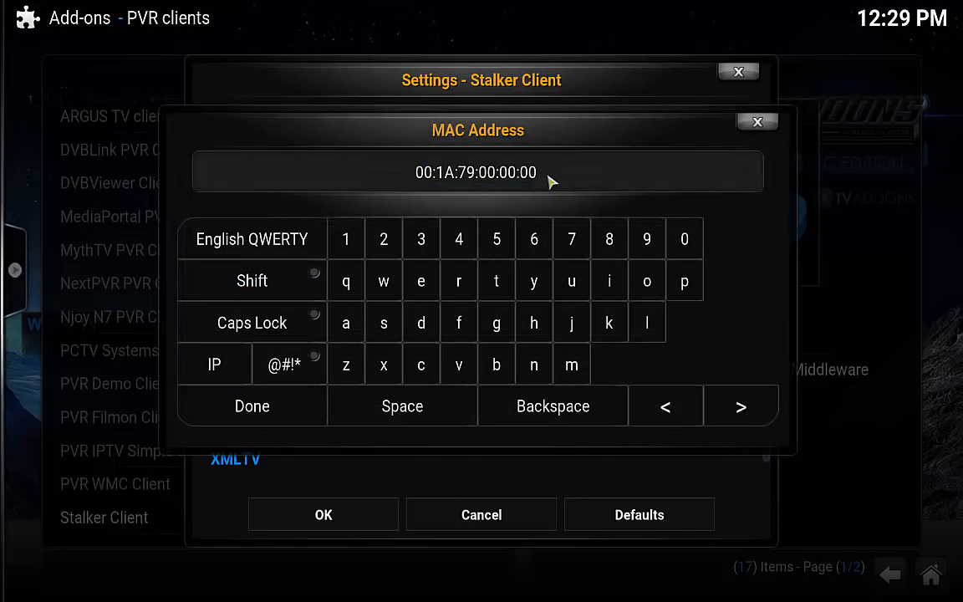
key("BackSpace")
key("BackSpace")
key("BackSpace")
key("BackSpace")
key("BackSpace")
key("BackSpace")
key("BackSpace")
key("BackSpace")
key("BackSpace")
key("BackSpace")
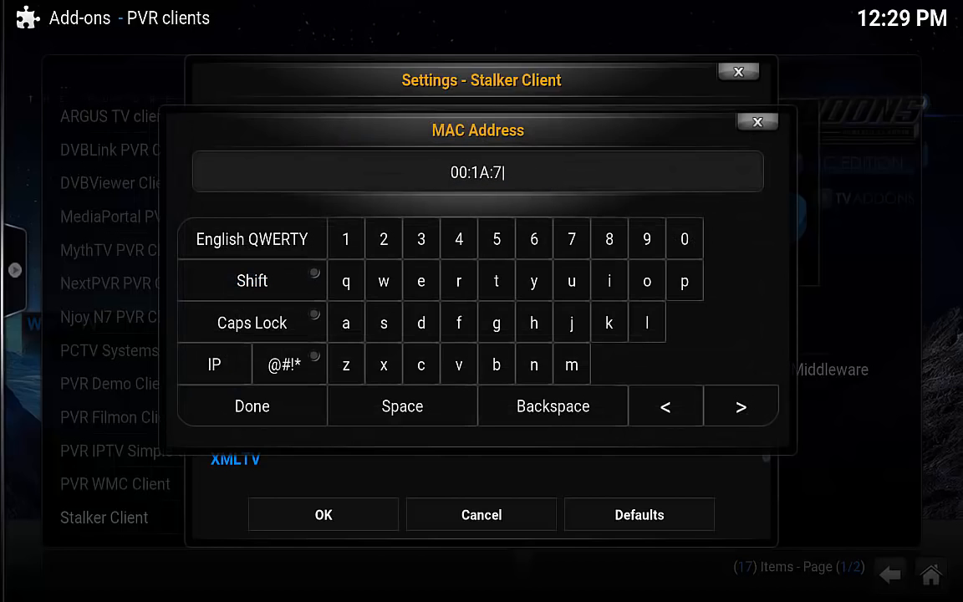
type("8:")
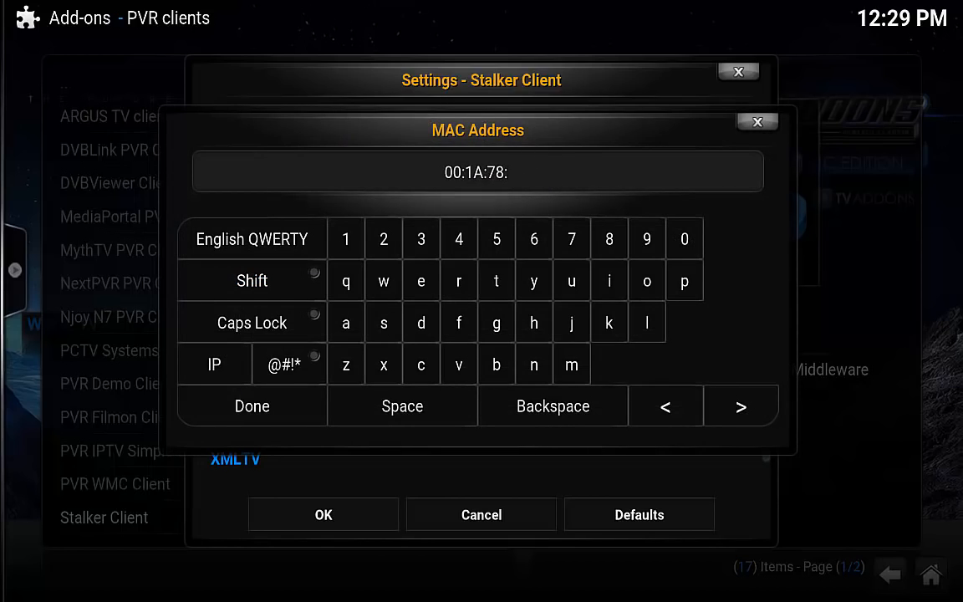
type("xx:")
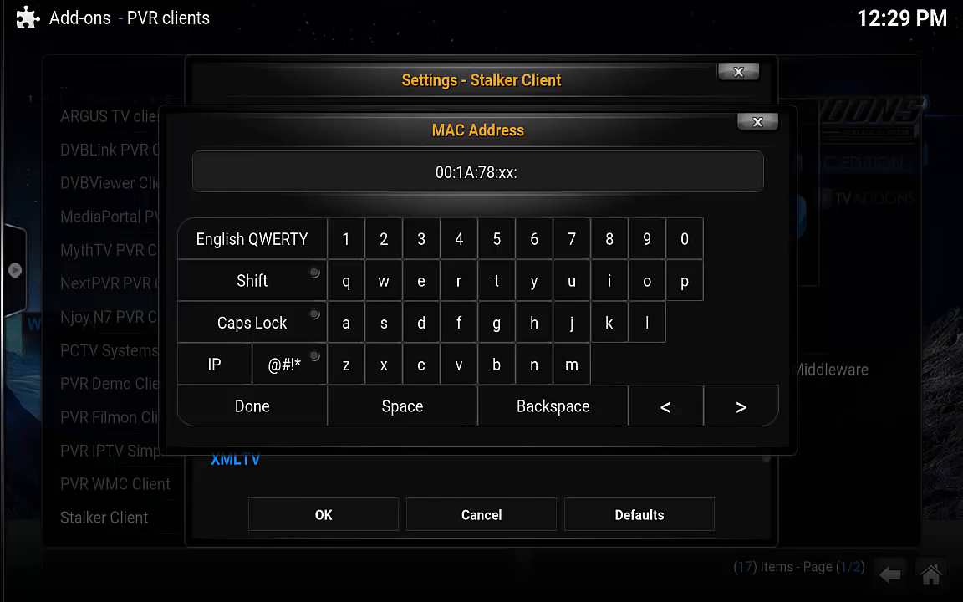
type("xx:xx:")
key("Return")
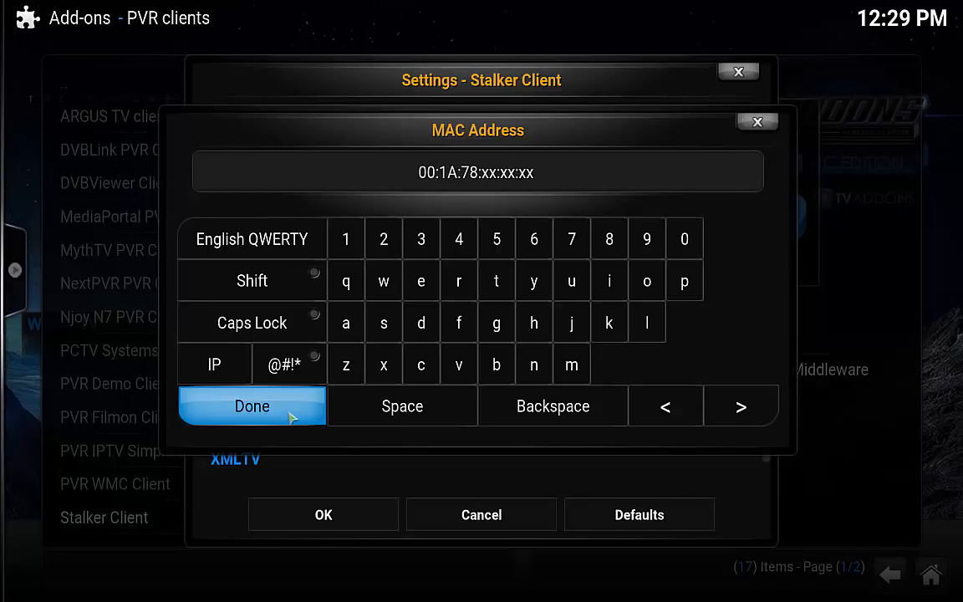
left_click(720, 215)
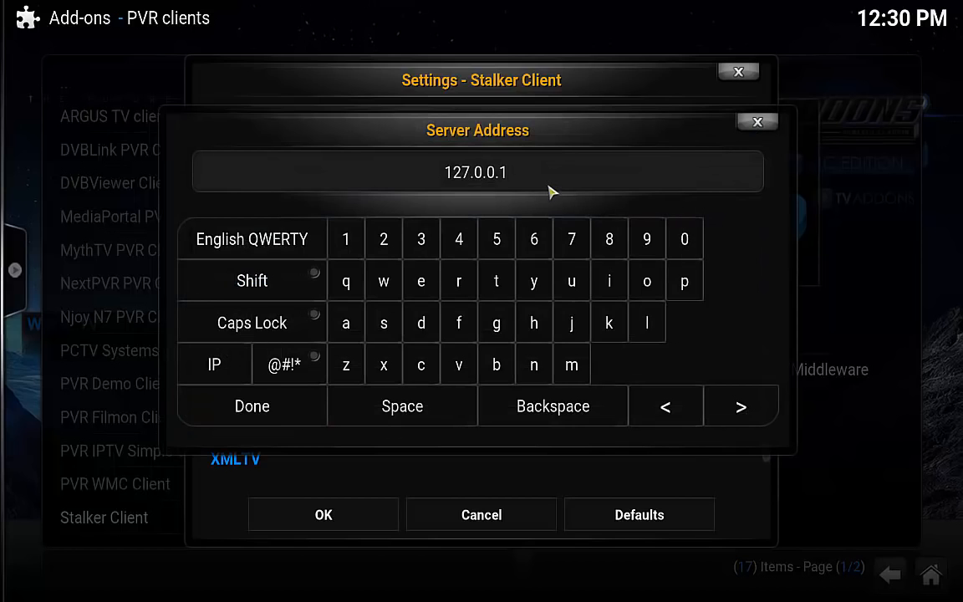
key("BackSpace")
key("BackSpace")
key("BackSpace")
key("BackSpace")
key("BackSpace")
key("BackSpace")
key("BackSpace")
key("BackSpace")
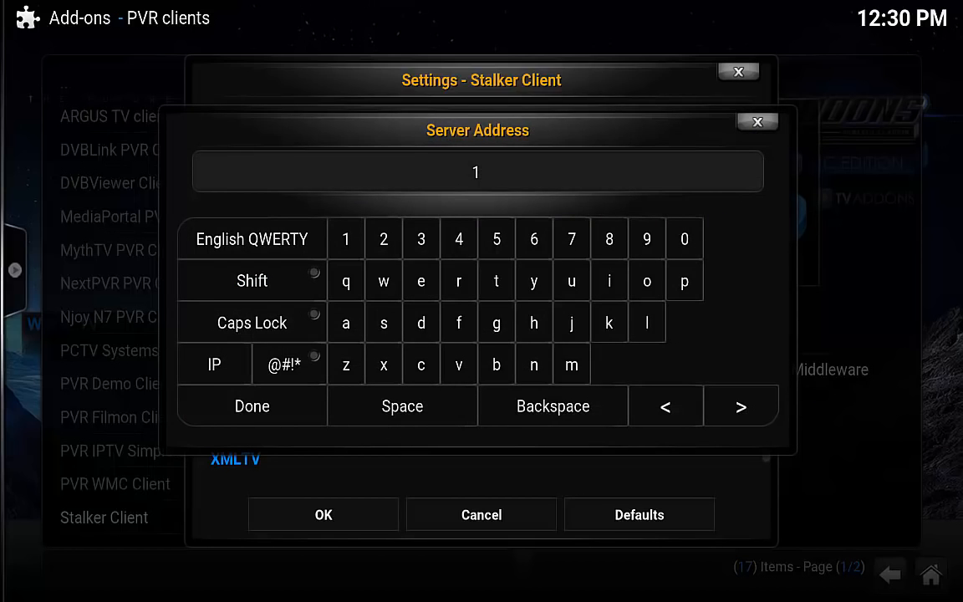
type("http://")
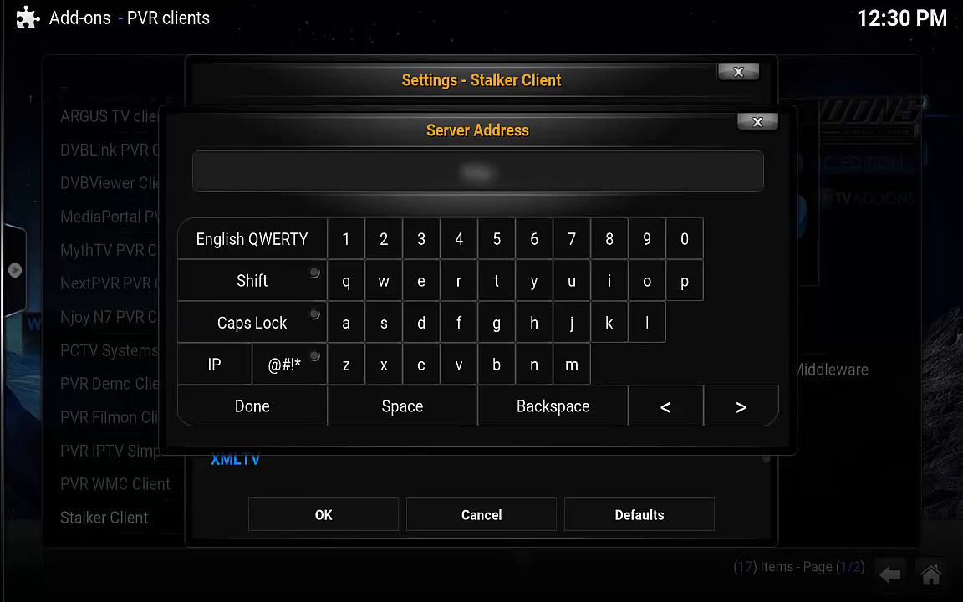
left_click(262, 404)
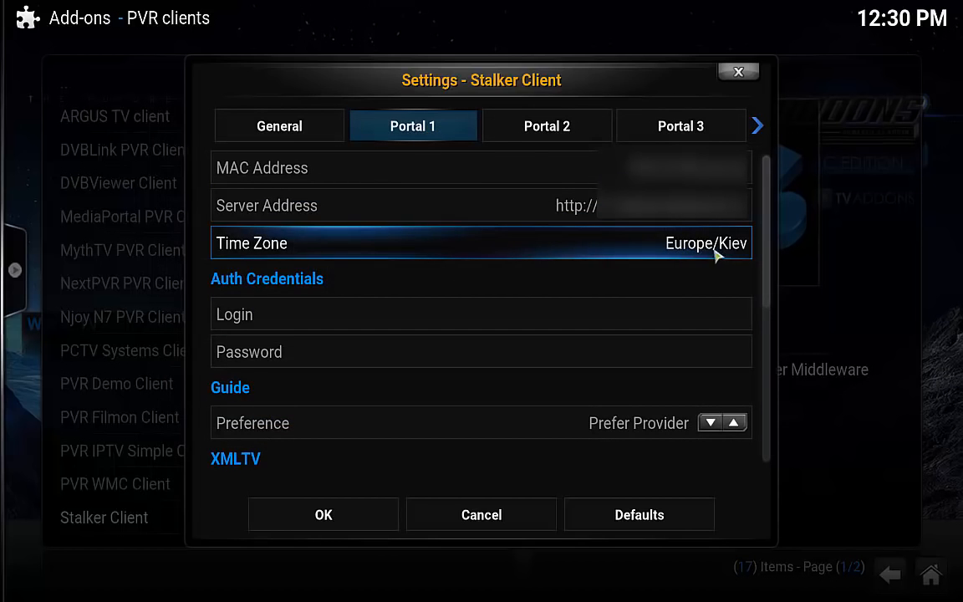
Enter the portal's serial number in Portal 1's Advanced Serial Number field.
scroll(522, 351, "down", 3)
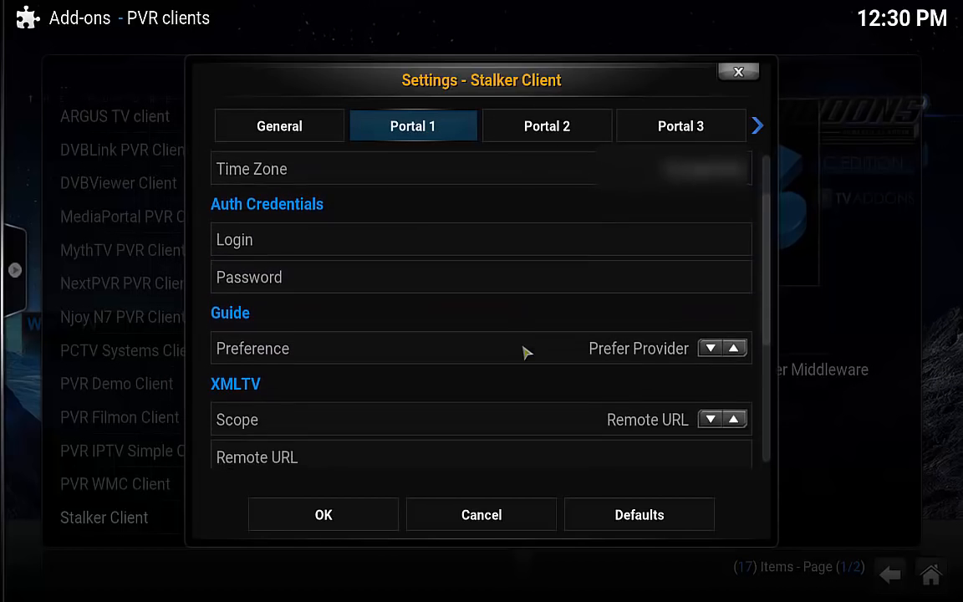
scroll(474, 367, "down", 4)
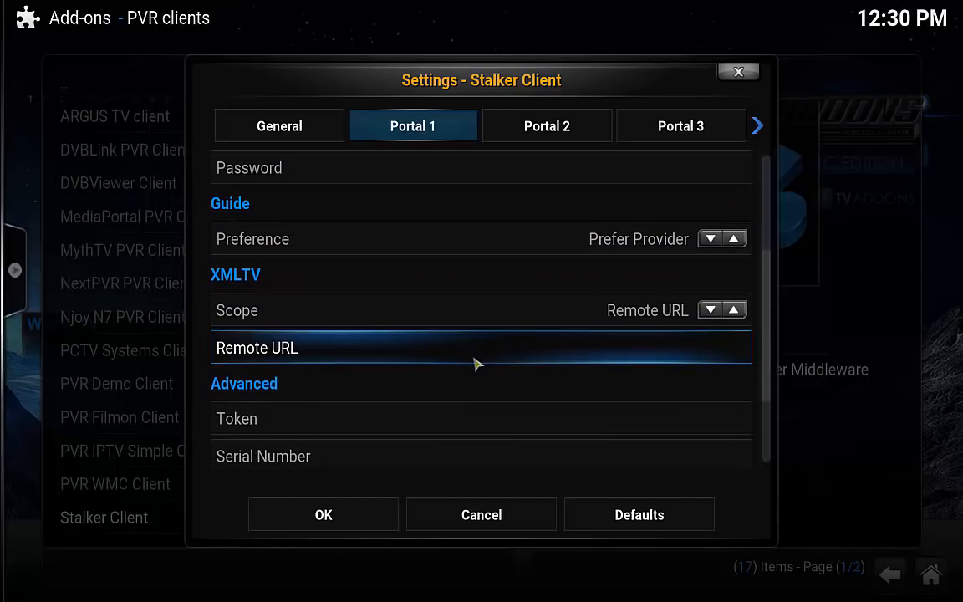
scroll(474, 364, "down", 1)
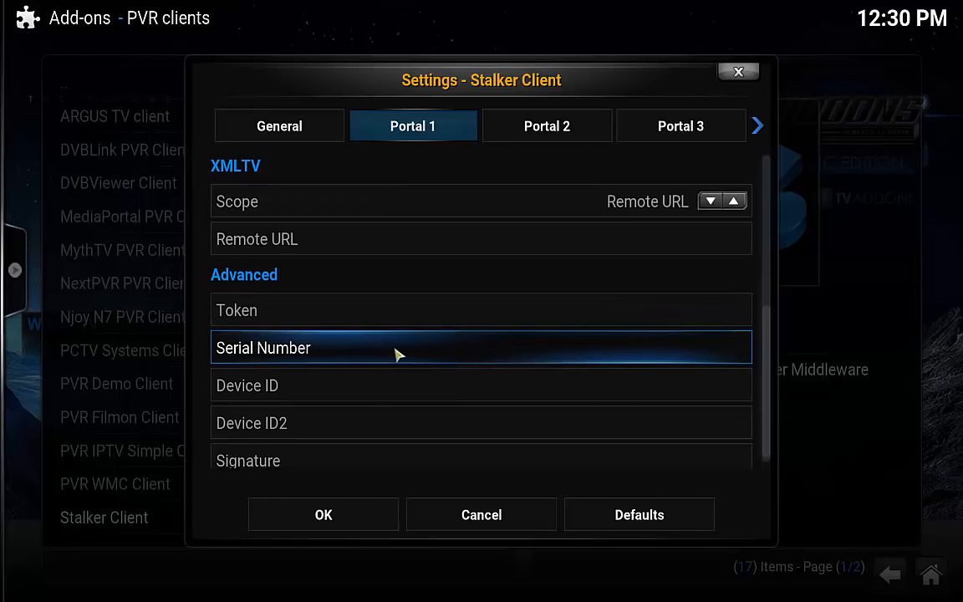
left_click(425, 351)
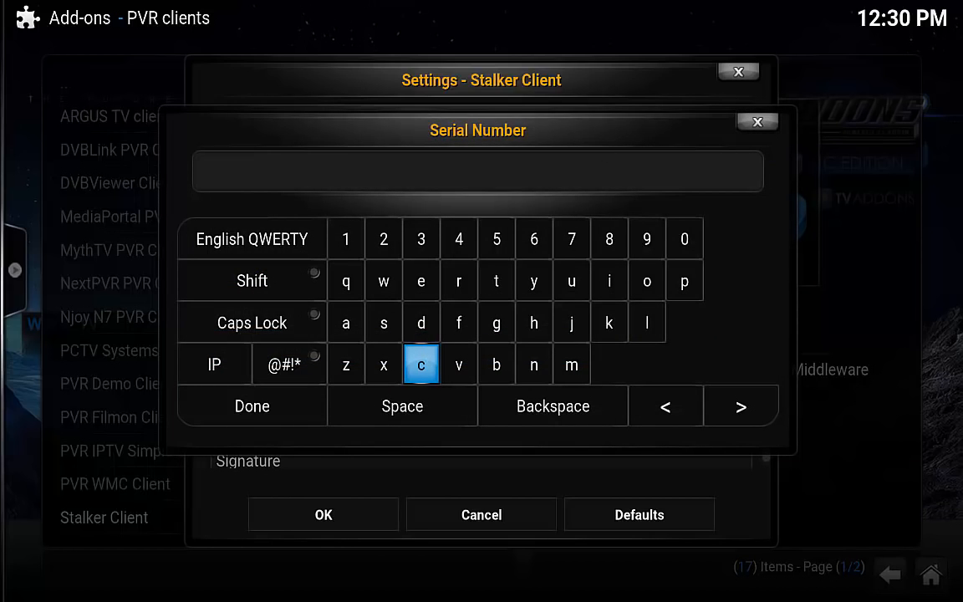
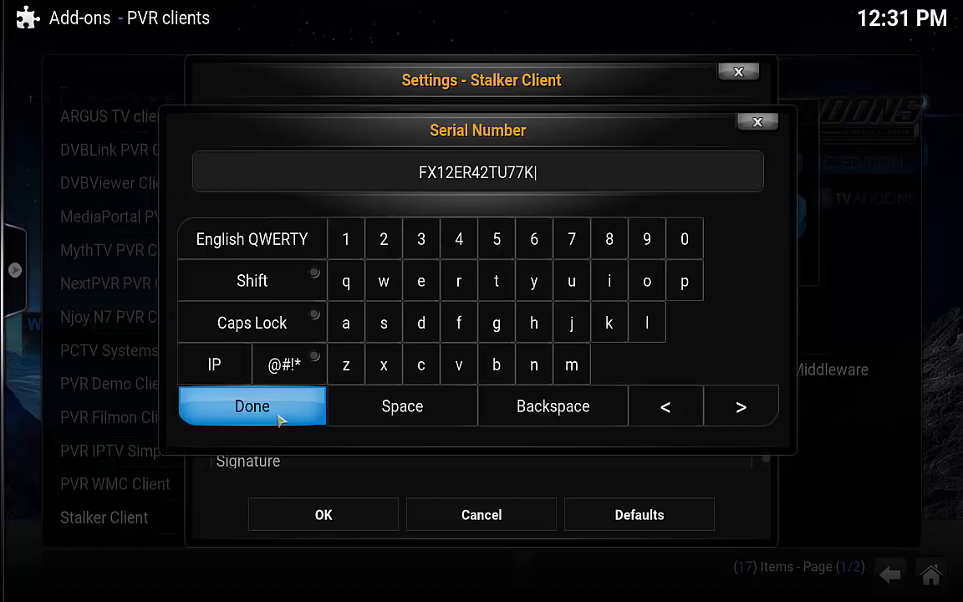
left_click(305, 409)
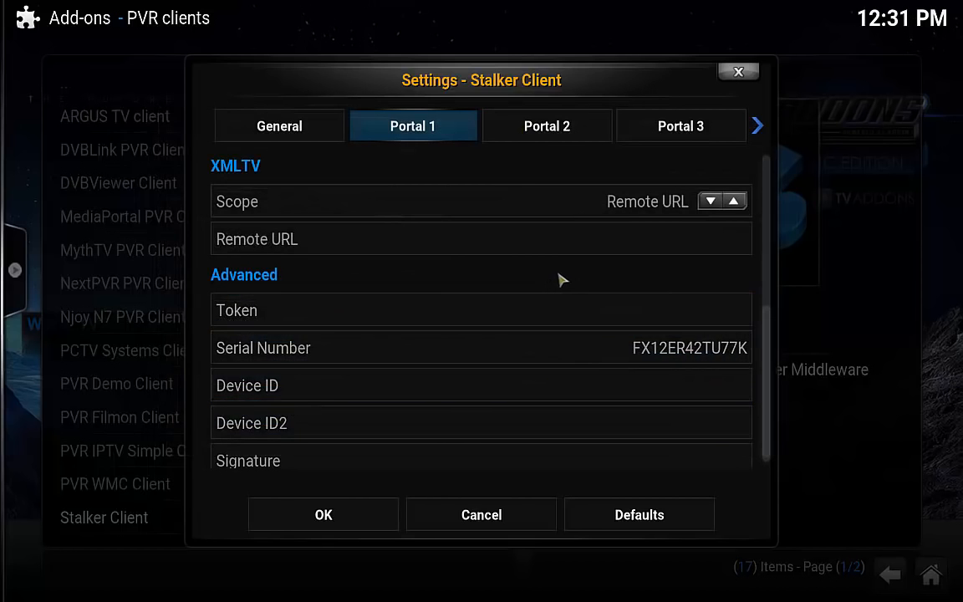
scroll(559, 273, "down", 1)
Save the Stalker Client settings, enable the add-on, and back out to the Add-ons root menu.
left_click(342, 518)
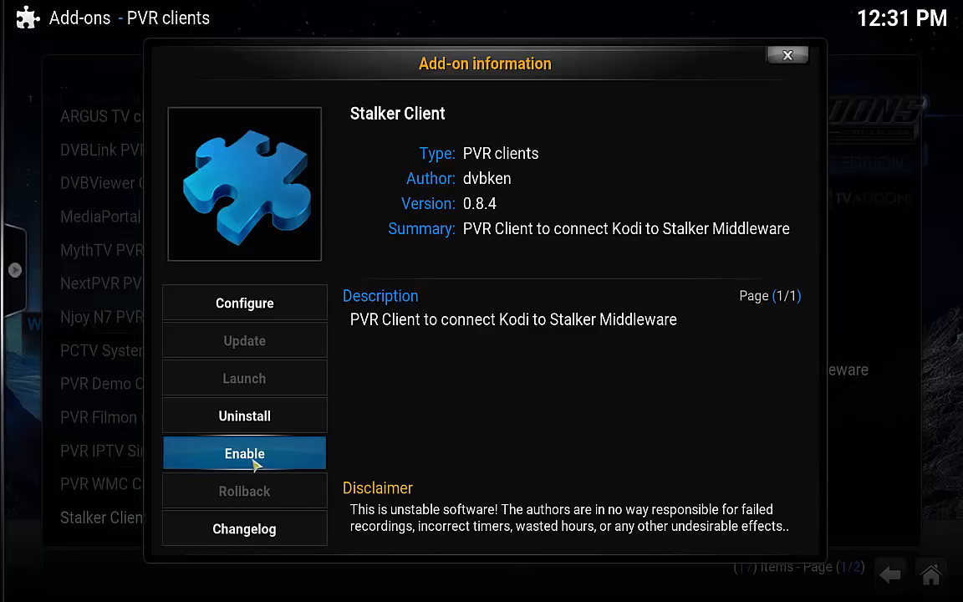
left_click(255, 462)
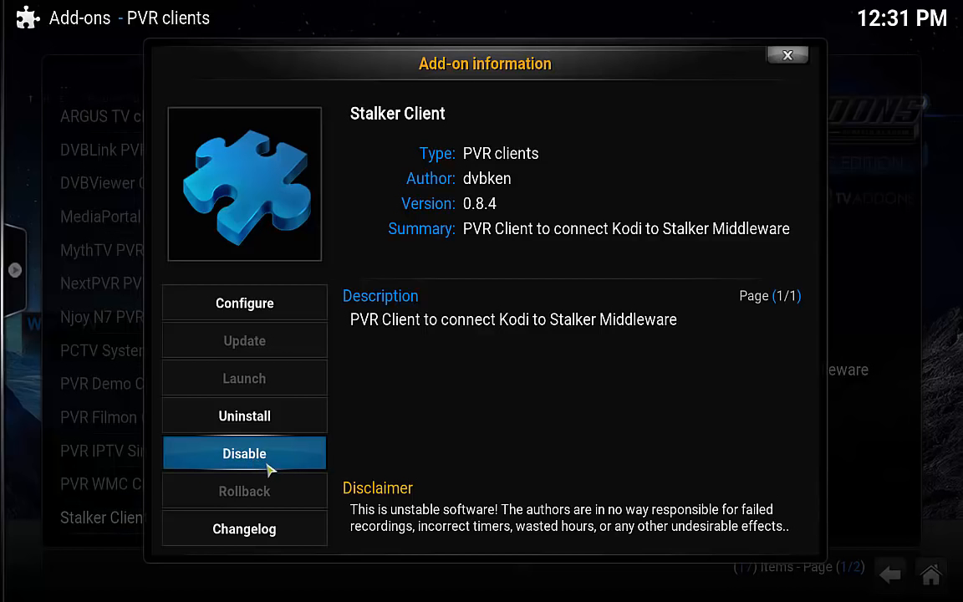
left_click(788, 56)
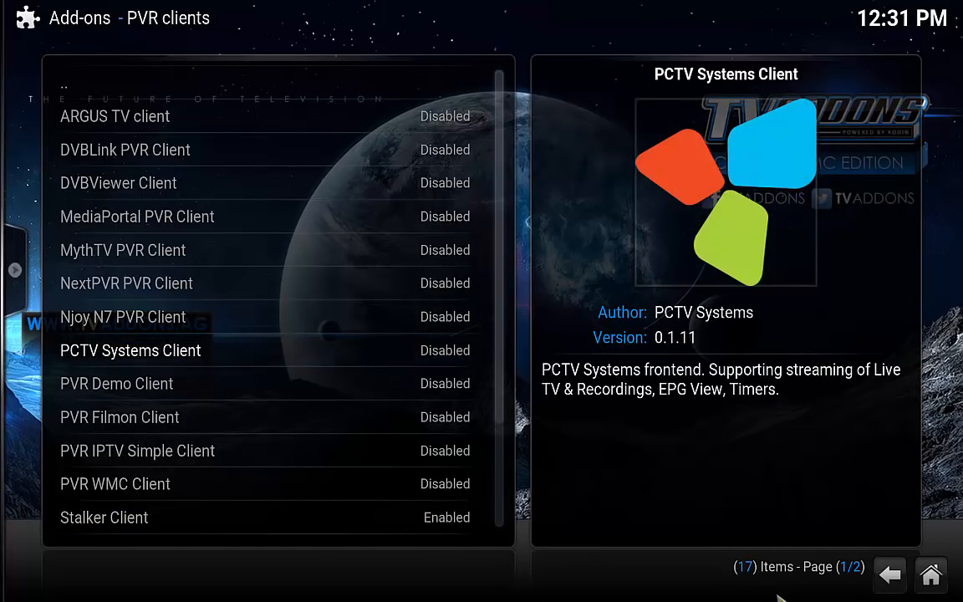
left_click(889, 575)
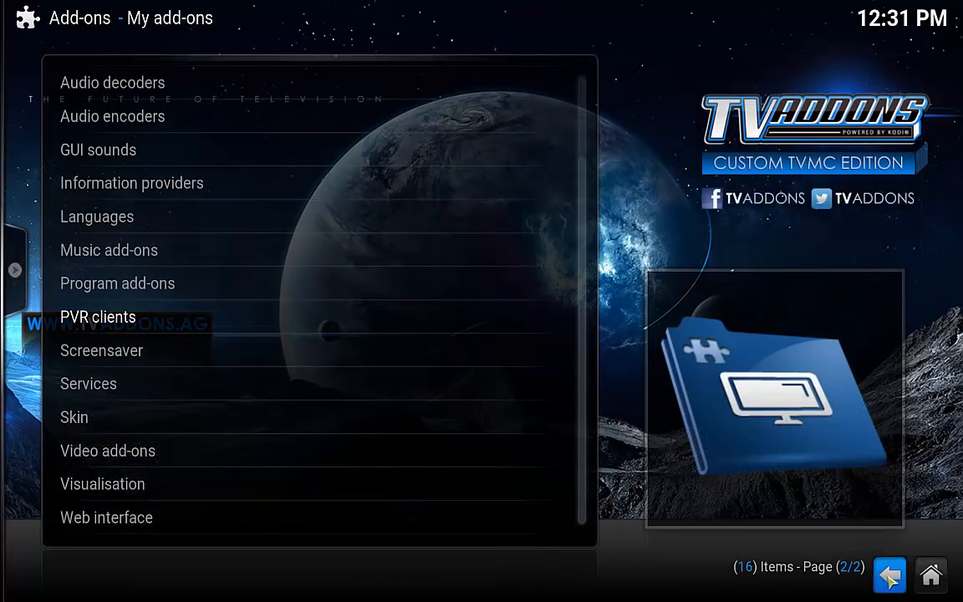
left_click(889, 575)
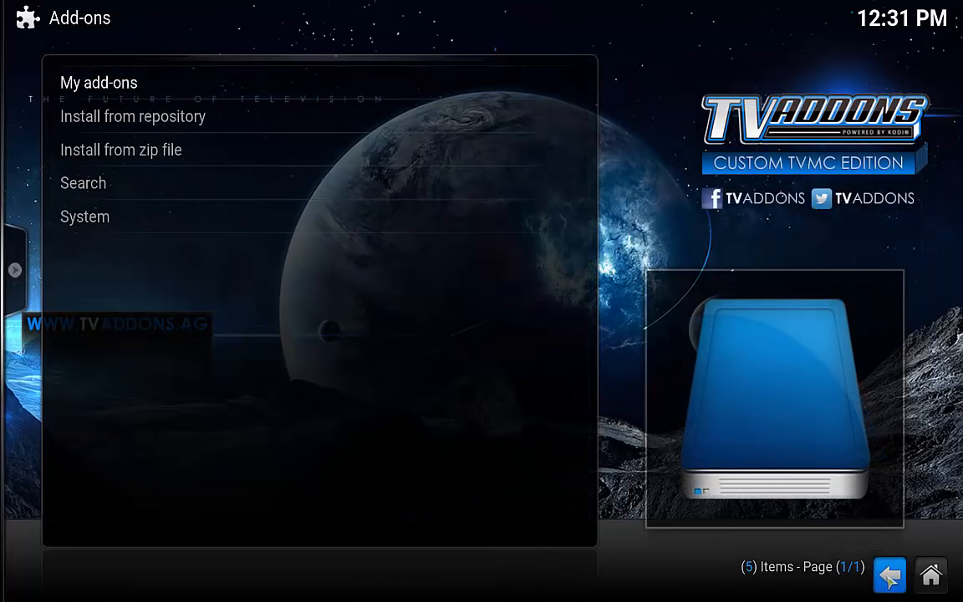
Raise TV settings to Expert, then turn on 'Use channel numbers from backend' and 'Enabled'.
left_click(889, 575)
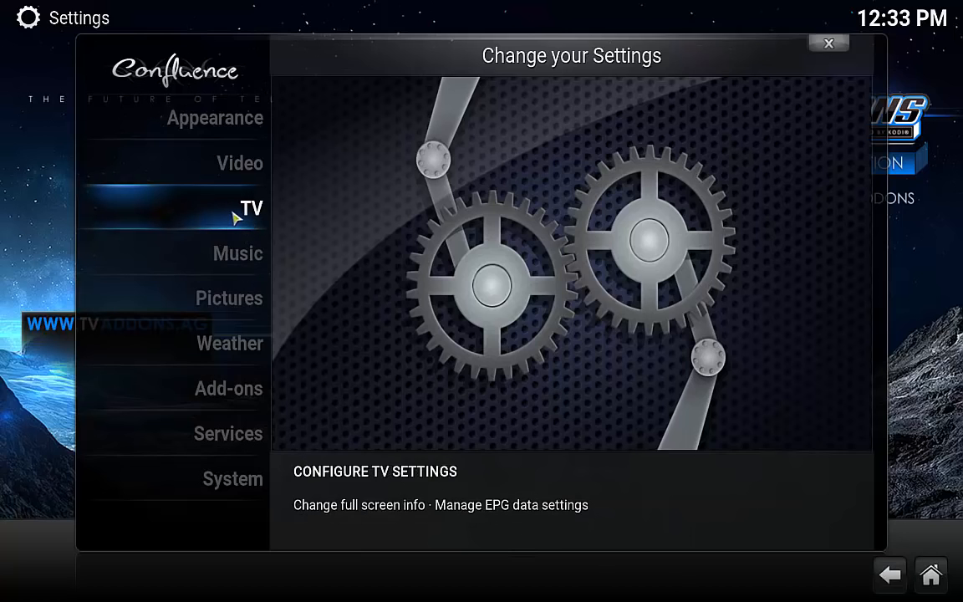
left_click(236, 214)
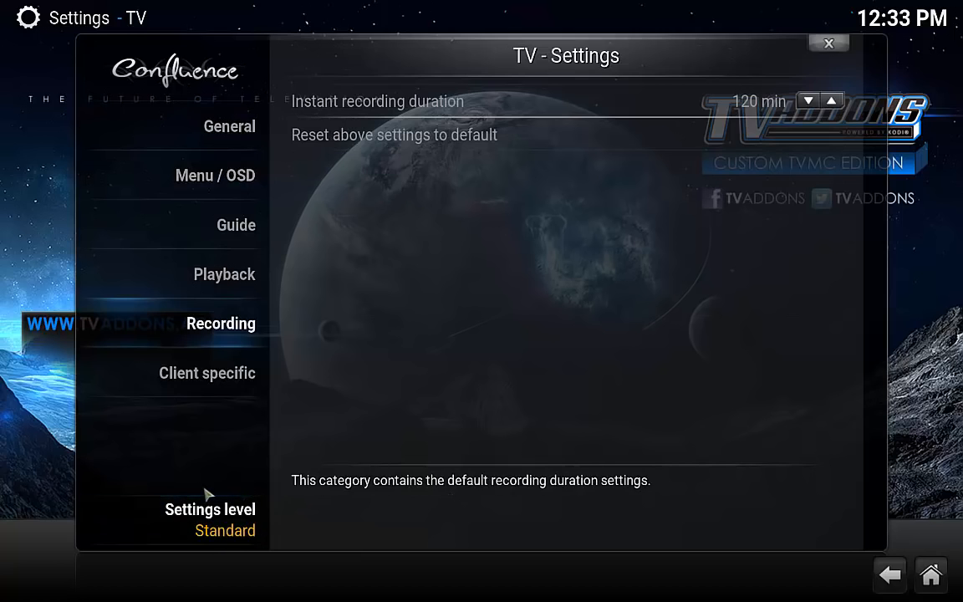
left_click(230, 529)
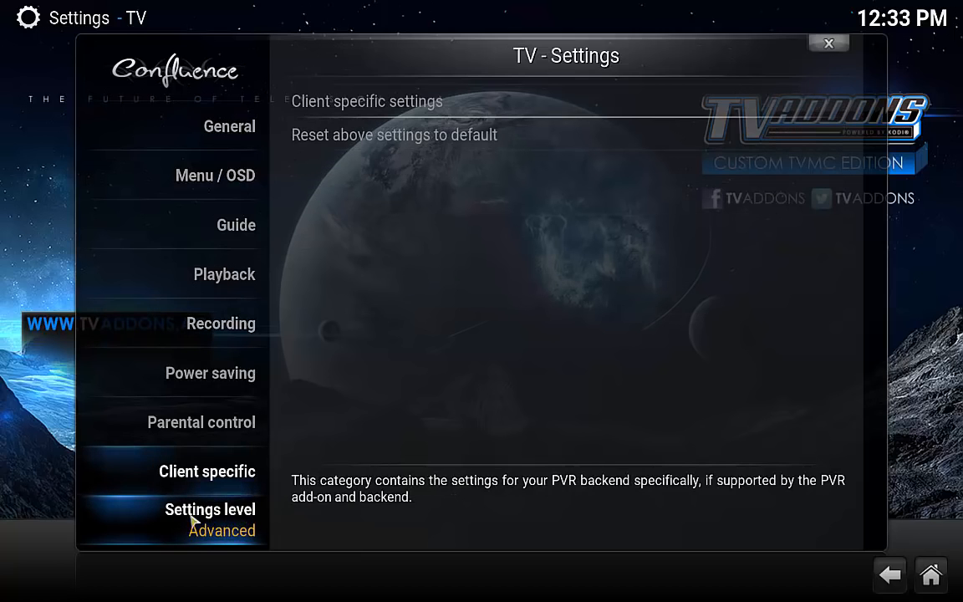
left_click(229, 529)
left_click(247, 118)
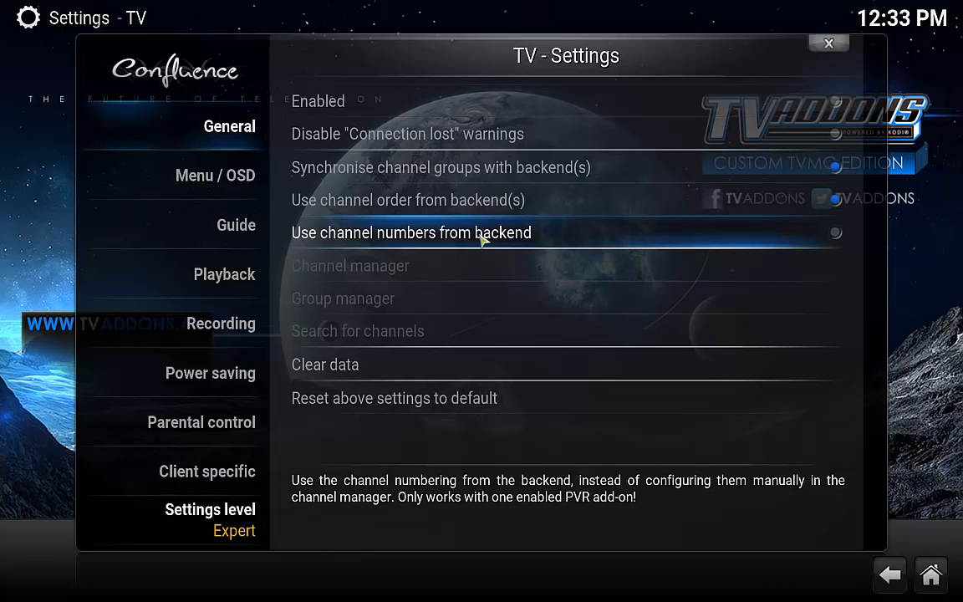
left_click(837, 236)
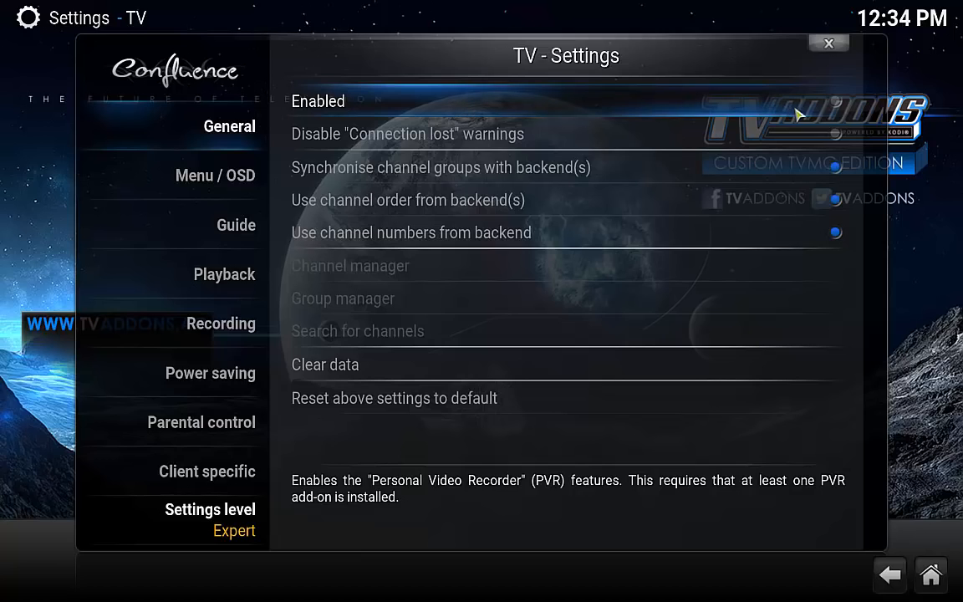
left_click(835, 101)
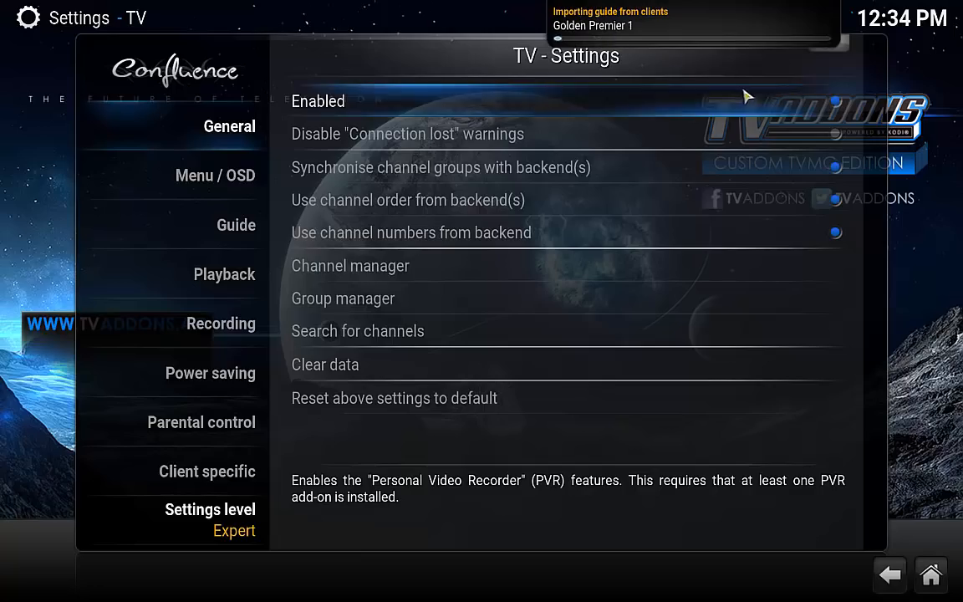
Leave the TV settings for the home screen and open the TV channel list.
left_click(848, 49)
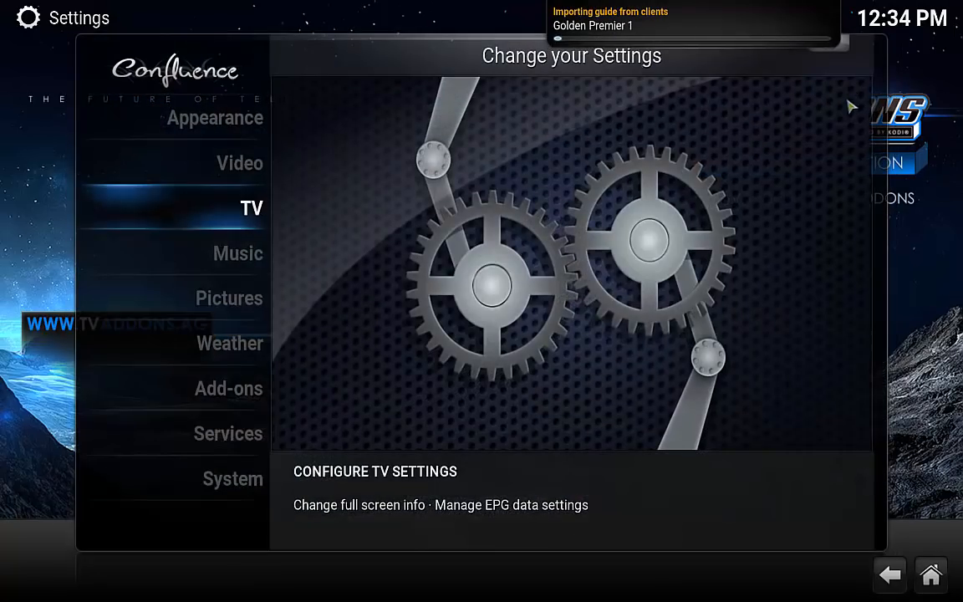
left_click(848, 50)
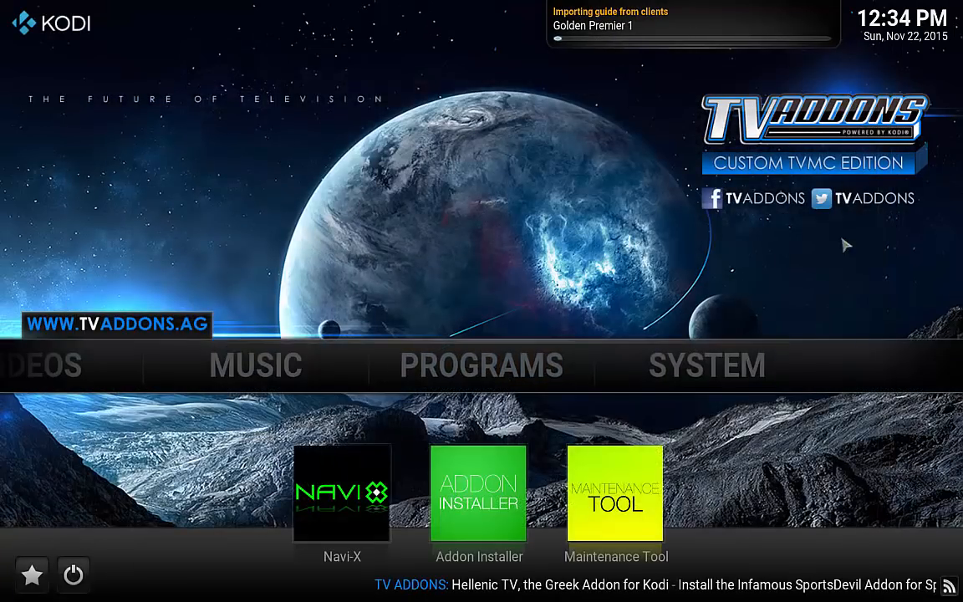
mouse_move(323, 381)
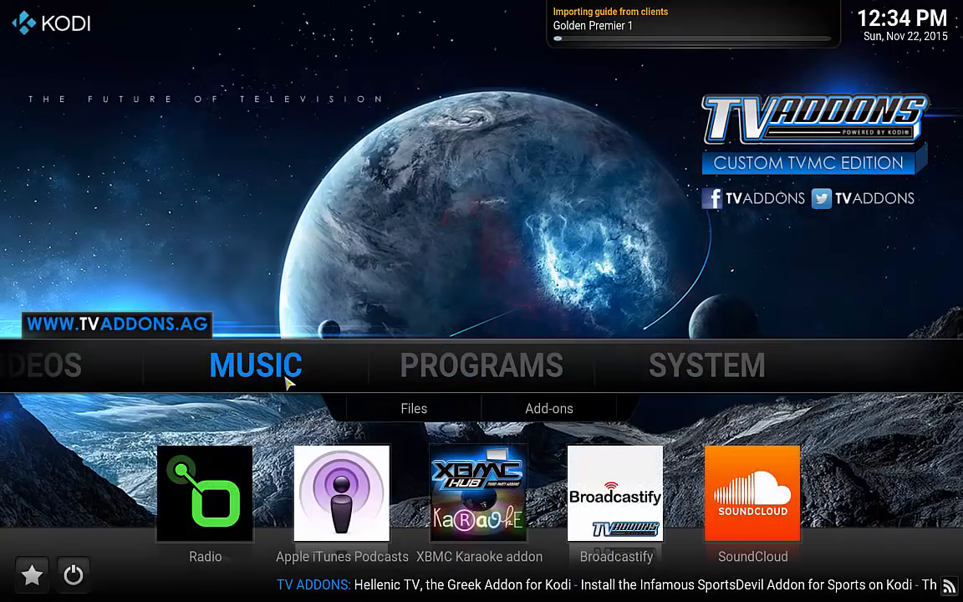
mouse_move(17, 369)
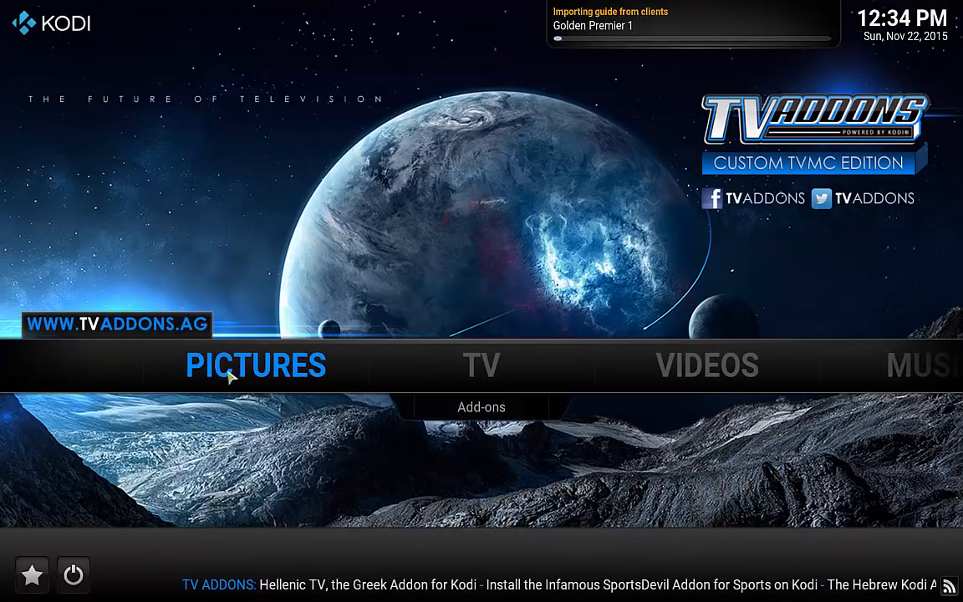
mouse_move(479, 370)
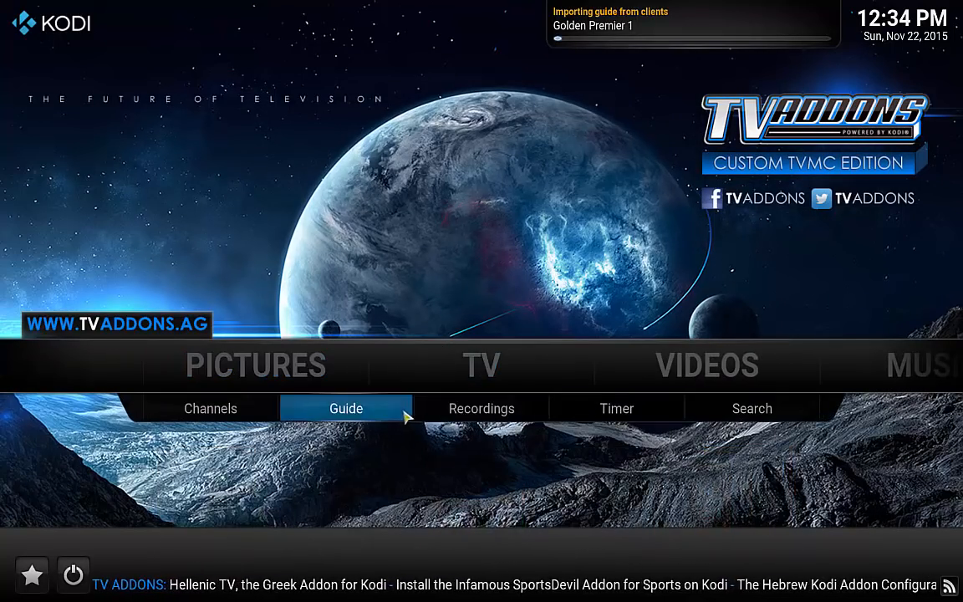
left_click(248, 413)
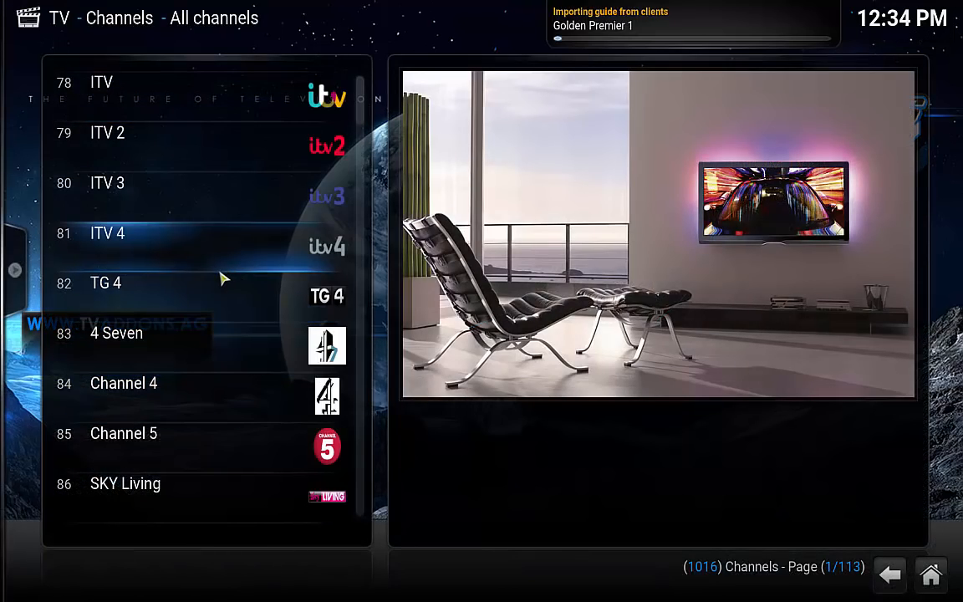
Preview SKY One, SKY Atlantic and More 4, watch More 4 full screen, then stop playback.
scroll(201, 217, "down", 10)
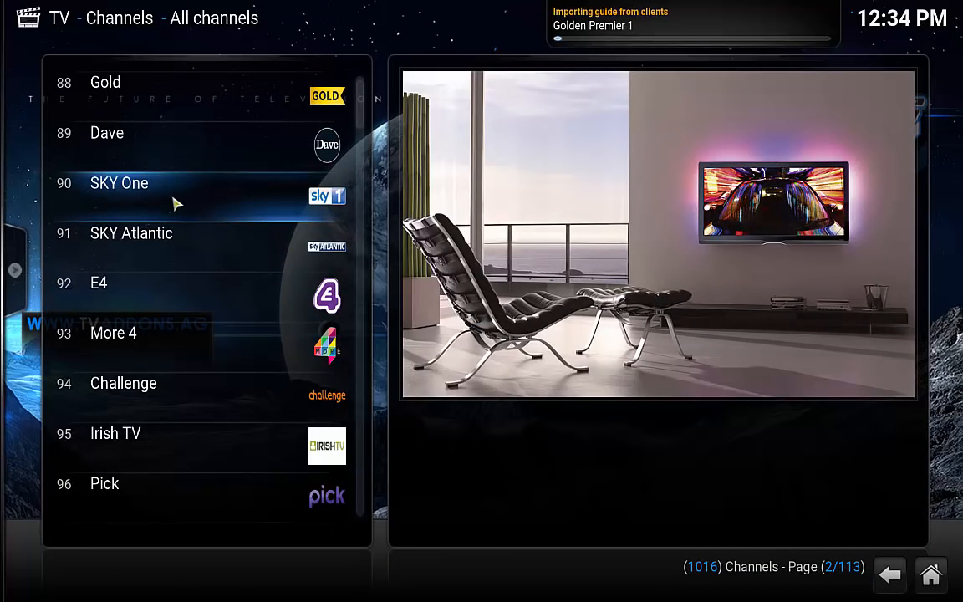
left_click(138, 194)
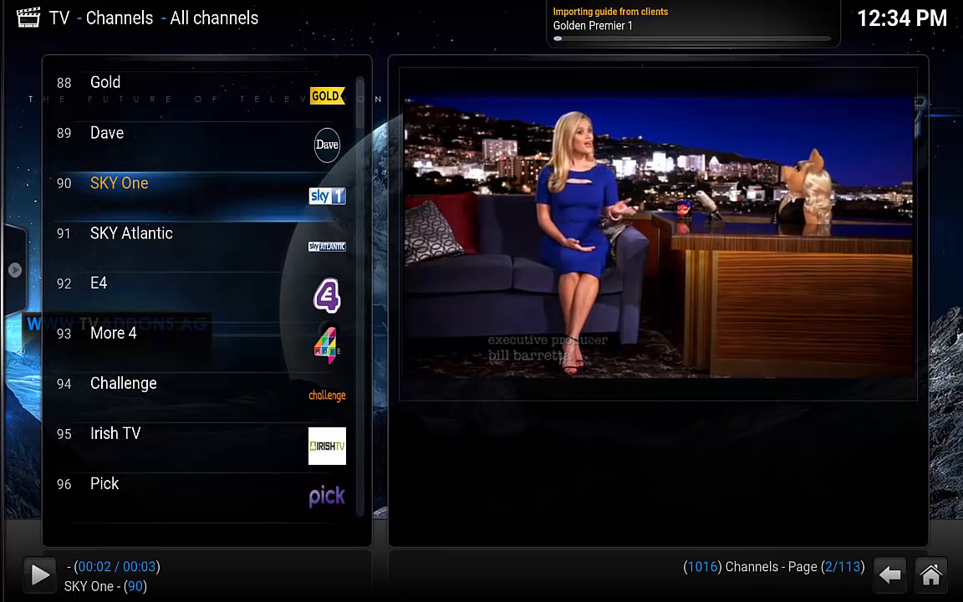
left_click(167, 246)
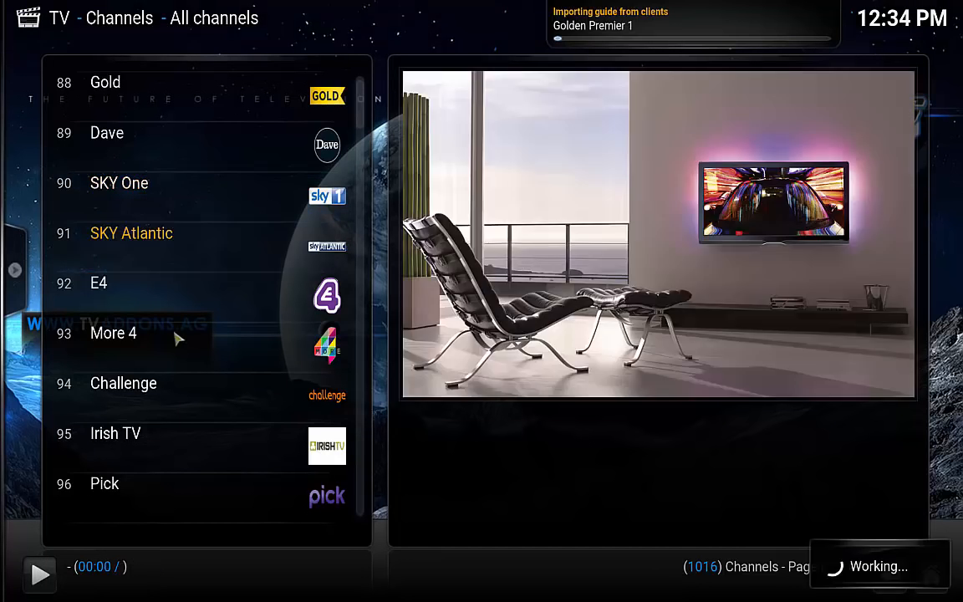
left_click(177, 333)
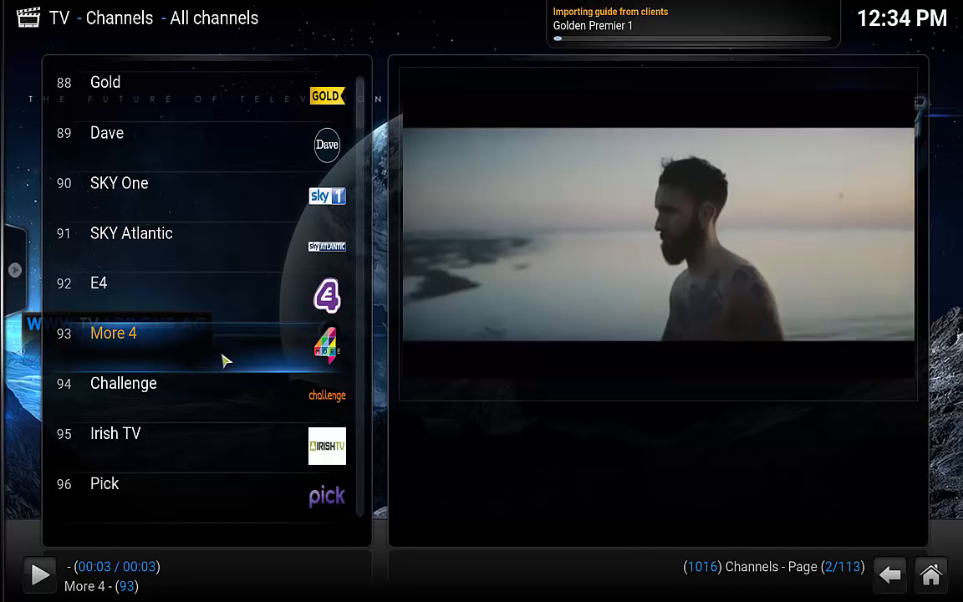
left_click(670, 318)
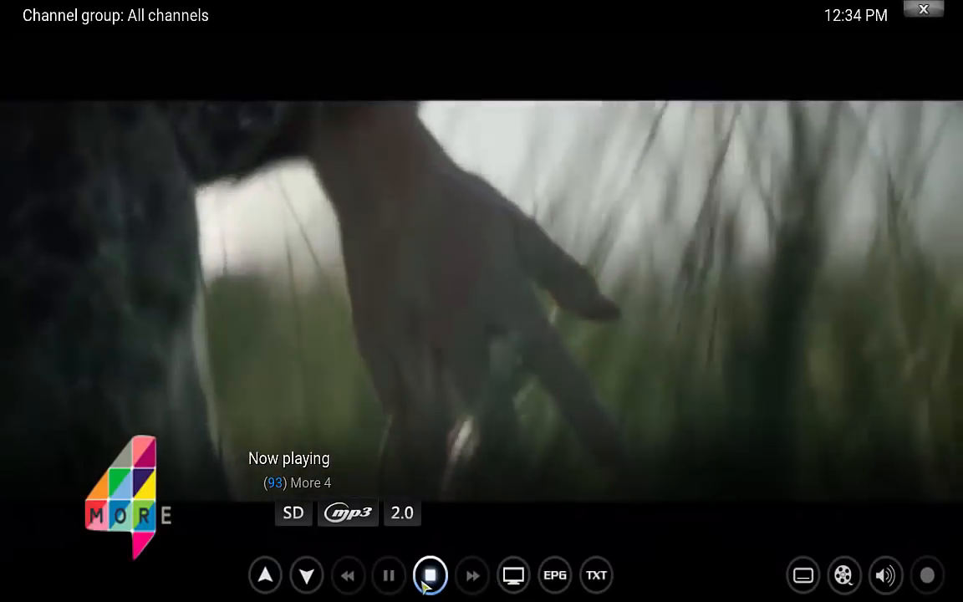
left_click(429, 575)
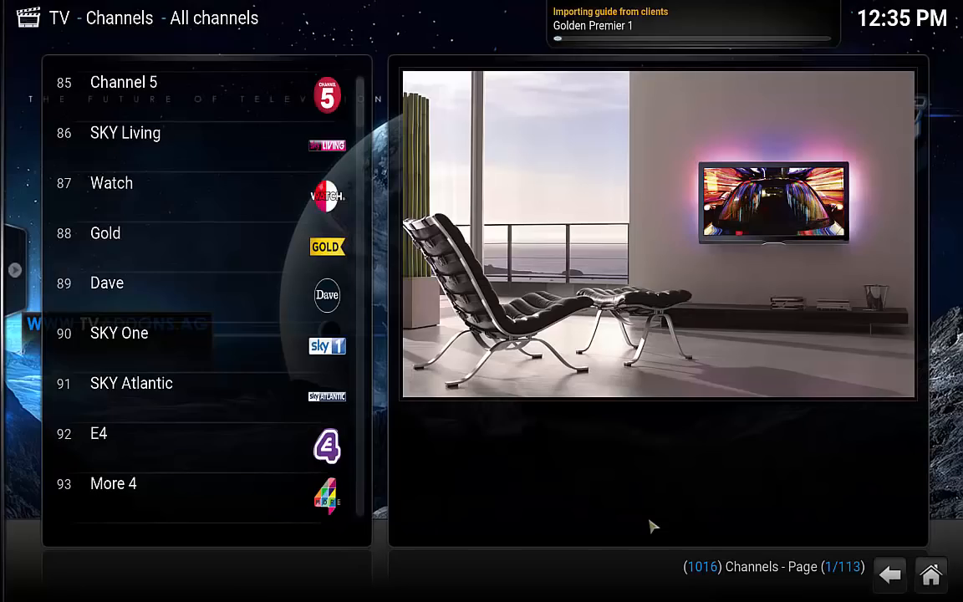
Reopen the TV channel list to check programme titles, then return home.
left_click(890, 573)
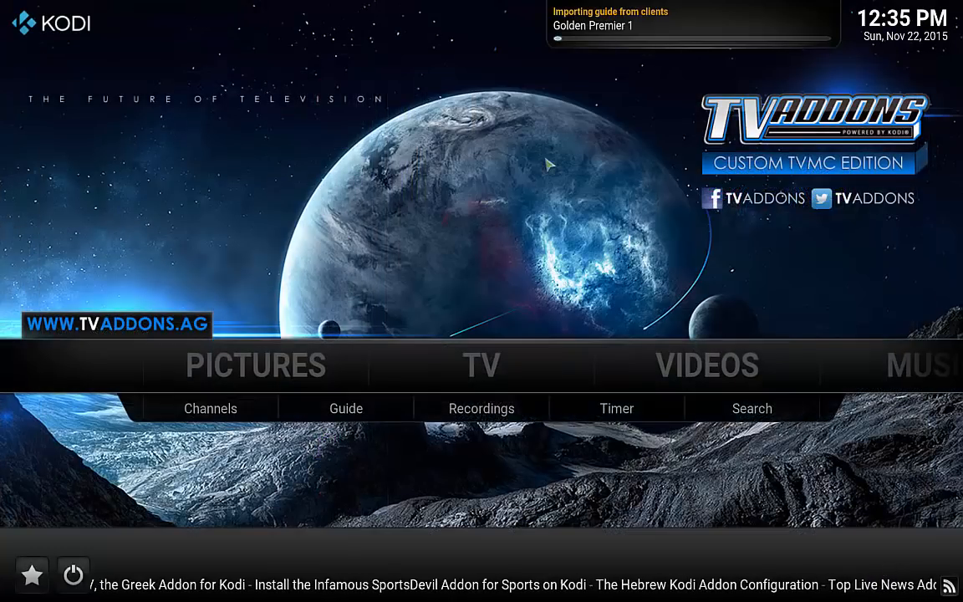
left_click(250, 417)
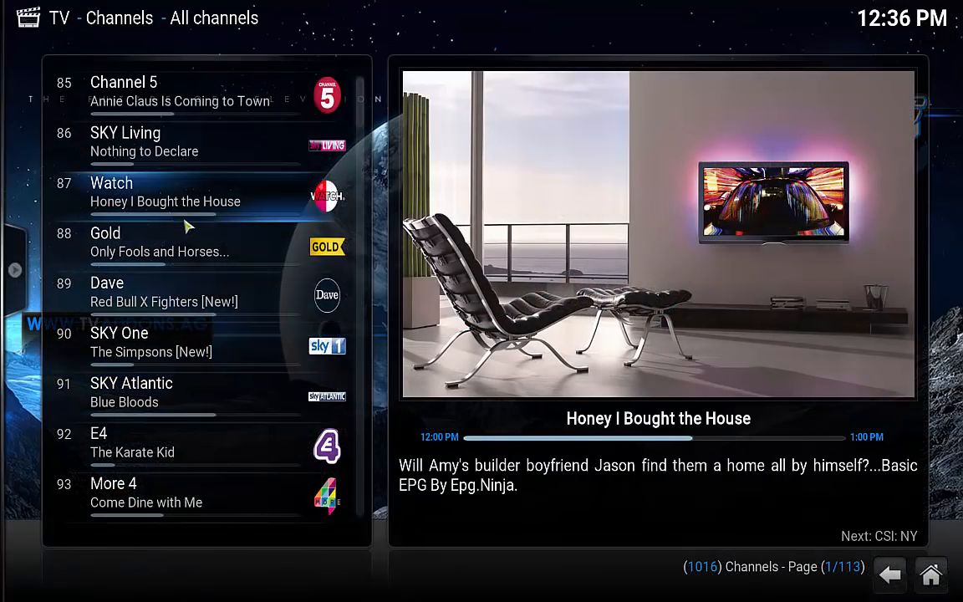
scroll(191, 267, "down", 5)
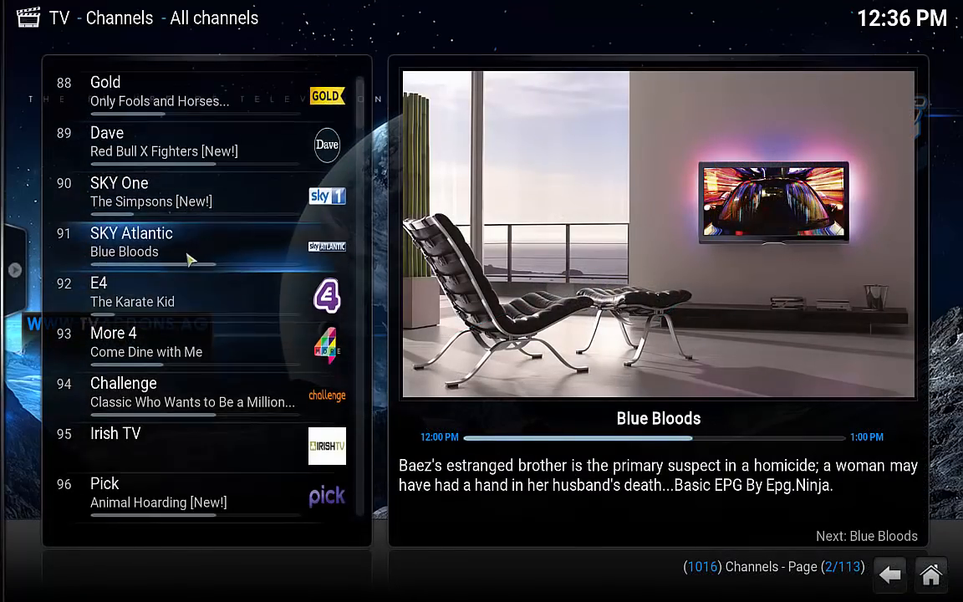
scroll(191, 251, "down", 4)
left_click(889, 574)
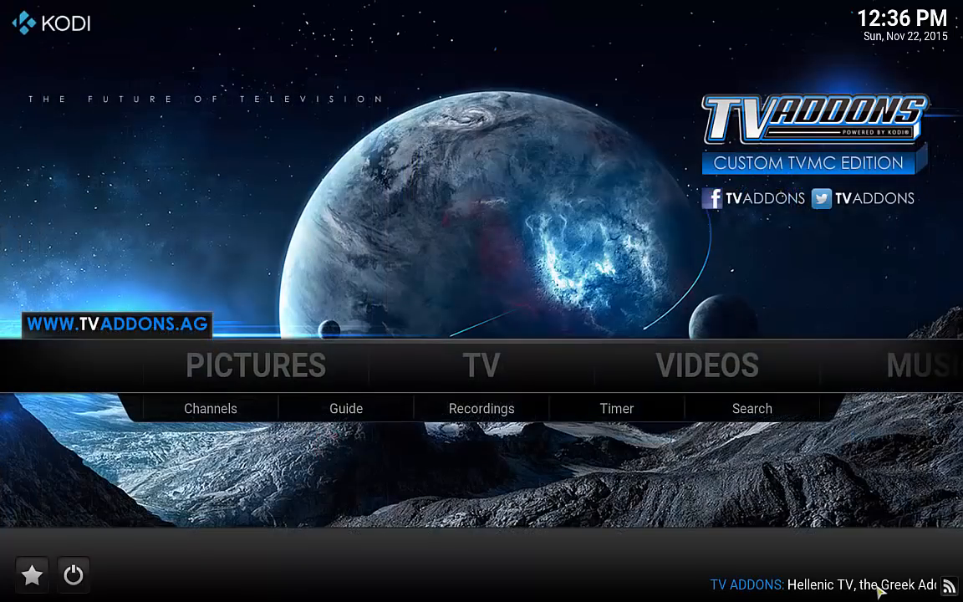
left_click(368, 418)
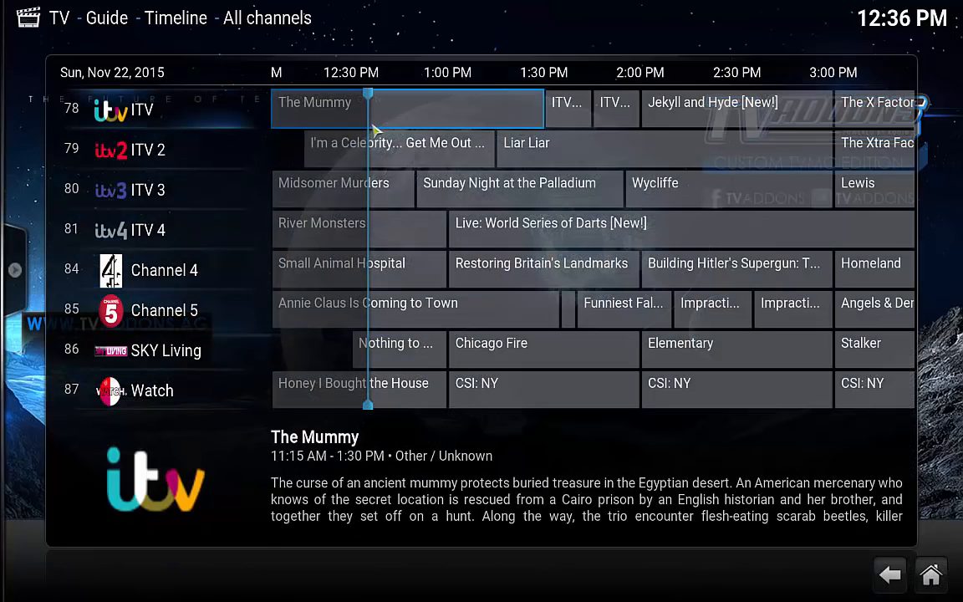
key("Down")
key("Down")
key("Down")
key("Down")
key("Down")
key("Down")
key("Down")
key("Down")
key("Down")
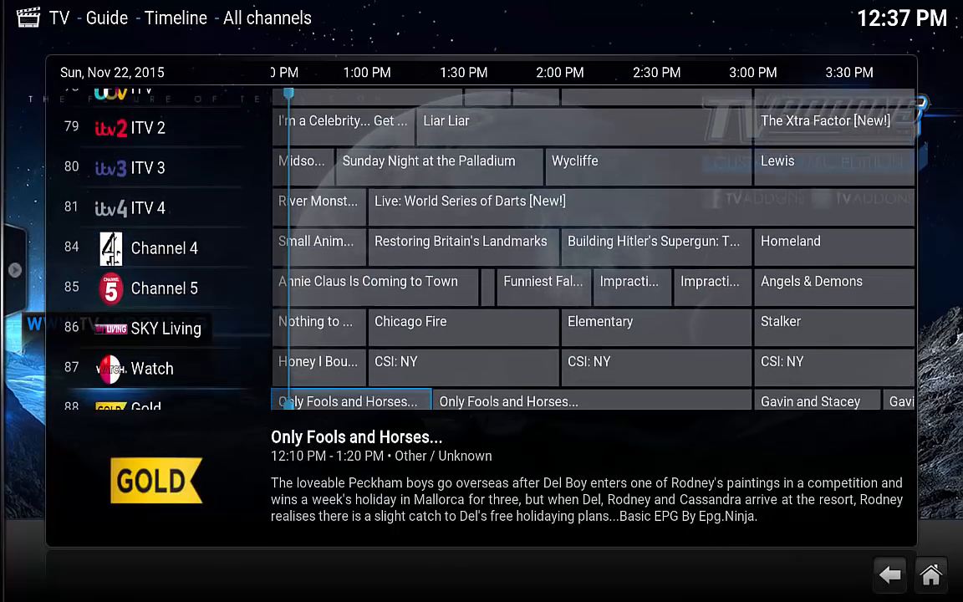
key("Down")
key("Down")
key("Down")
key("Down")
key("Down")
key("Down")
key("Down")
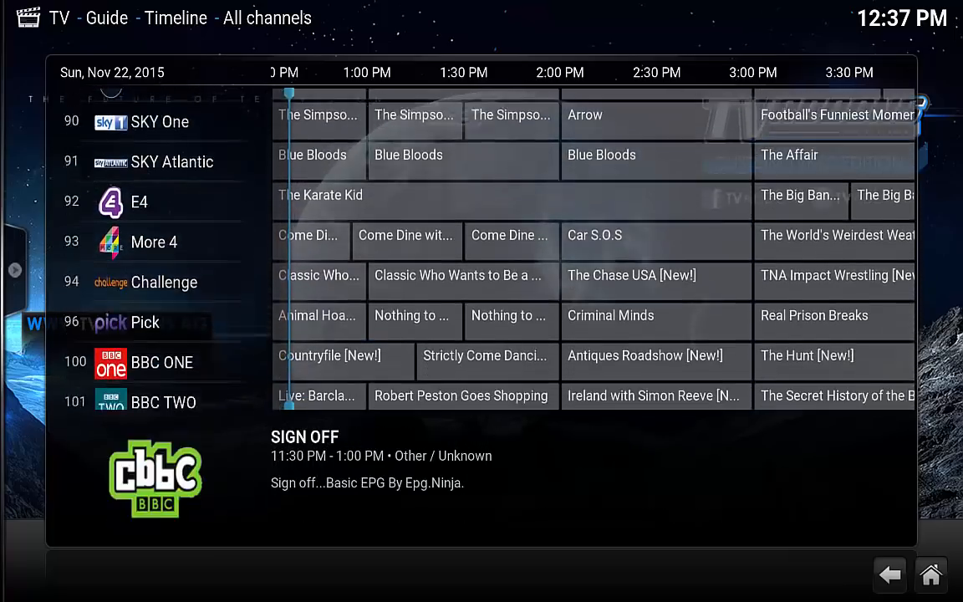
key("Down")
key("Down")
key("Down")
key("Down")
key("Down")
key("Down")
key("Down")
key("Down")
key("Down")
key("Down")
key("Down")
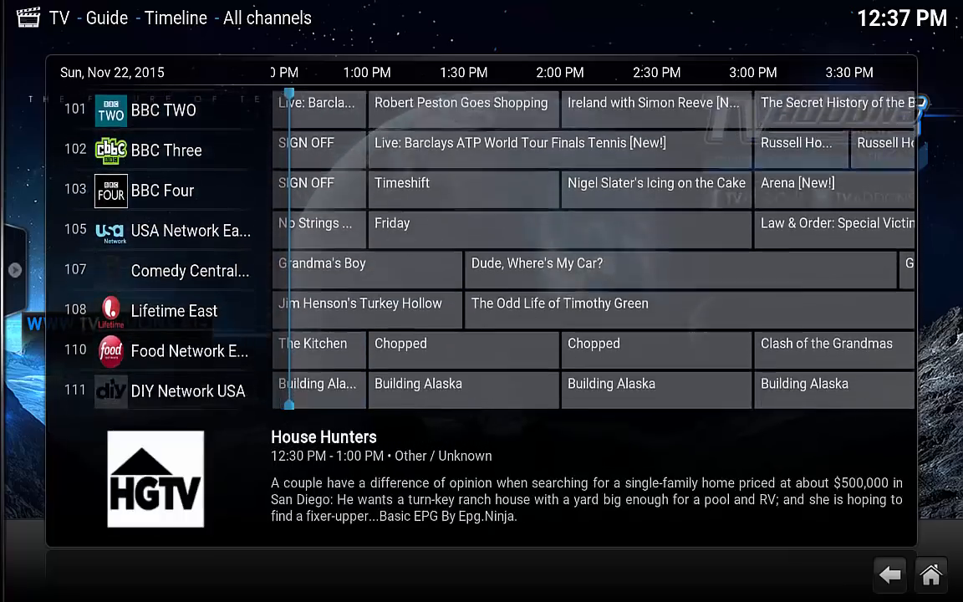
key("Down")
key("Down")
key("Down")
key("Down")
key("Down")
key("Down")
key("Down")
key("Down")
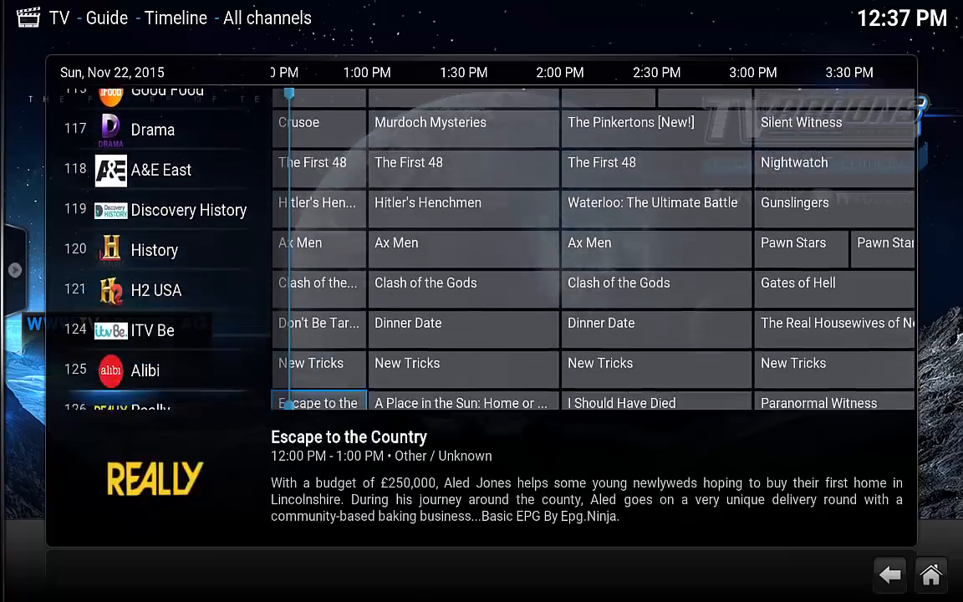
key("Down")
key("Down")
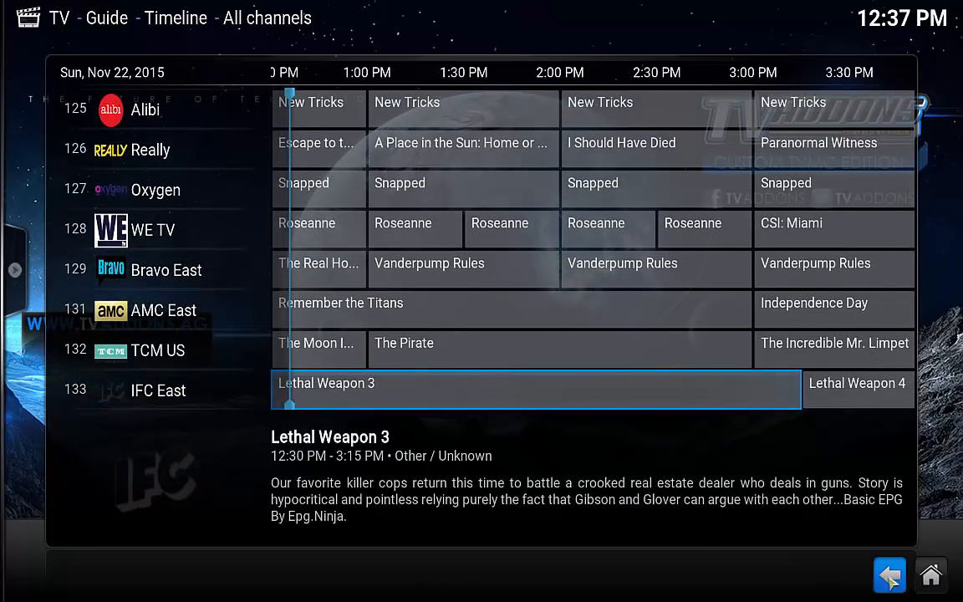
key("Escape")
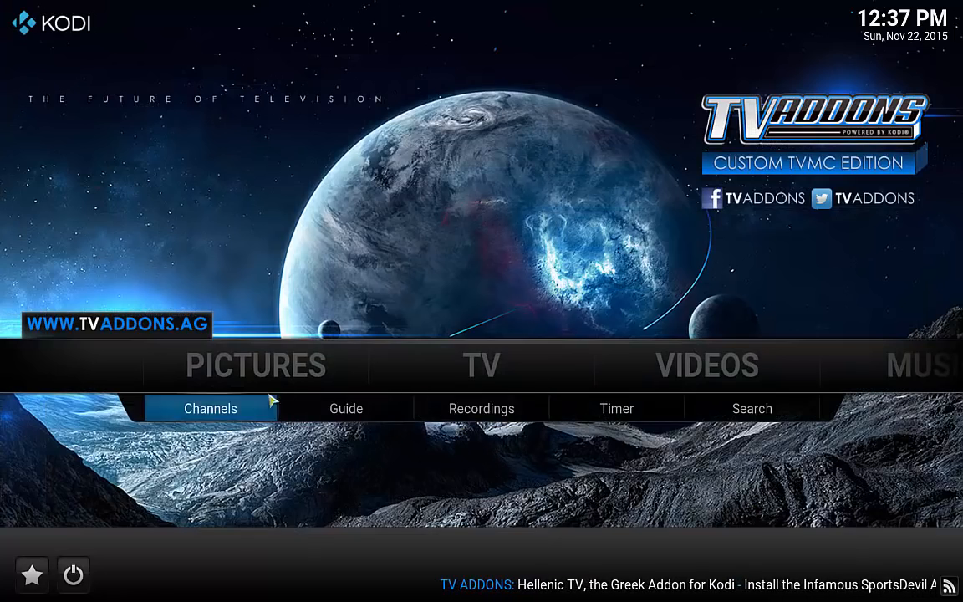
Open the TV channel list and filter it to the Music channel group.
left_click(232, 414)
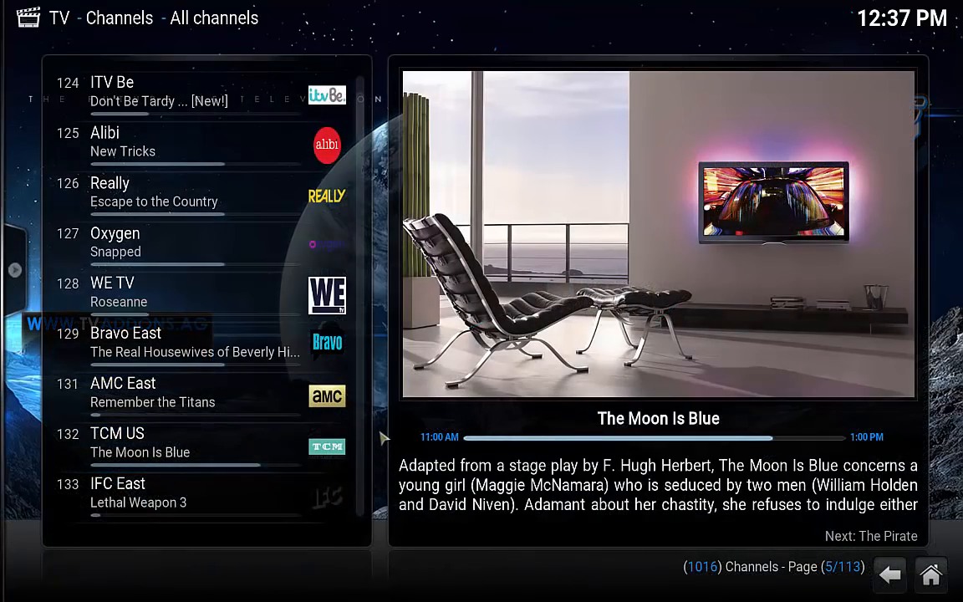
mouse_move(50, 239)
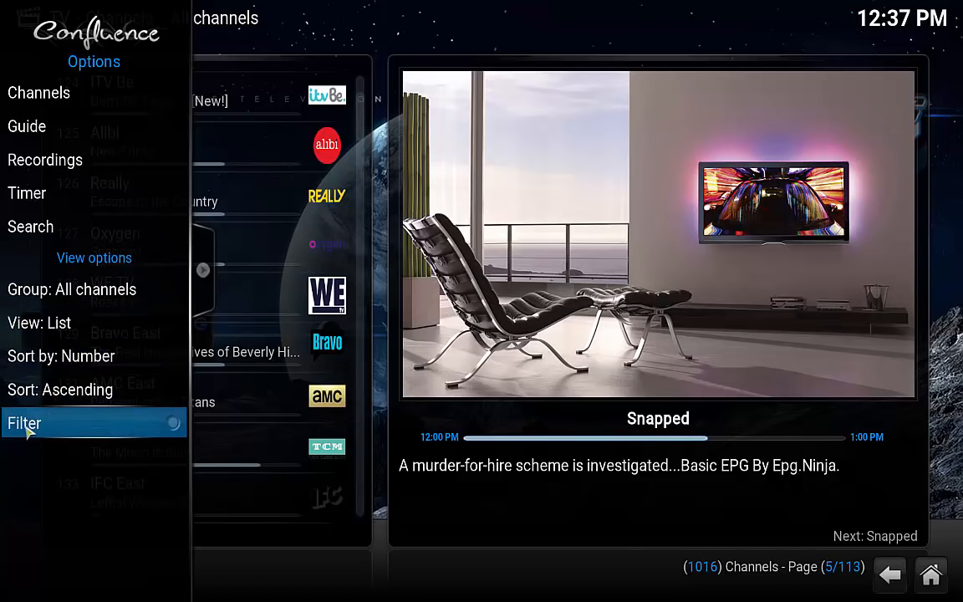
left_click(85, 293)
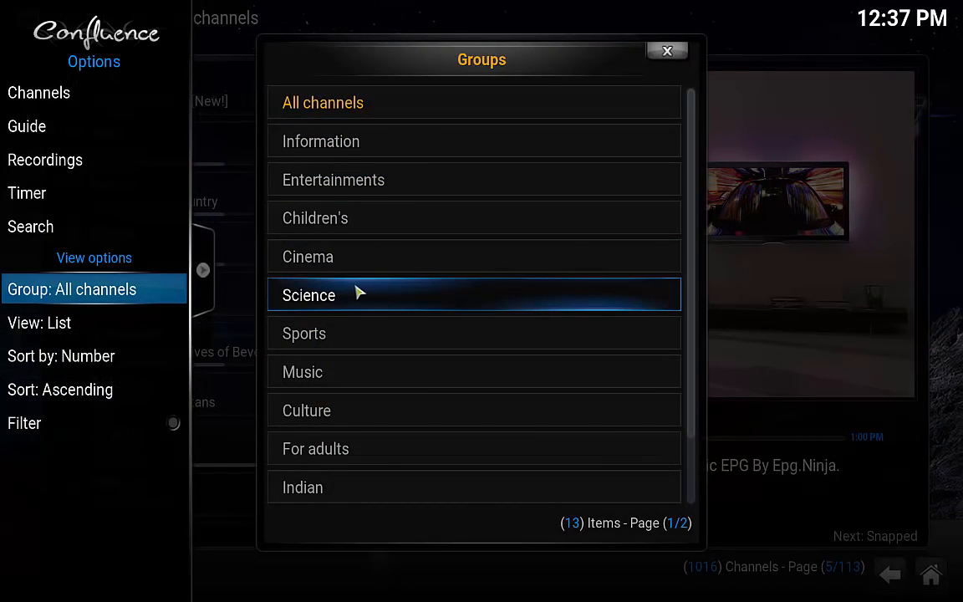
left_click(321, 374)
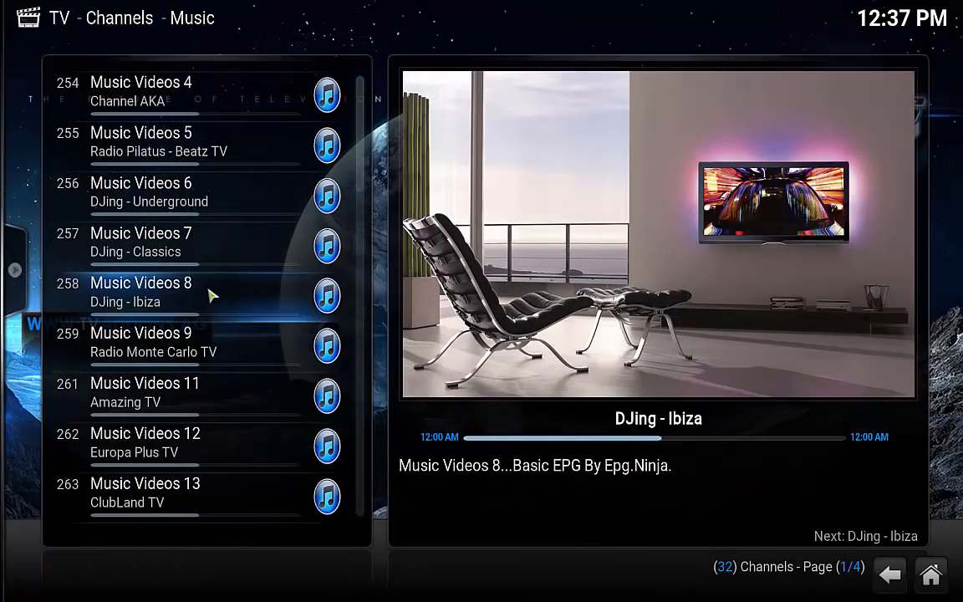
scroll(186, 240, "down", 12)
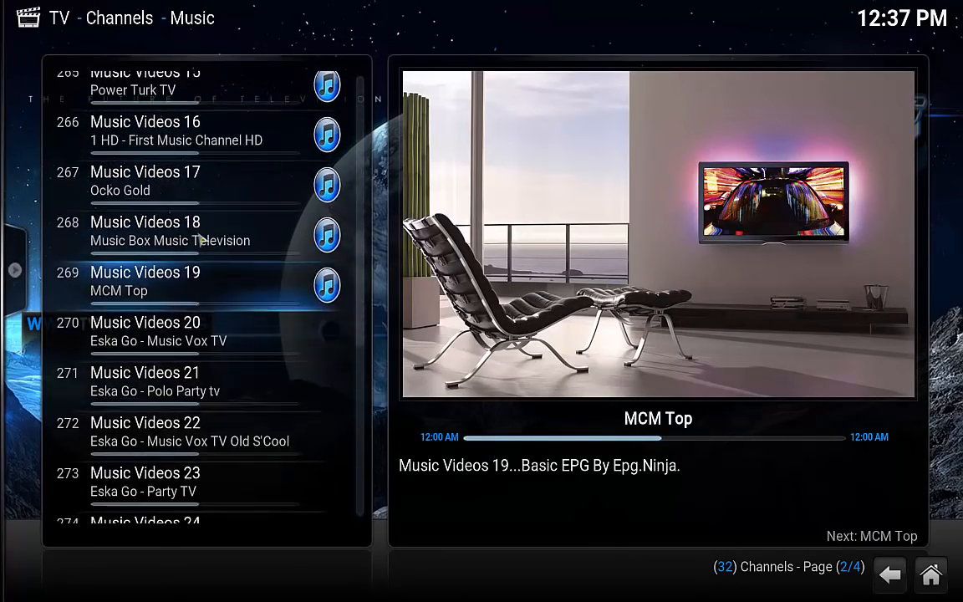
scroll(201, 240, "down", 12)
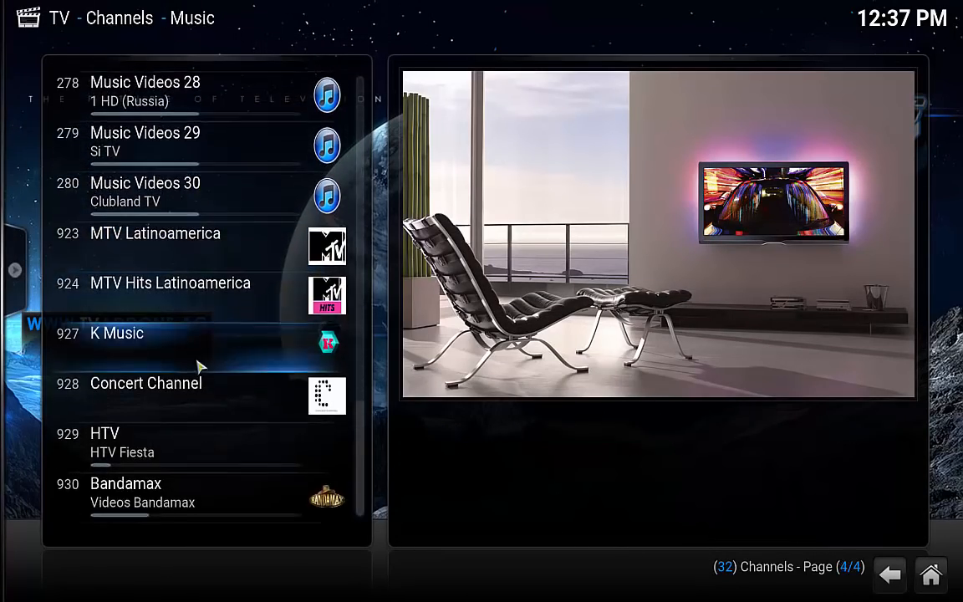
scroll(190, 408, "up", 20)
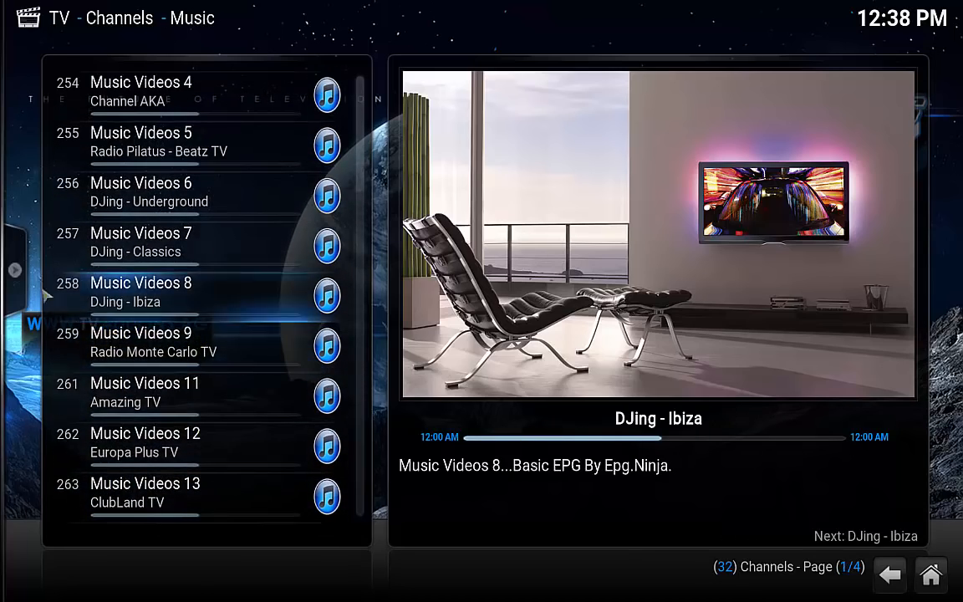
Switch the channel group to Sports, then back to All channels.
mouse_move(17, 269)
left_click(77, 289)
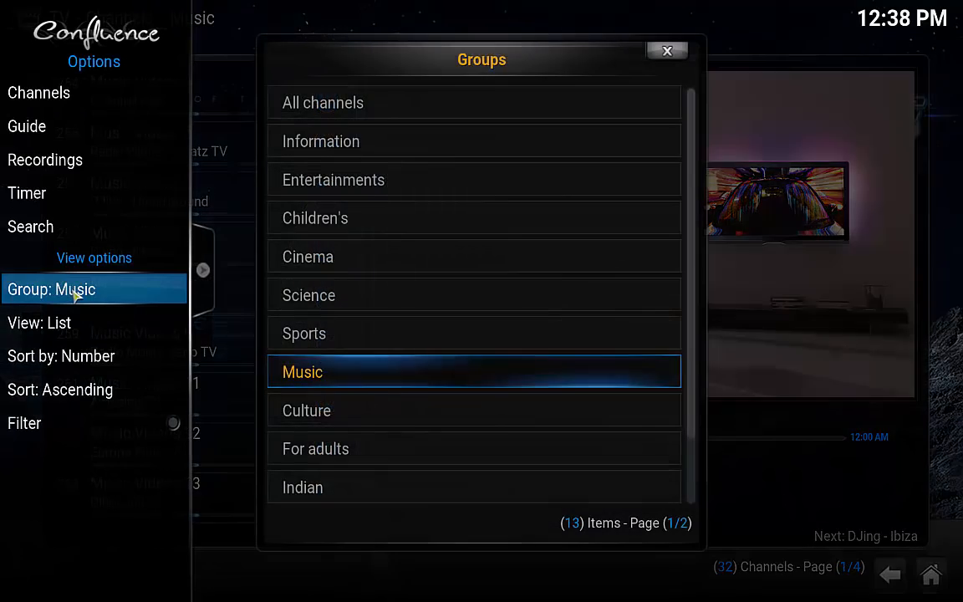
scroll(370, 485, "down", 2)
left_click(351, 255)
scroll(351, 255, "up", 2)
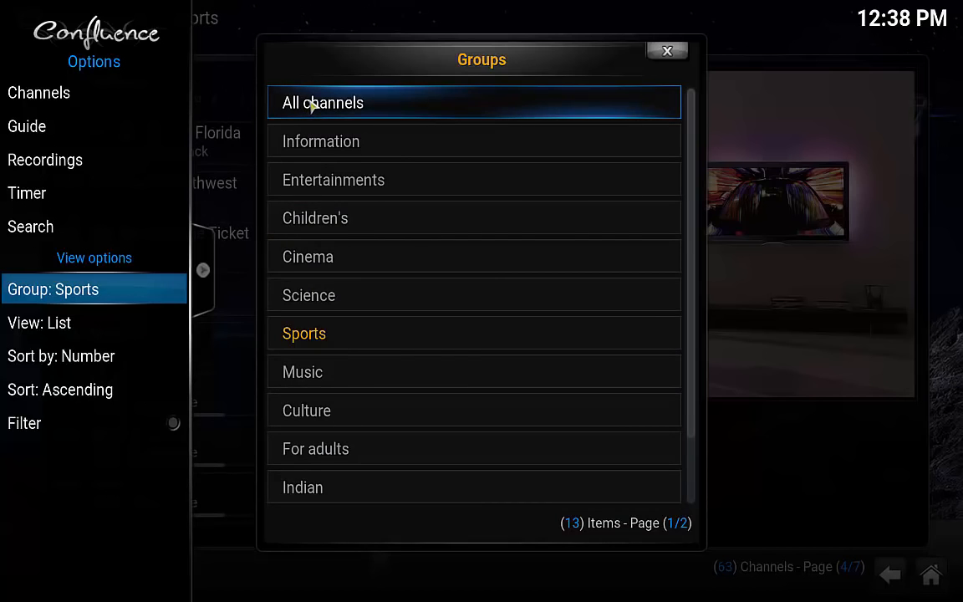
left_click(311, 104)
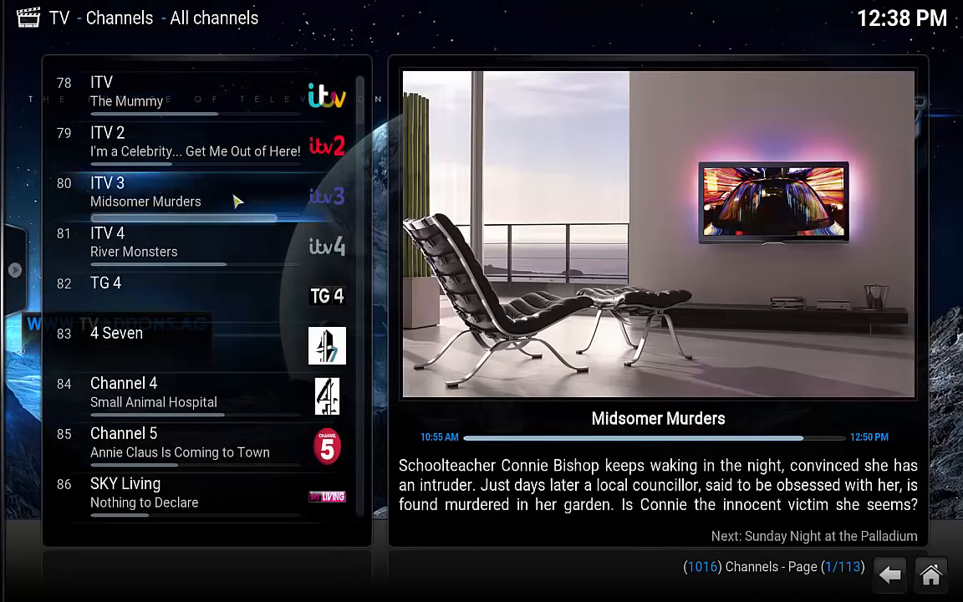
Return to the home screen and open the TV category of Kodi's Settings.
left_click(930, 575)
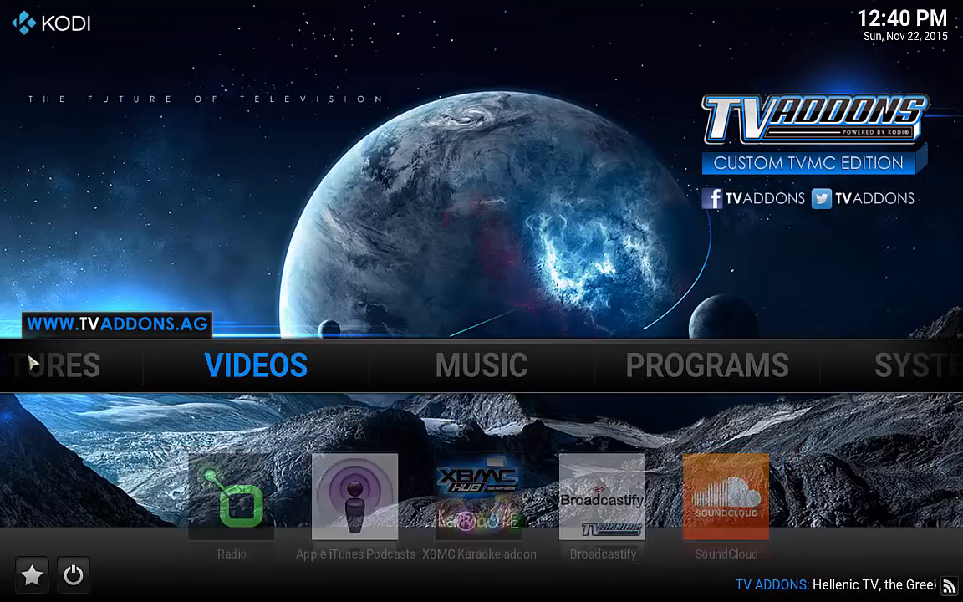
mouse_move(398, 376)
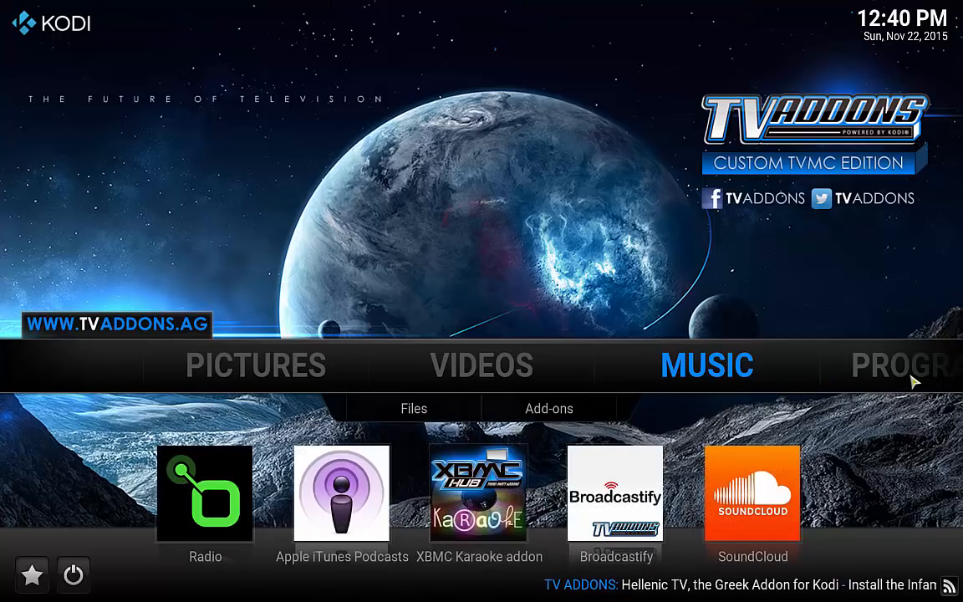
mouse_move(800, 376)
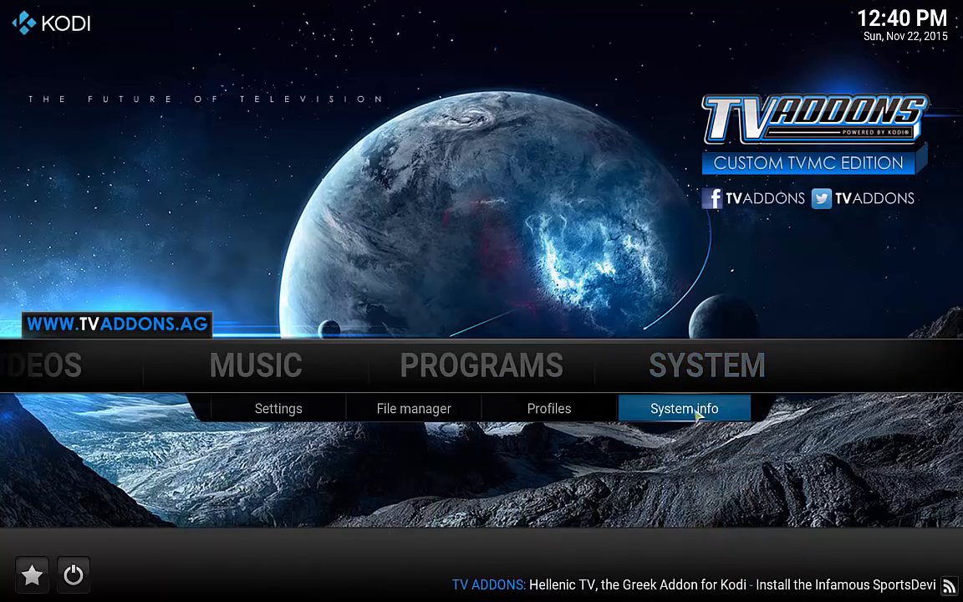
left_click(297, 408)
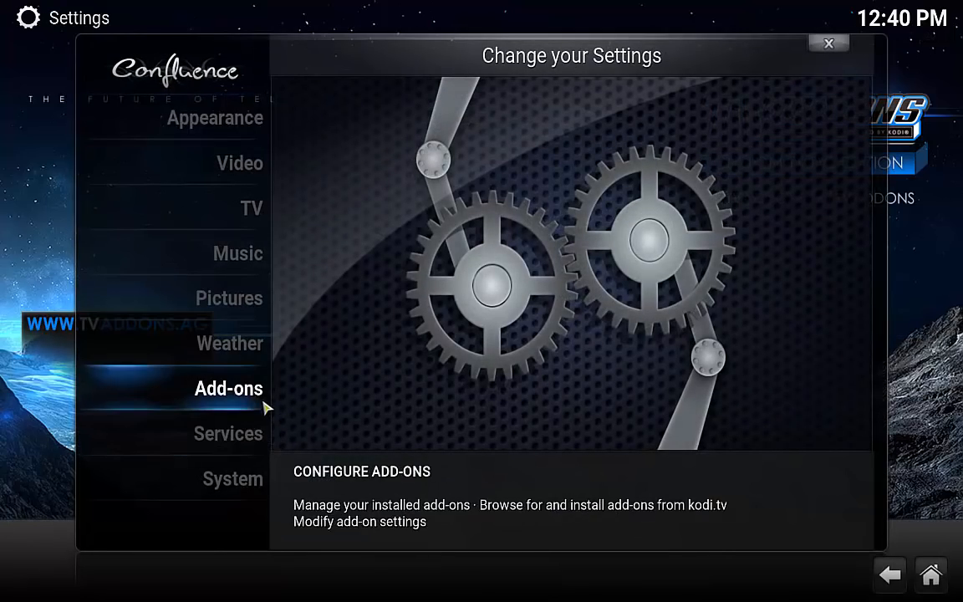
left_click(250, 208)
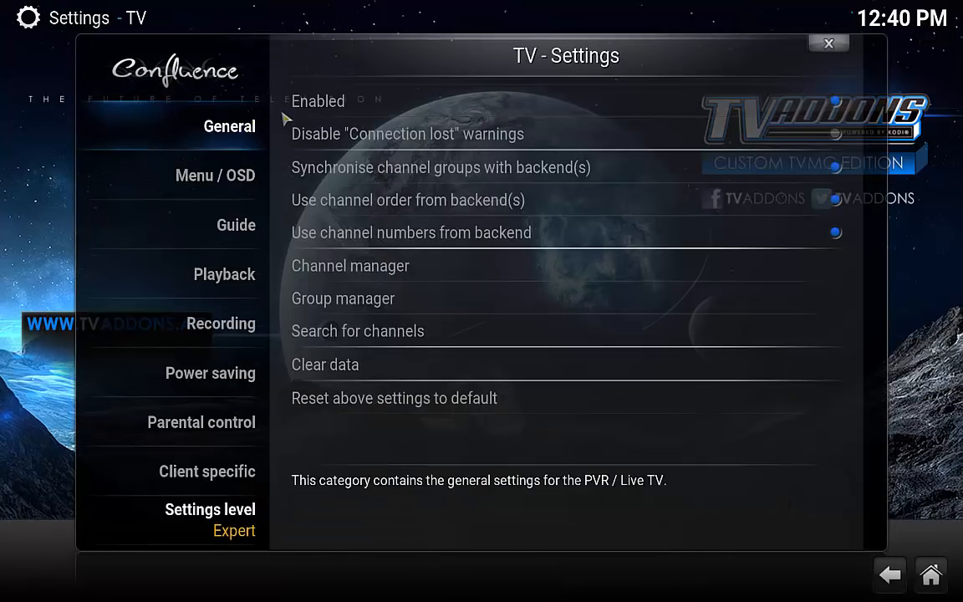
Switch off Live TV and clear all stored channels, groups and guide data.
left_click(837, 106)
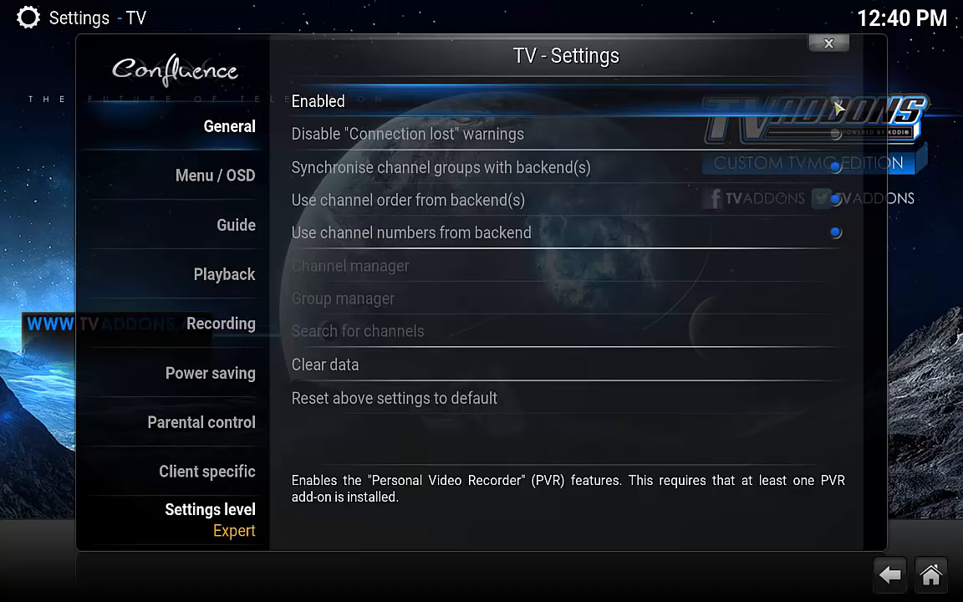
left_click(339, 373)
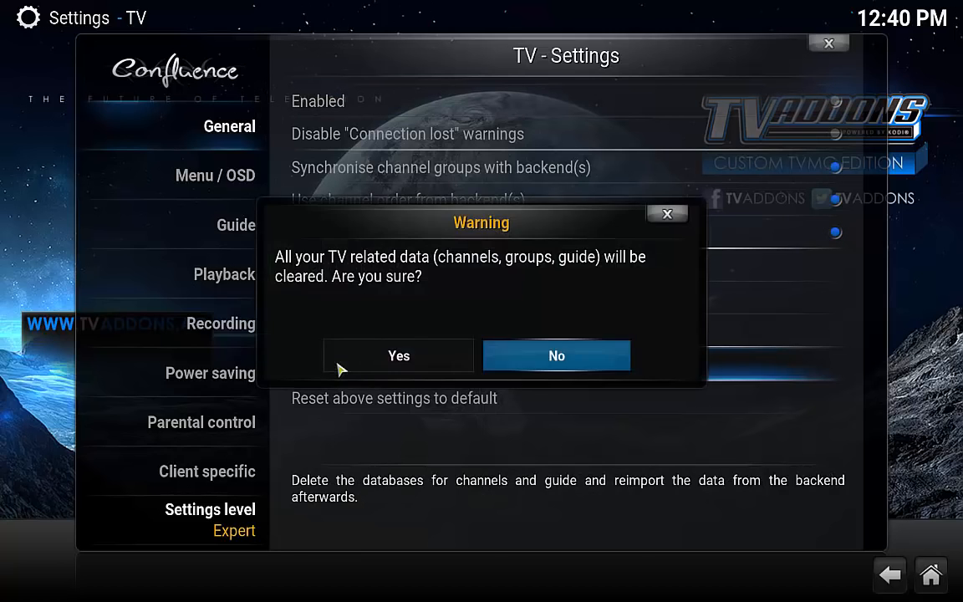
left_click(398, 361)
left_click(332, 371)
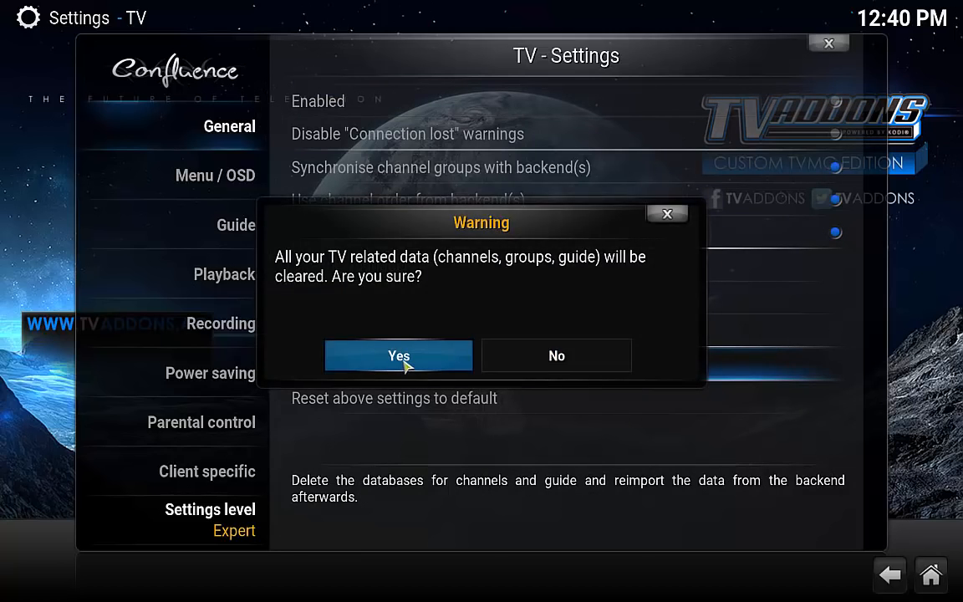
left_click(403, 361)
left_click(342, 371)
Clear the cached Guide data, confirming Yes, and go back to main Settings.
left_click(410, 359)
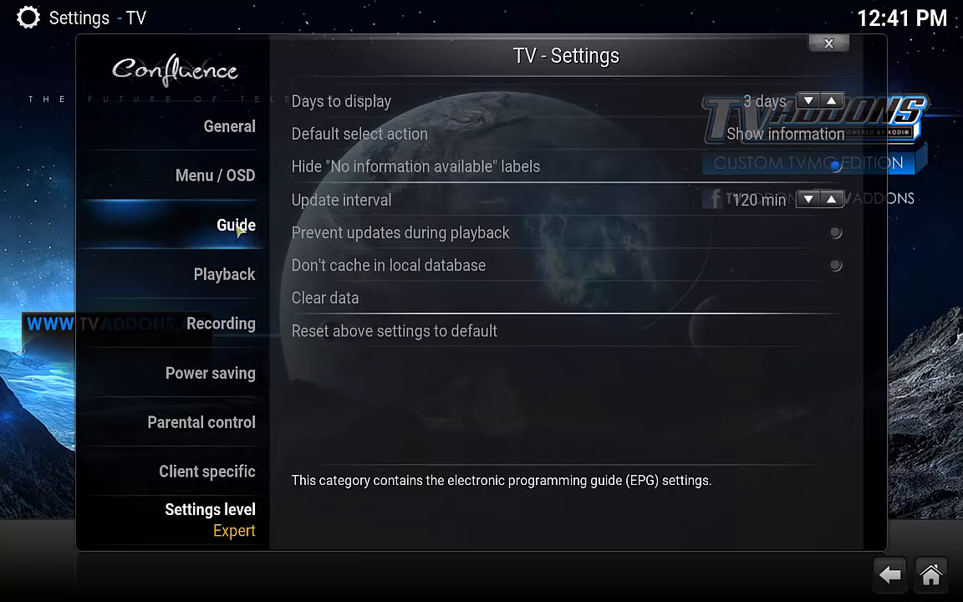
left_click(350, 307)
left_click(428, 350)
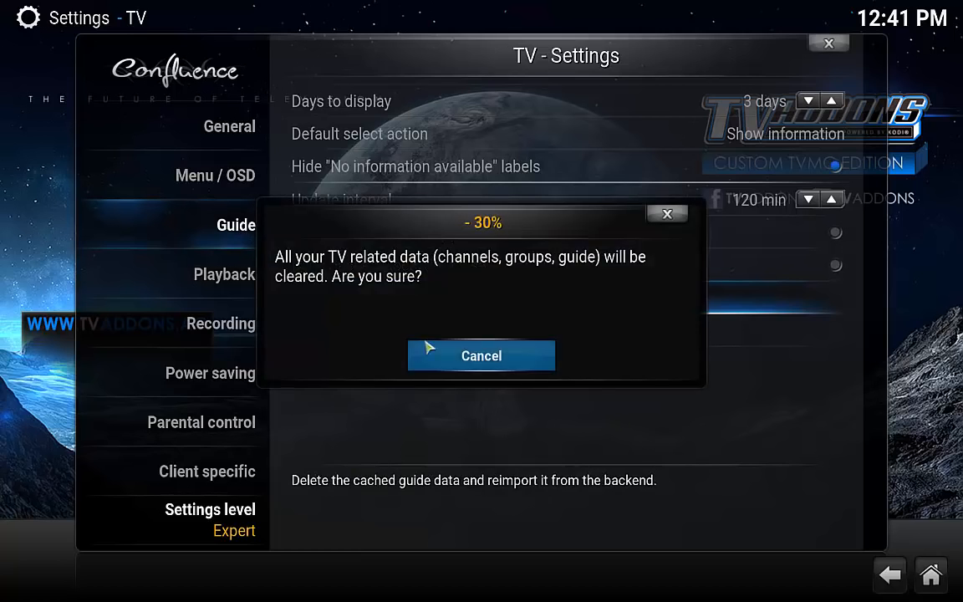
left_click(338, 306)
left_click(399, 357)
left_click(342, 299)
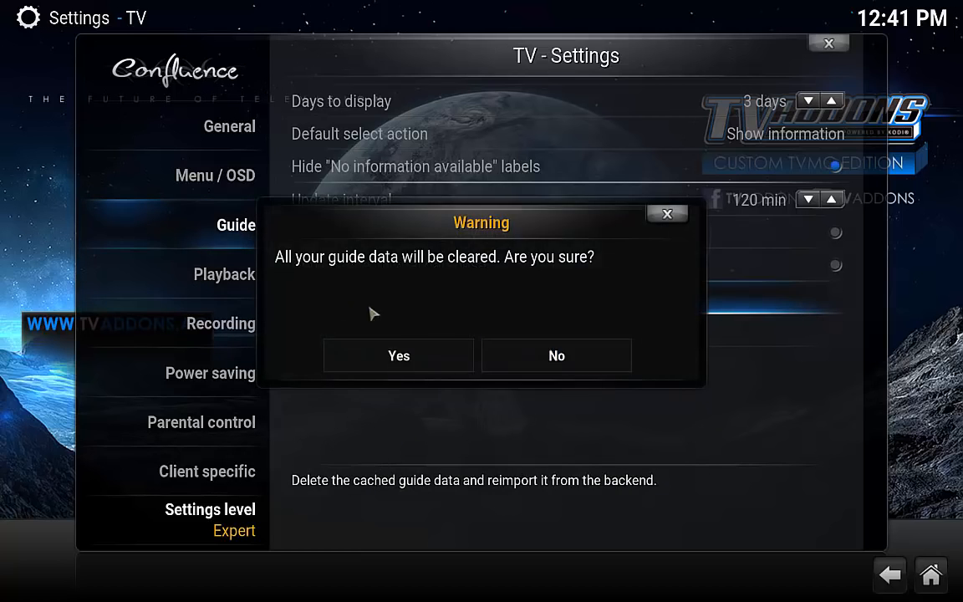
left_click(397, 356)
left_click(892, 574)
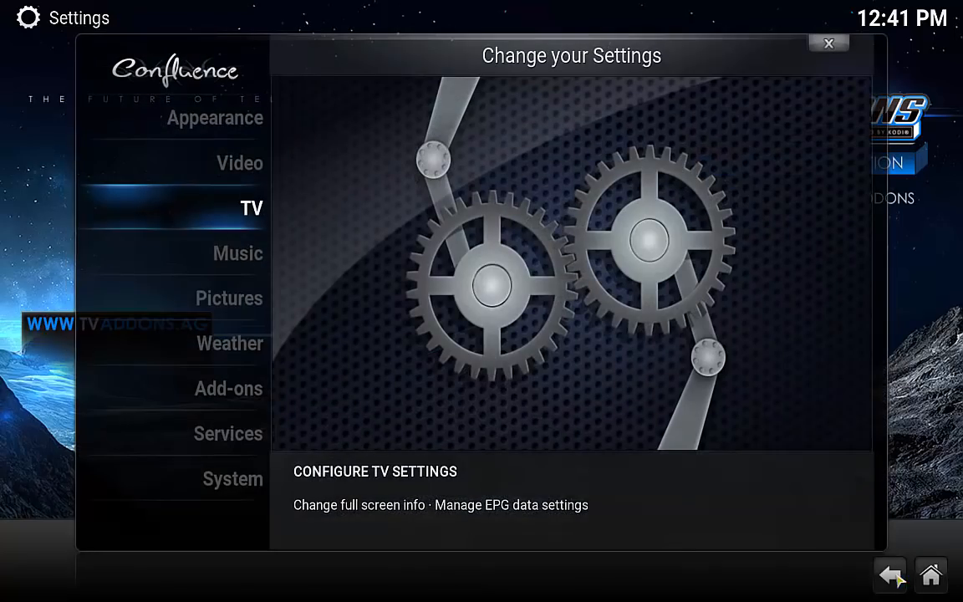
Disable the Stalker Client add-on under My add-ons > PVR clients.
left_click(241, 391)
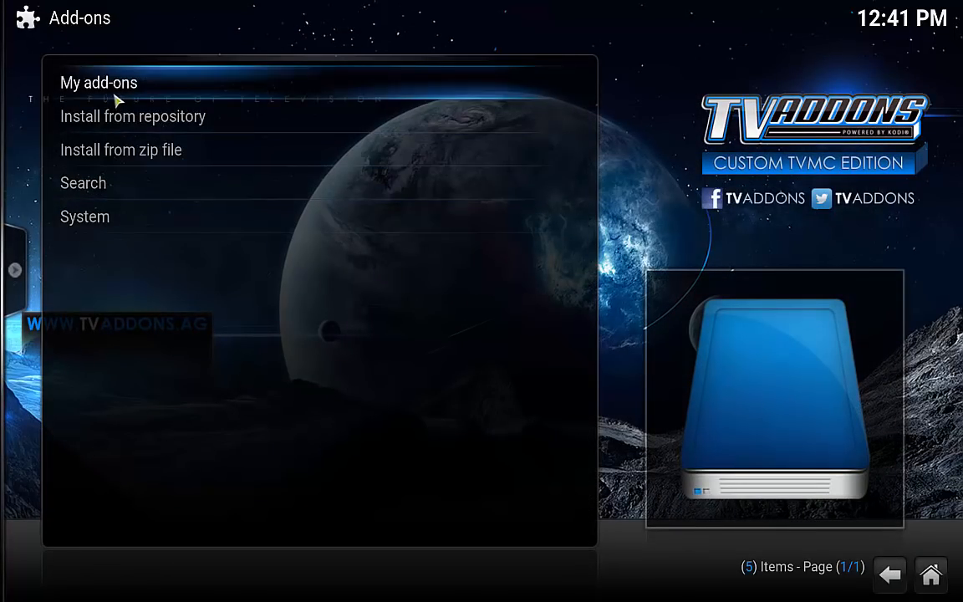
left_click(117, 90)
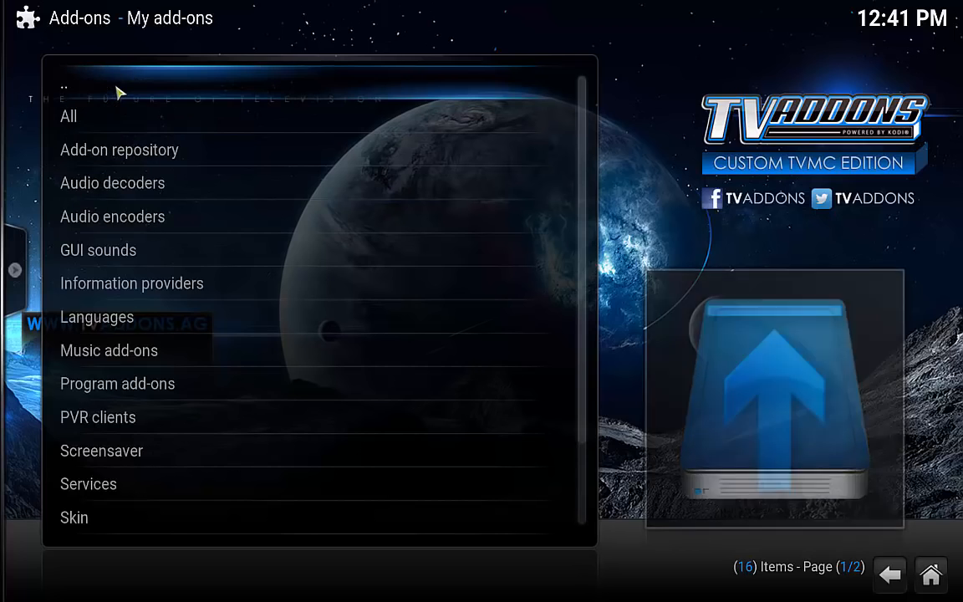
left_click(118, 417)
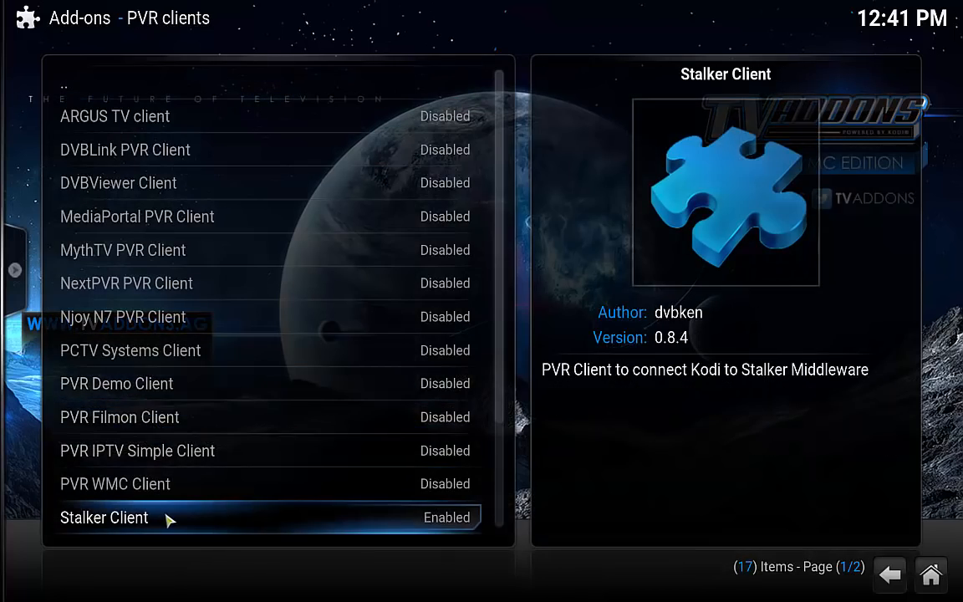
left_click(166, 519)
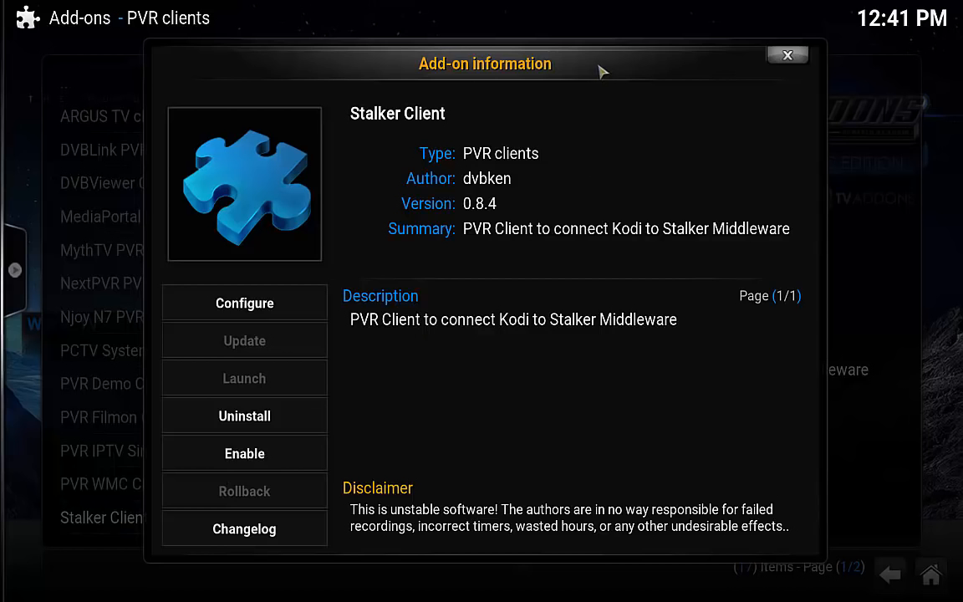
left_click(786, 57)
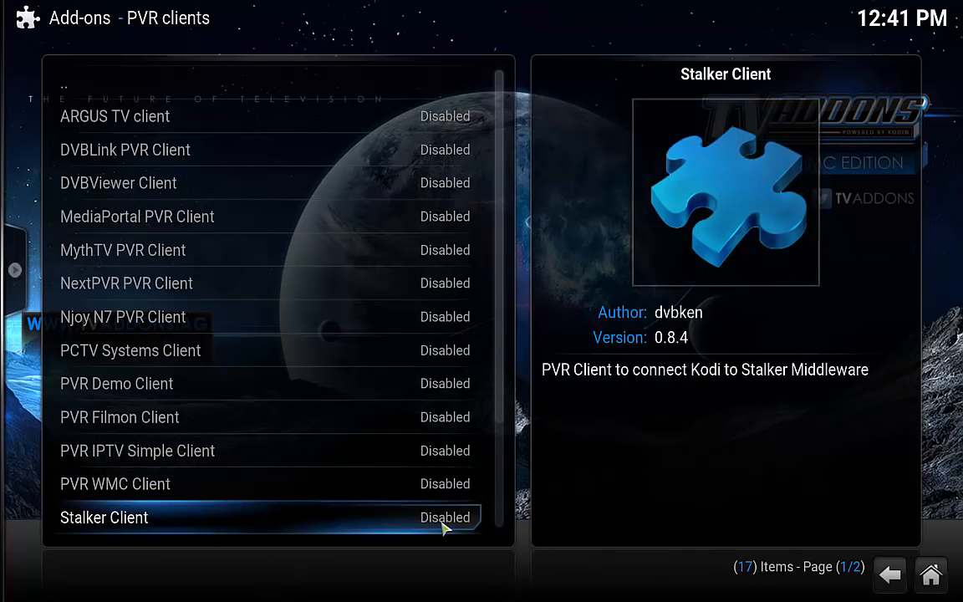
Go to the home screen and exit Kodi from the power menu.
left_click(931, 575)
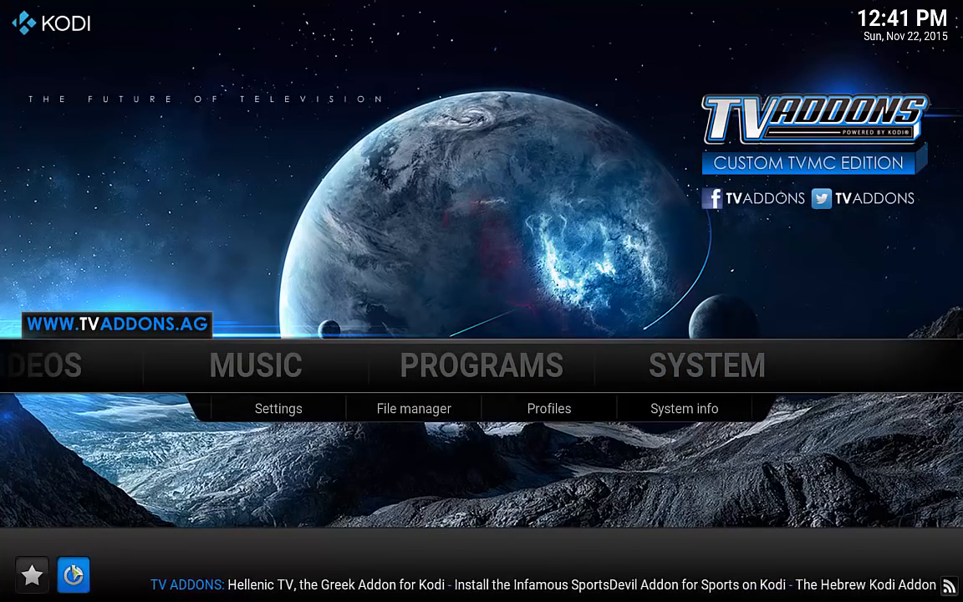
left_click(74, 575)
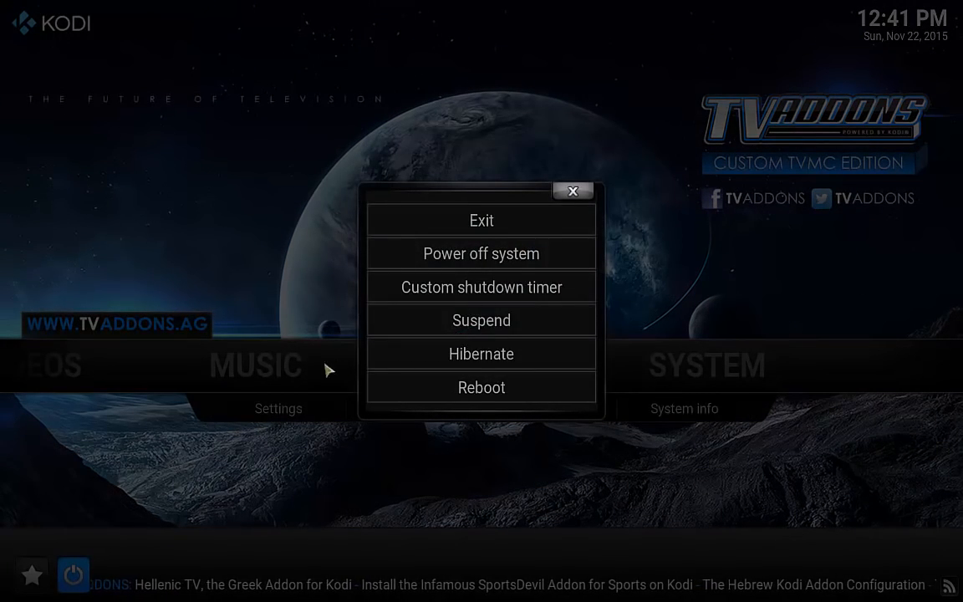
left_click(481, 222)
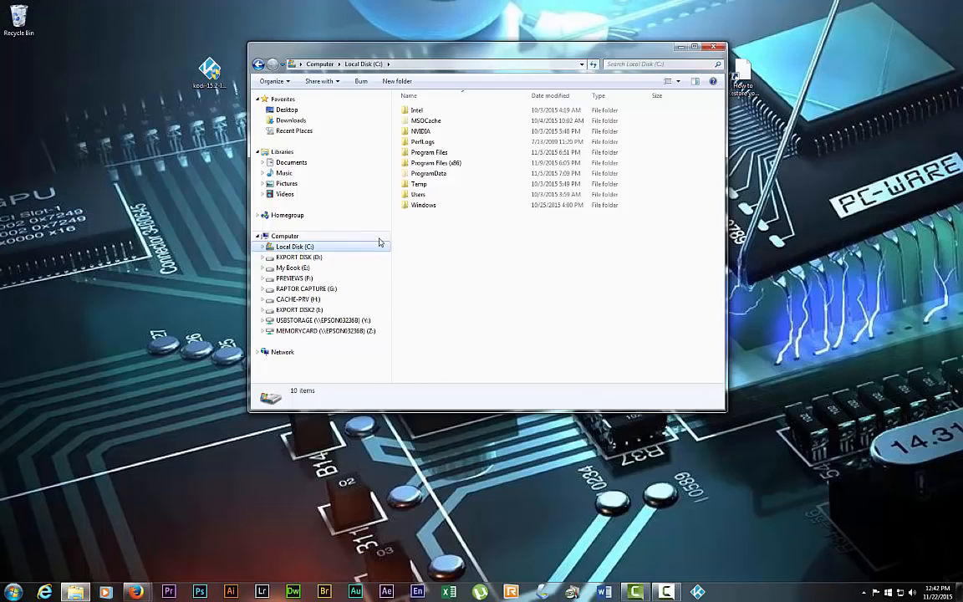
Browse from C: through the user's AppData\Roaming\Kodi\userdata to addon_data.
double_click(416, 195)
double_click(422, 121)
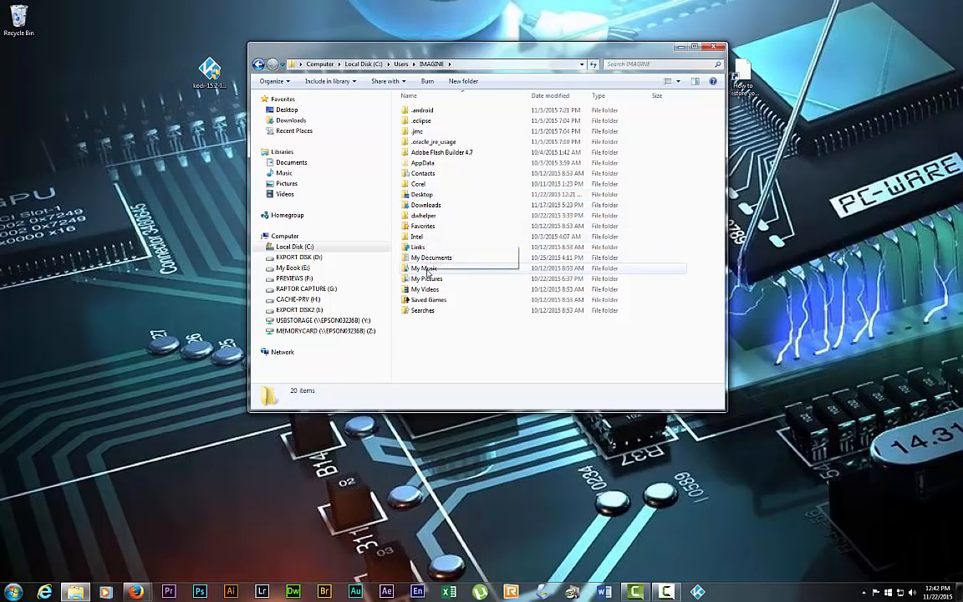
double_click(423, 163)
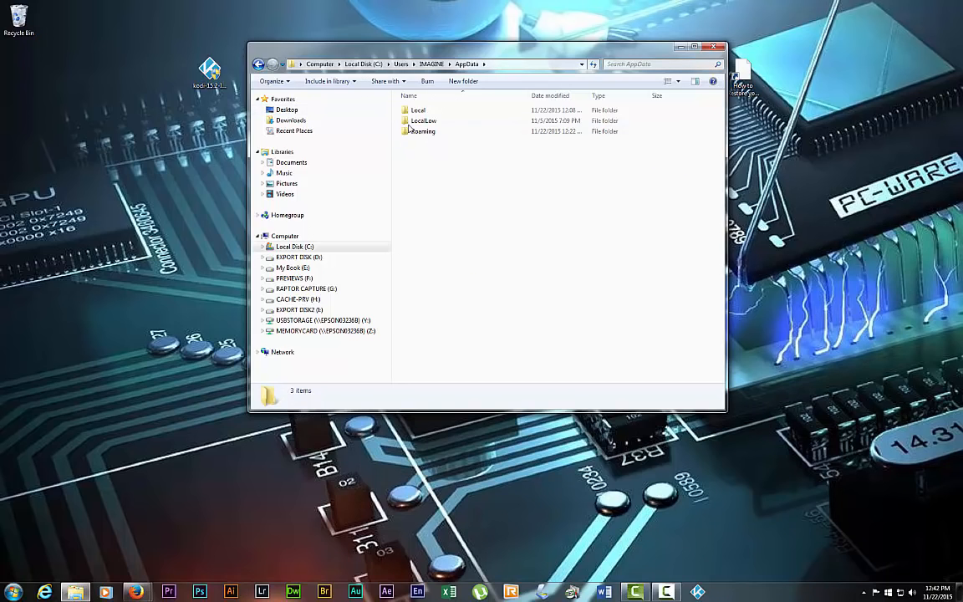
double_click(413, 130)
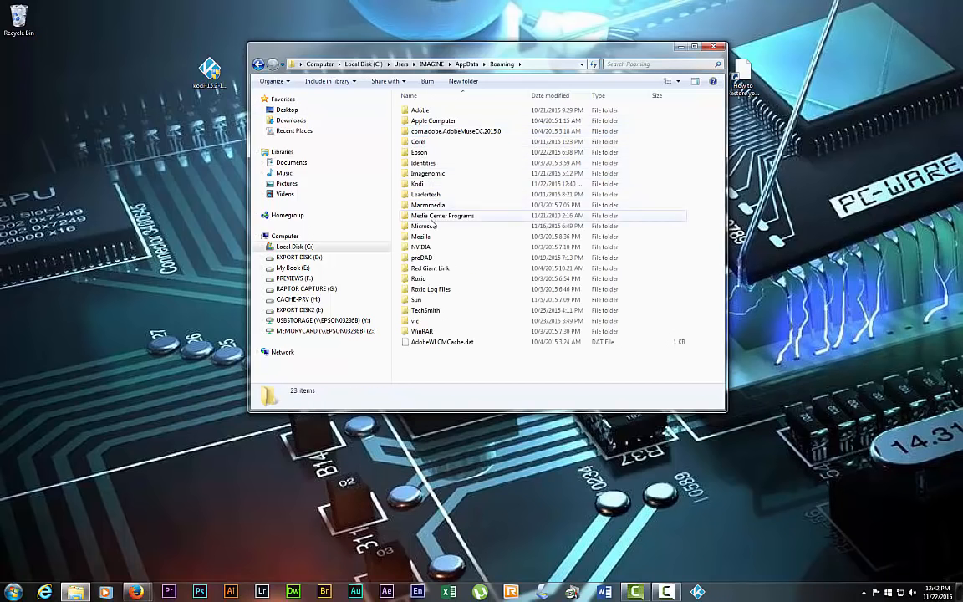
double_click(417, 184)
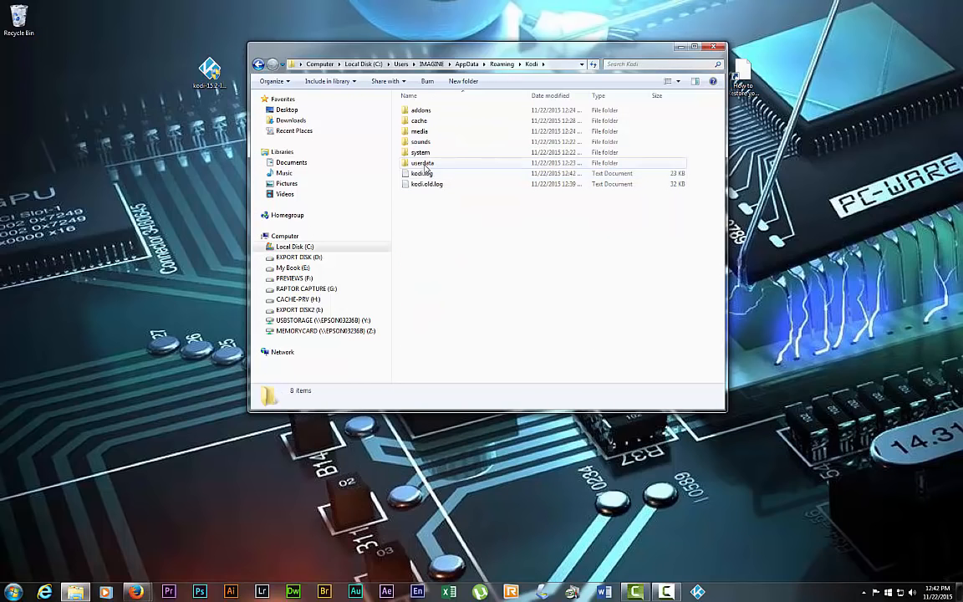
double_click(424, 164)
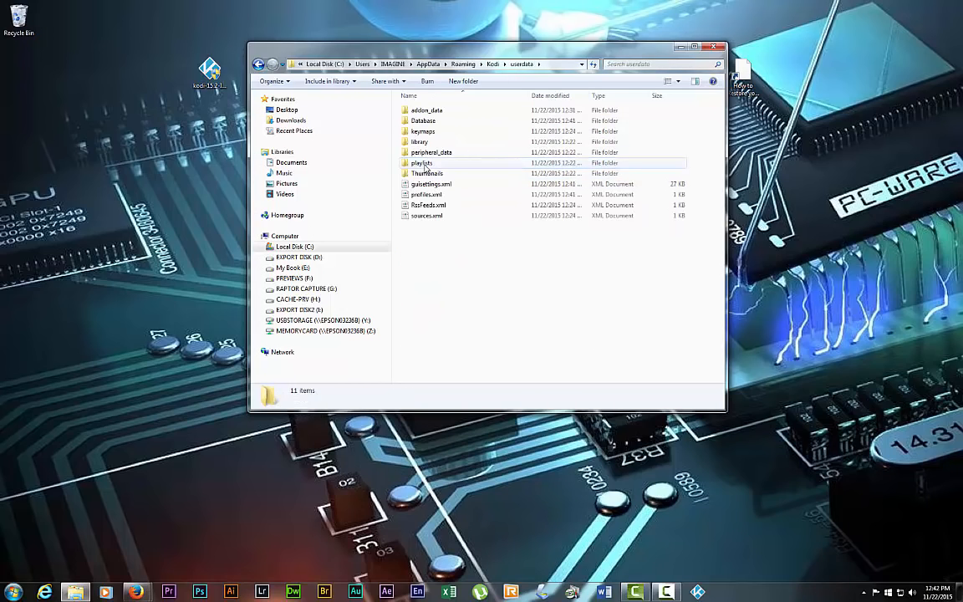
double_click(427, 111)
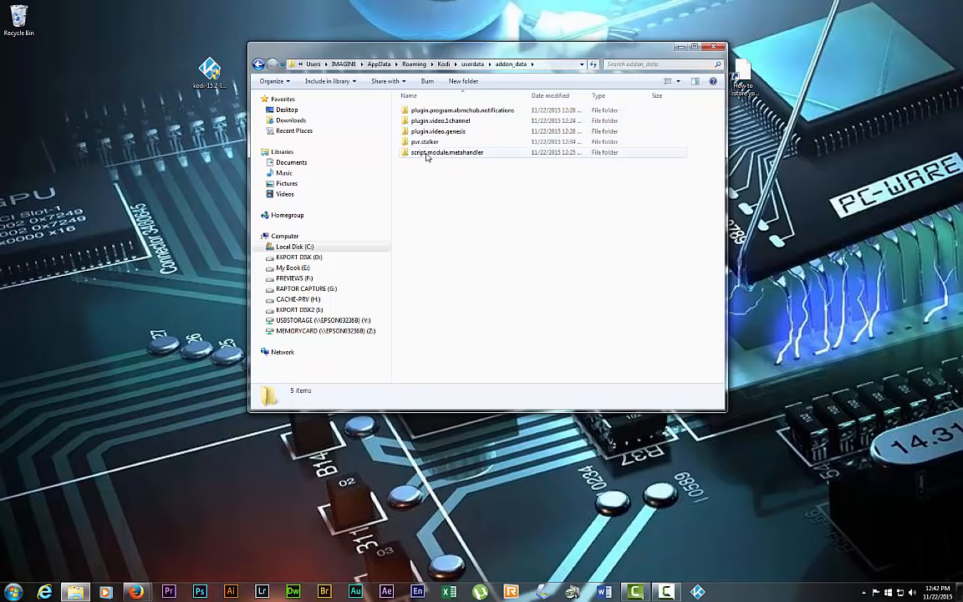
Delete the pvr.stalker folder to the Recycle Bin and close the window.
left_click(425, 143)
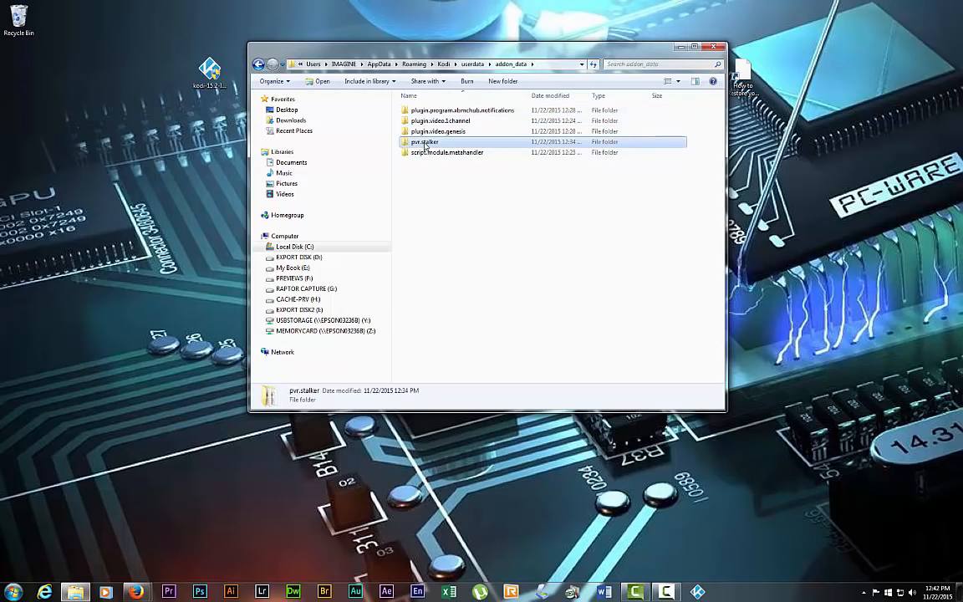
right_click(425, 145)
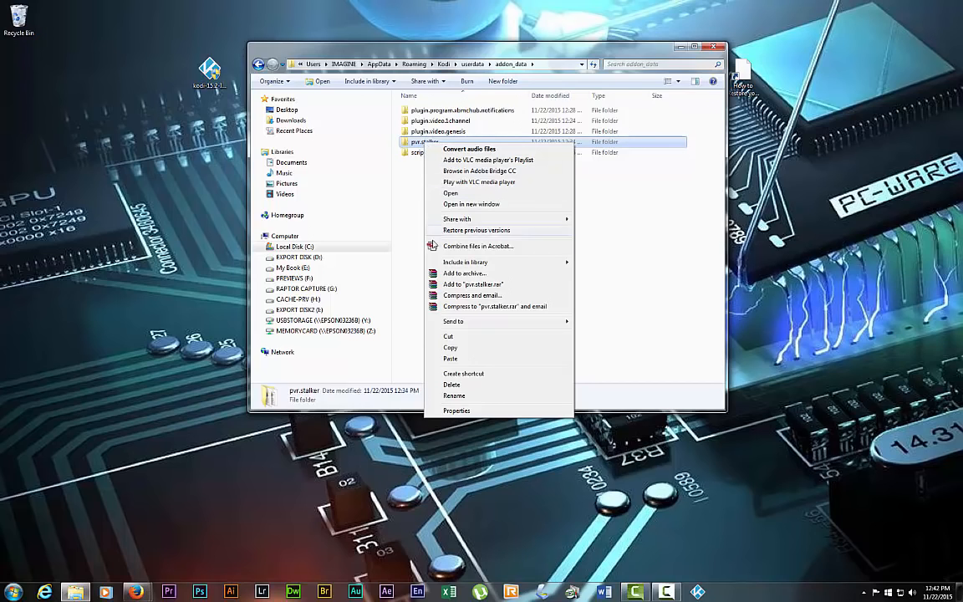
left_click(451, 385)
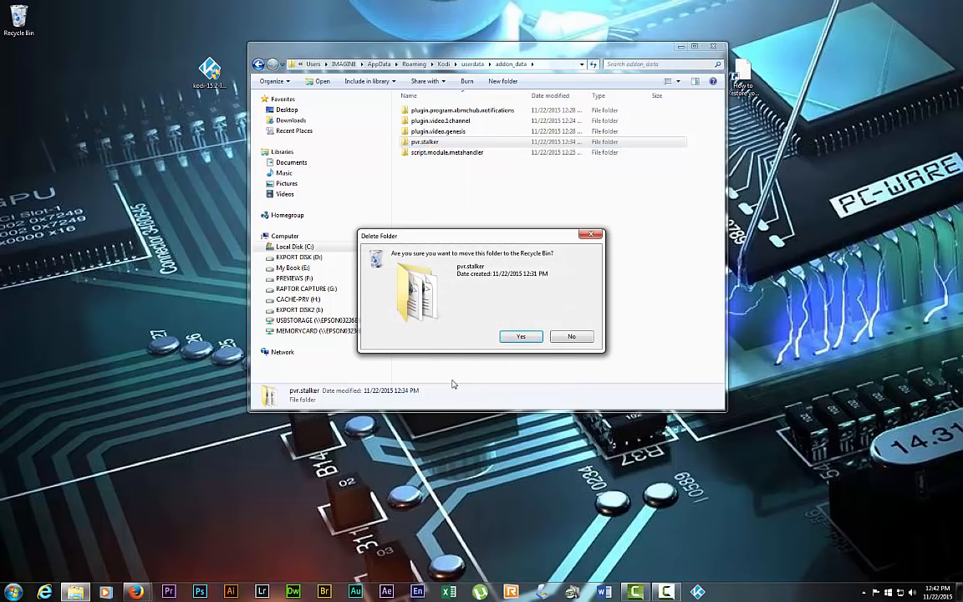
left_click(516, 337)
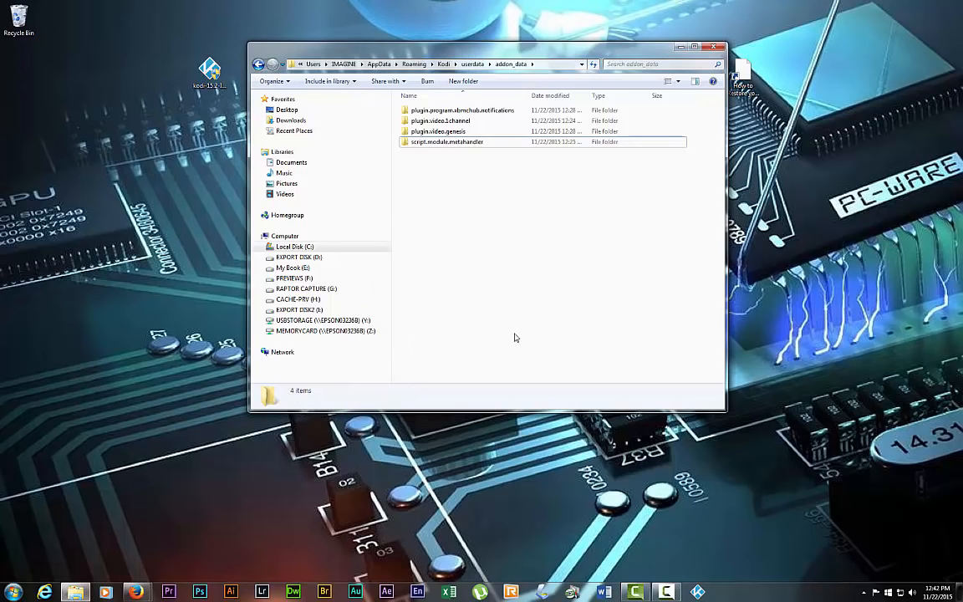
left_click(712, 48)
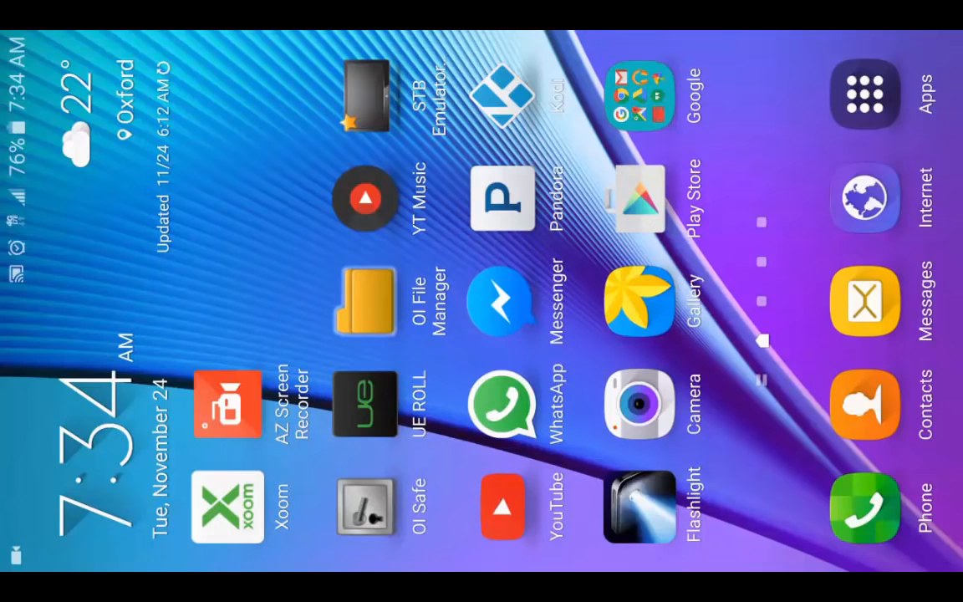
Launch OI File Manager and browse to Android/data/org.xbmc.kodi.
left_click(365, 301)
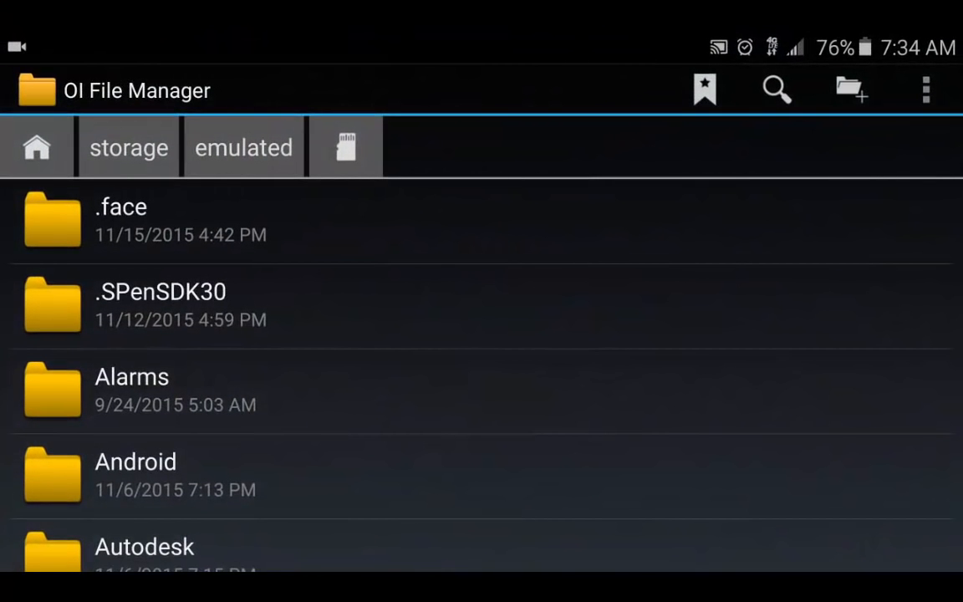
left_click(136, 472)
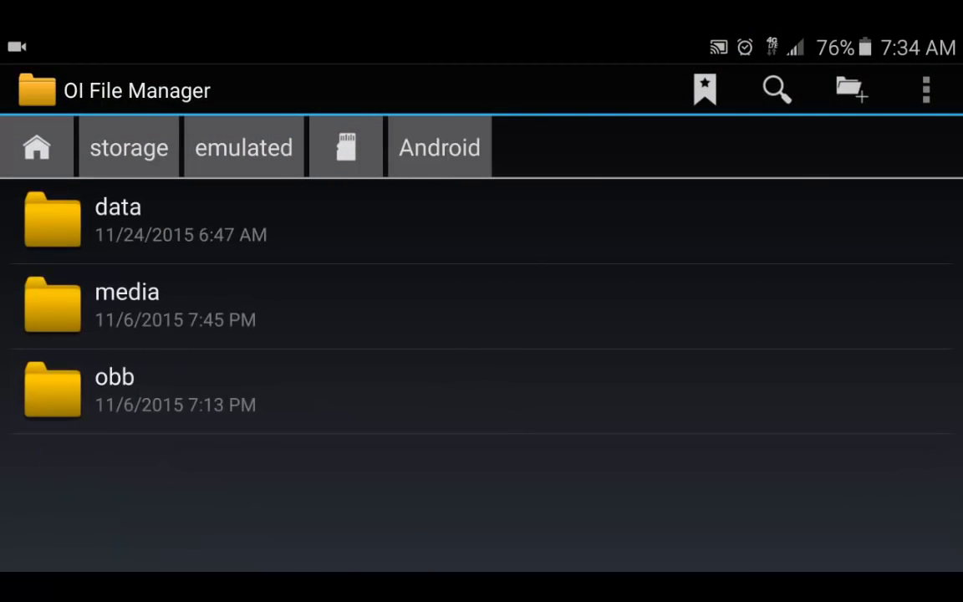
left_click(117, 218)
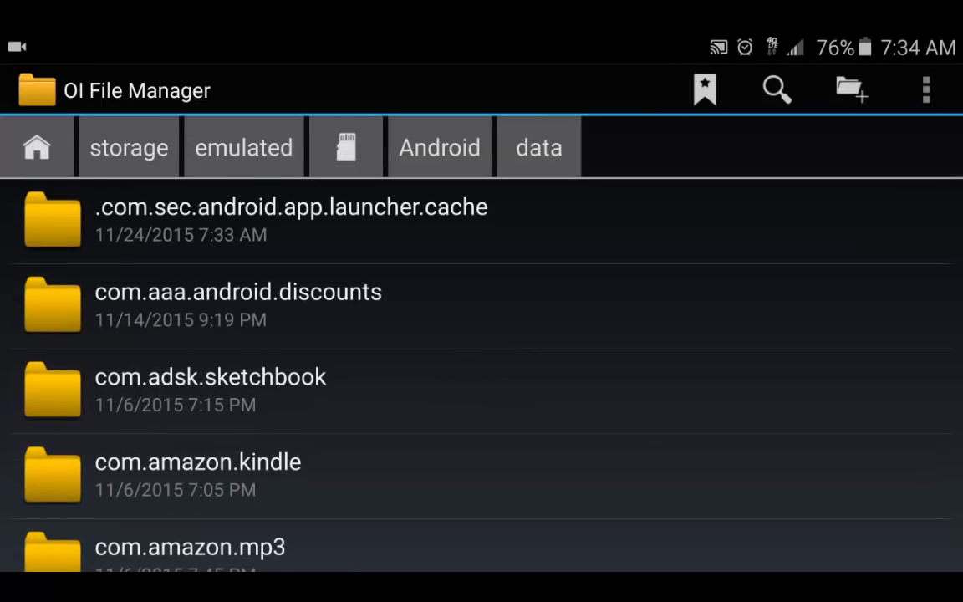
scroll(481, 376, "down", 15)
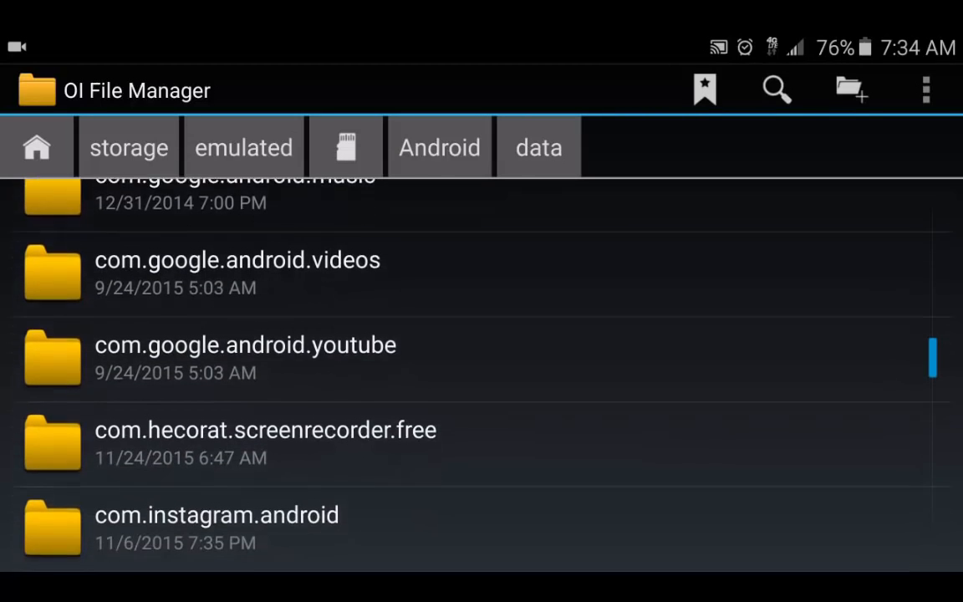
scroll(482, 376, "down", 10)
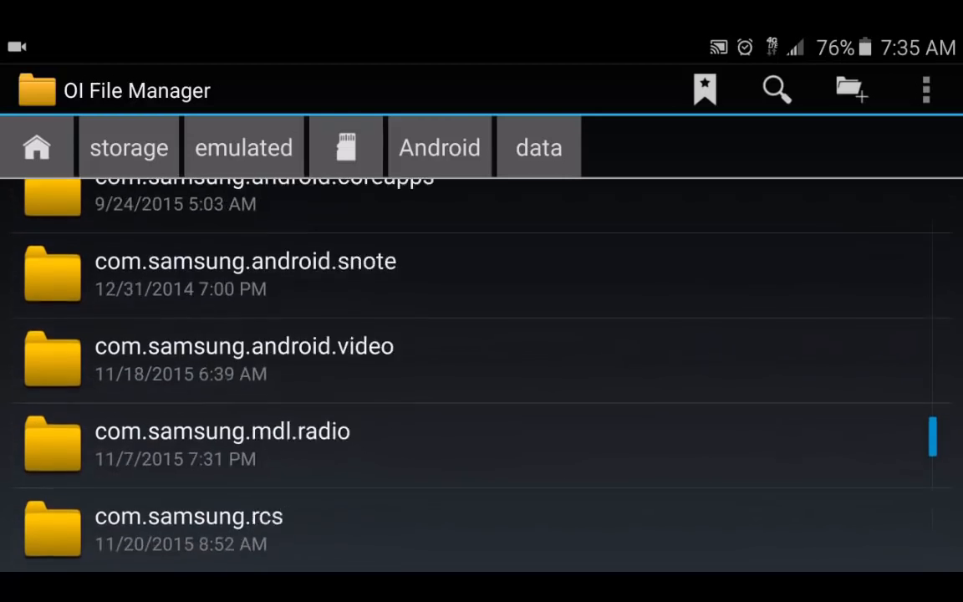
scroll(481, 376, "down", 4)
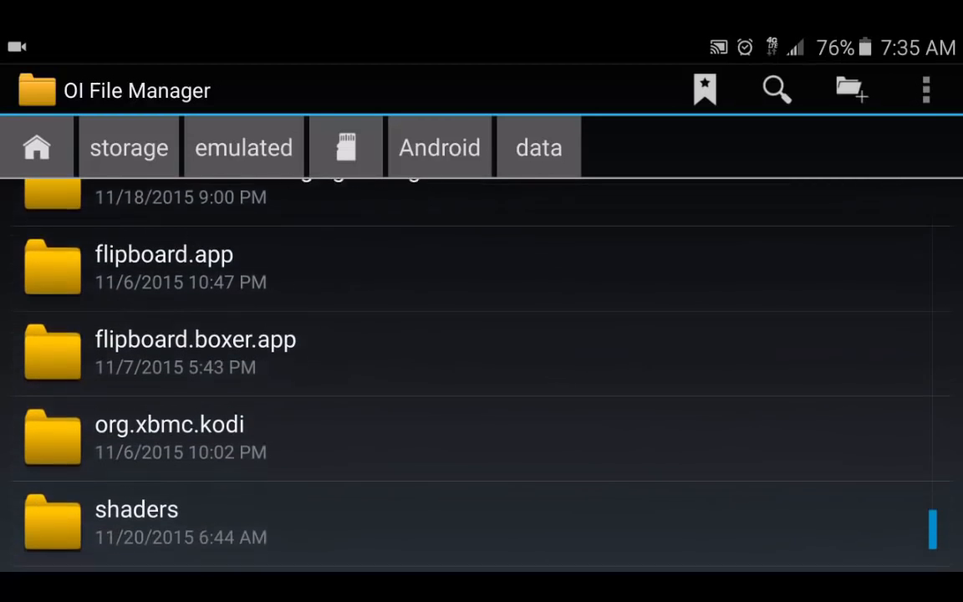
left_click(251, 415)
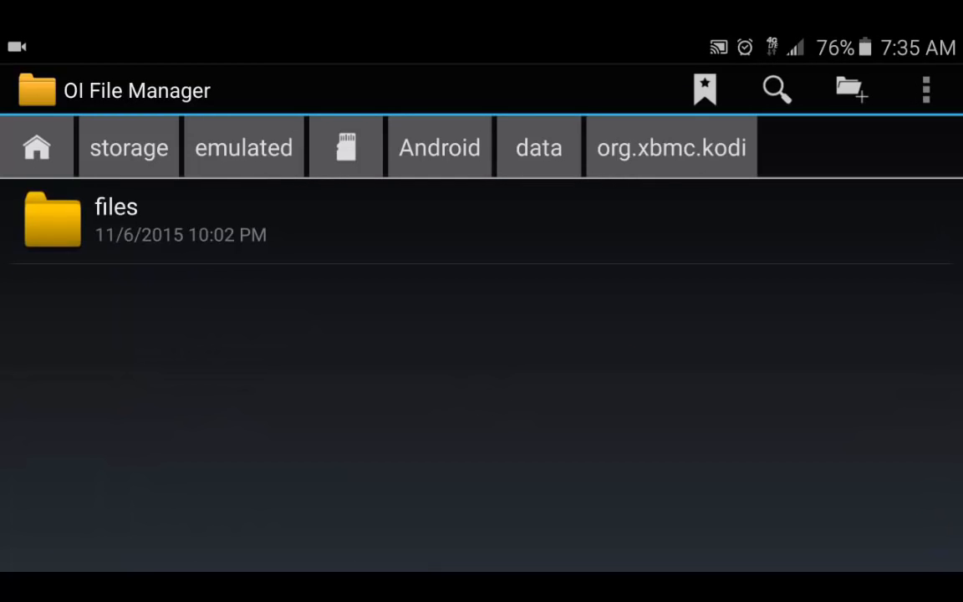
Continue into files/.kodi/userdata/addon_data and scroll to pvr.stalker.nfps.
left_click(117, 219)
left_click(117, 215)
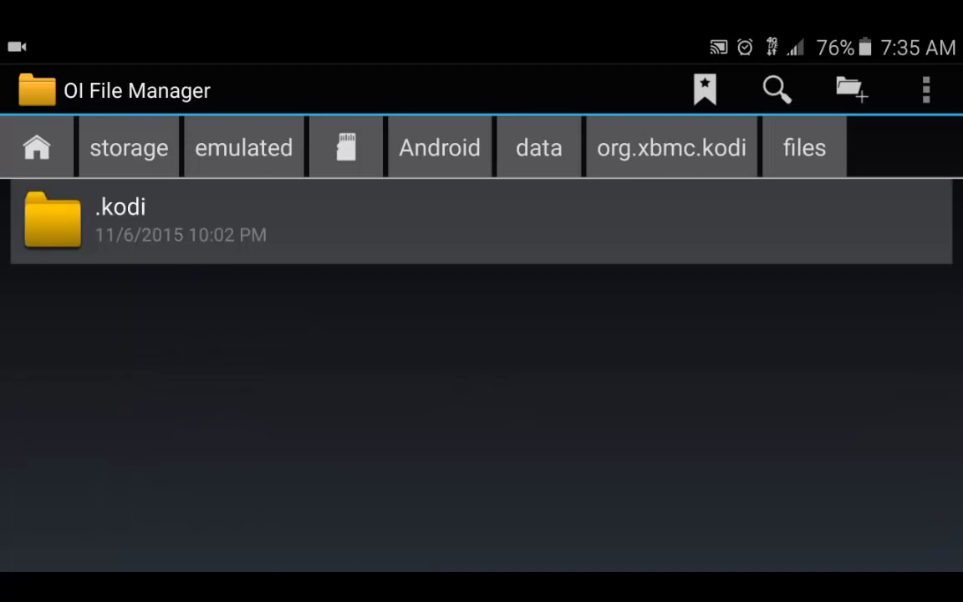
scroll(482, 376, "down", 2)
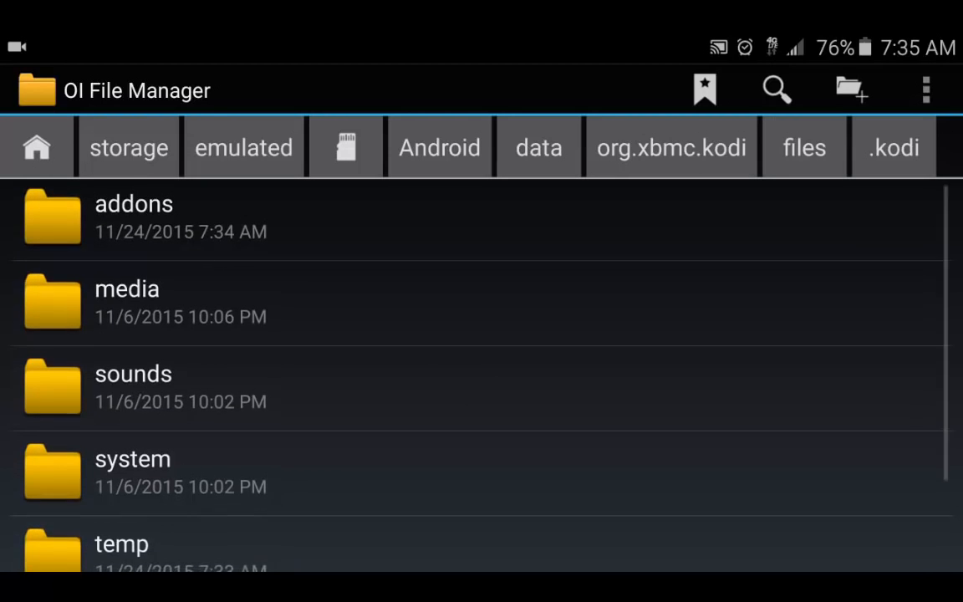
left_click(141, 526)
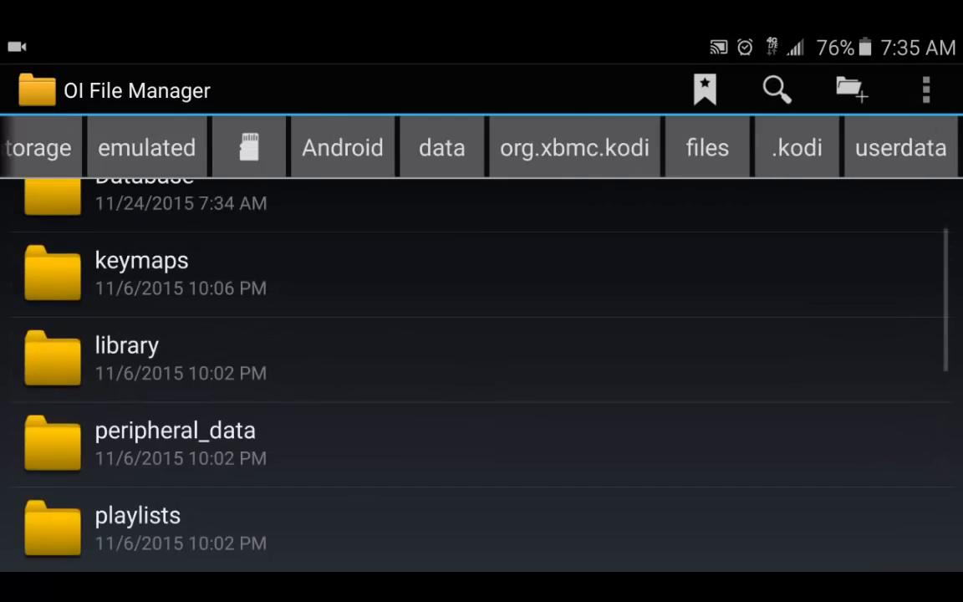
scroll(481, 376, "up", 1)
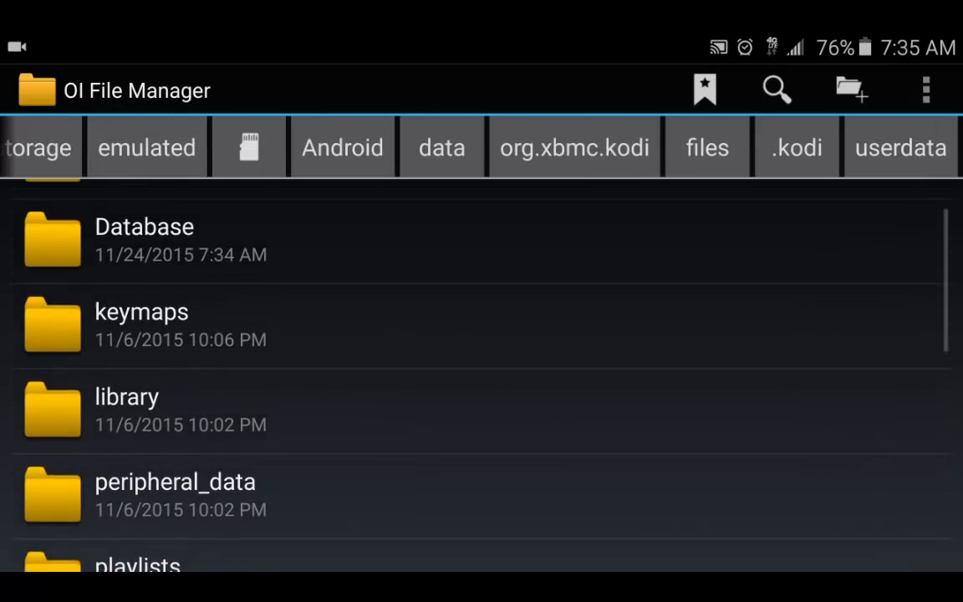
scroll(481, 376, "down", 1)
scroll(482, 376, "up", 1)
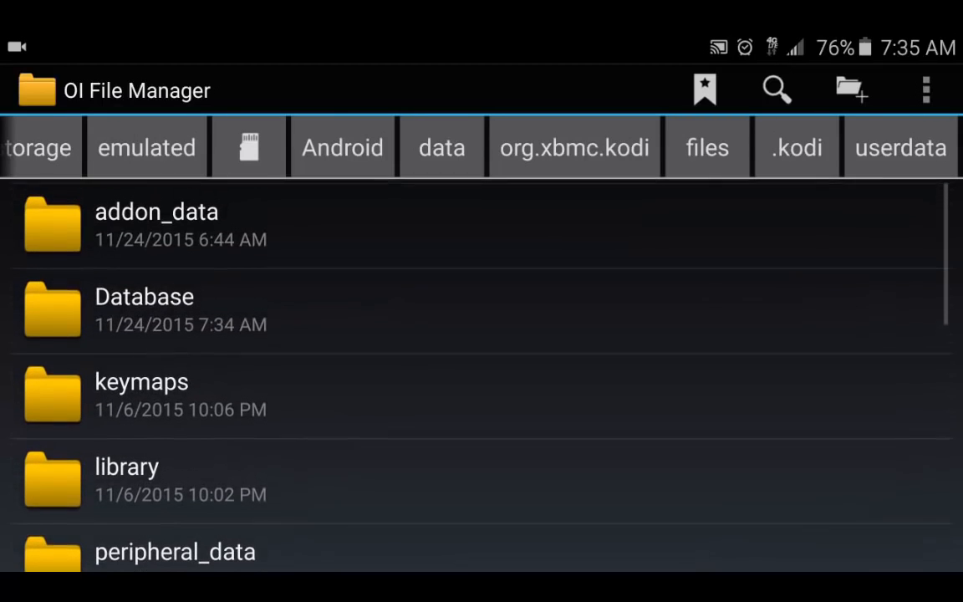
left_click(142, 209)
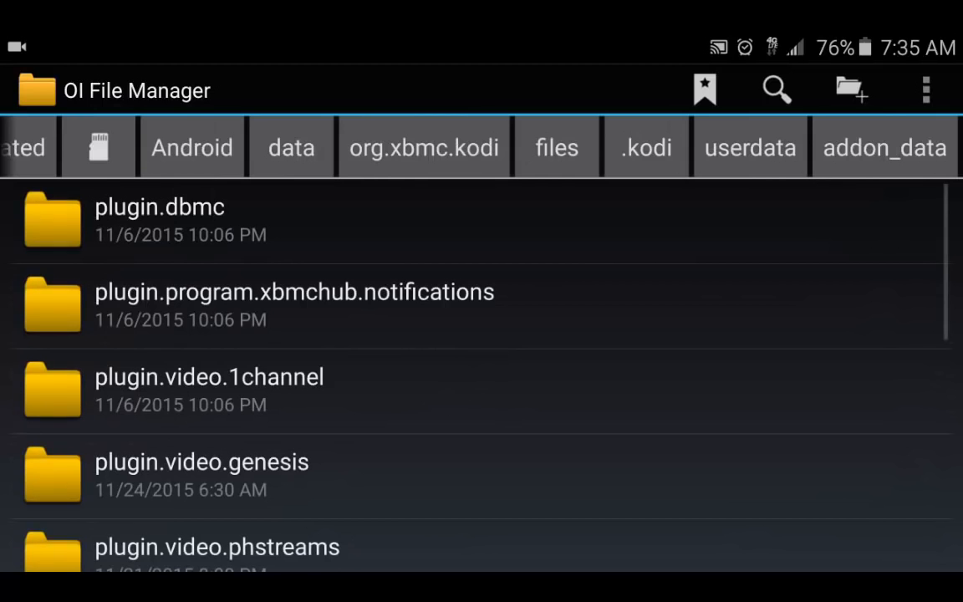
scroll(481, 376, "down", 2)
scroll(482, 376, "down", 2)
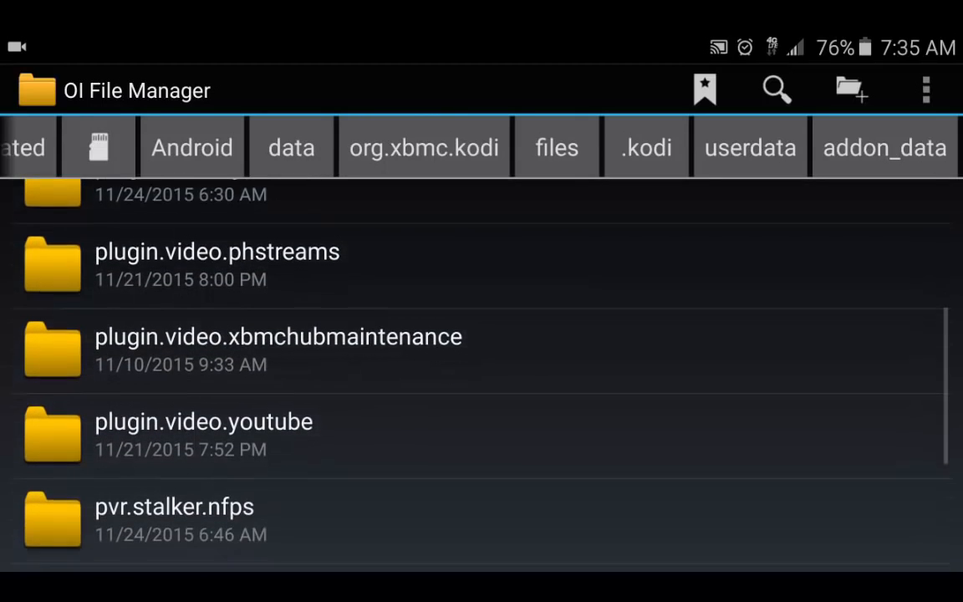
scroll(481, 376, "down", 2)
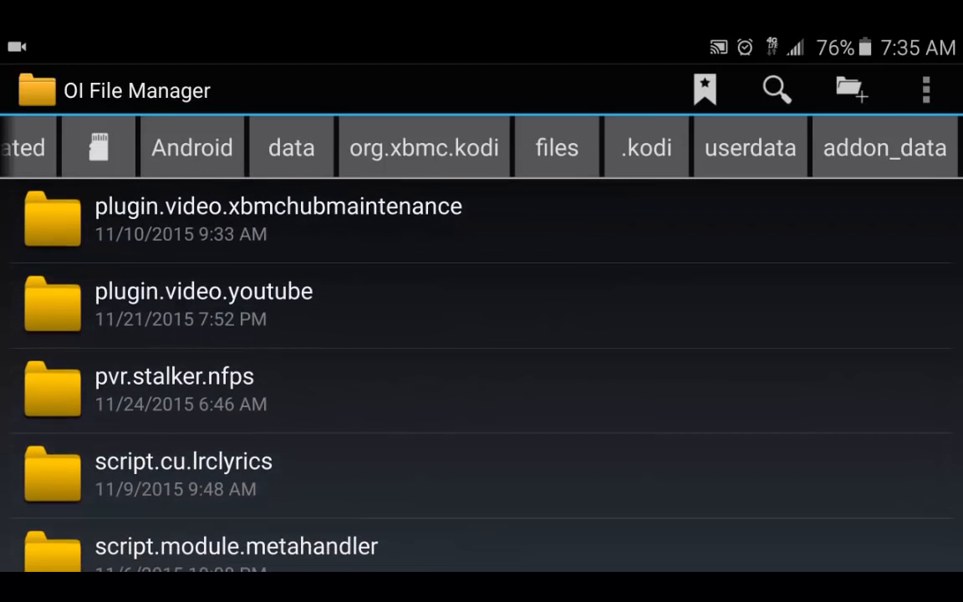
Delete the pvr.stalker.nfps folder and back out to the storage root.
left_click(174, 389)
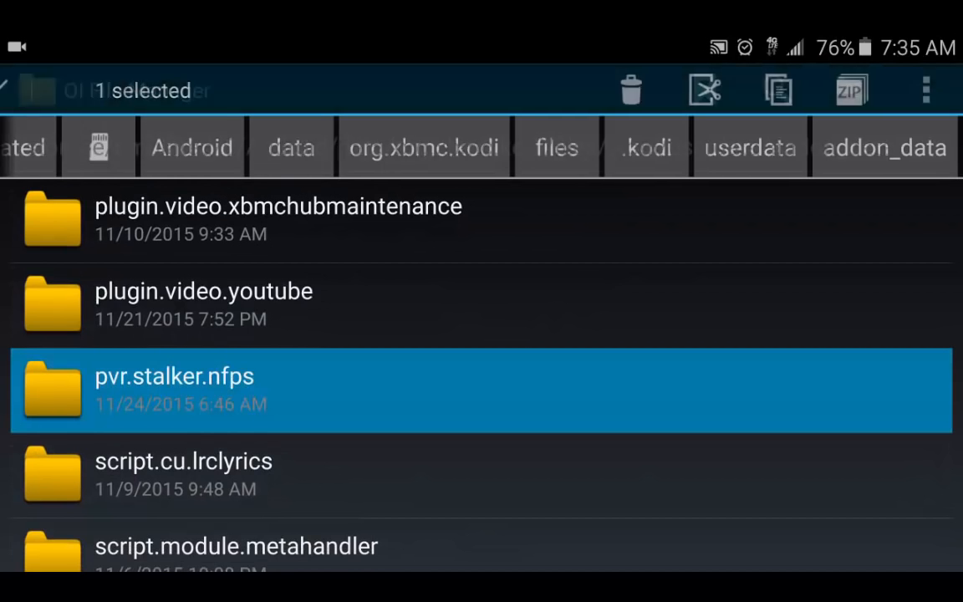
left_click(631, 91)
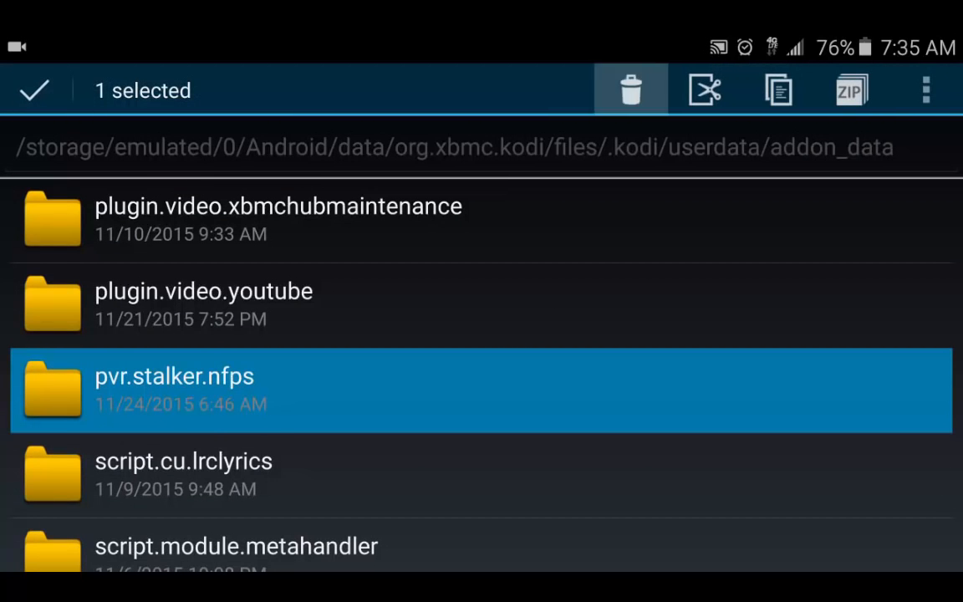
left_click(639, 361)
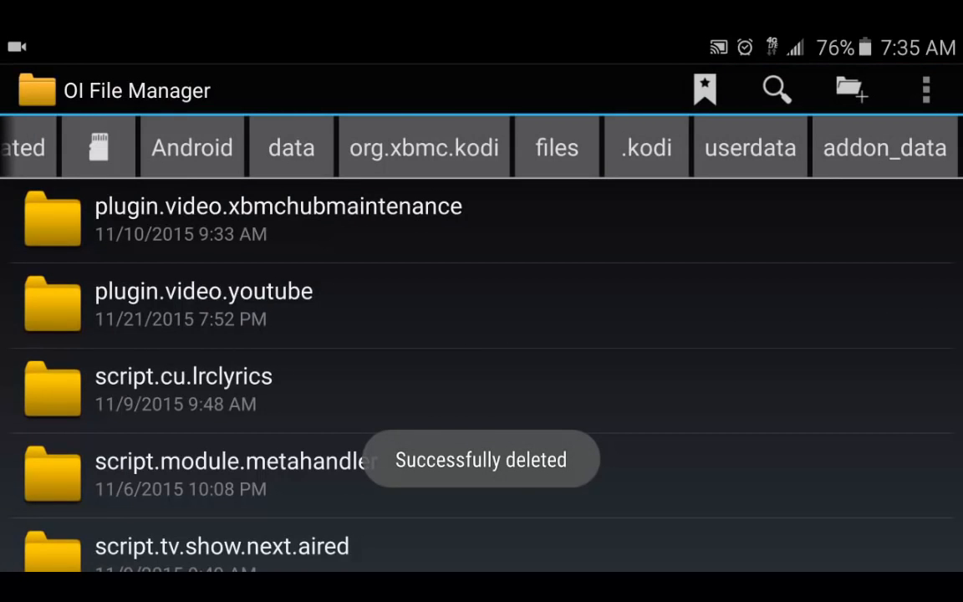
key("Escape")
key("Escape")
key("Escape")
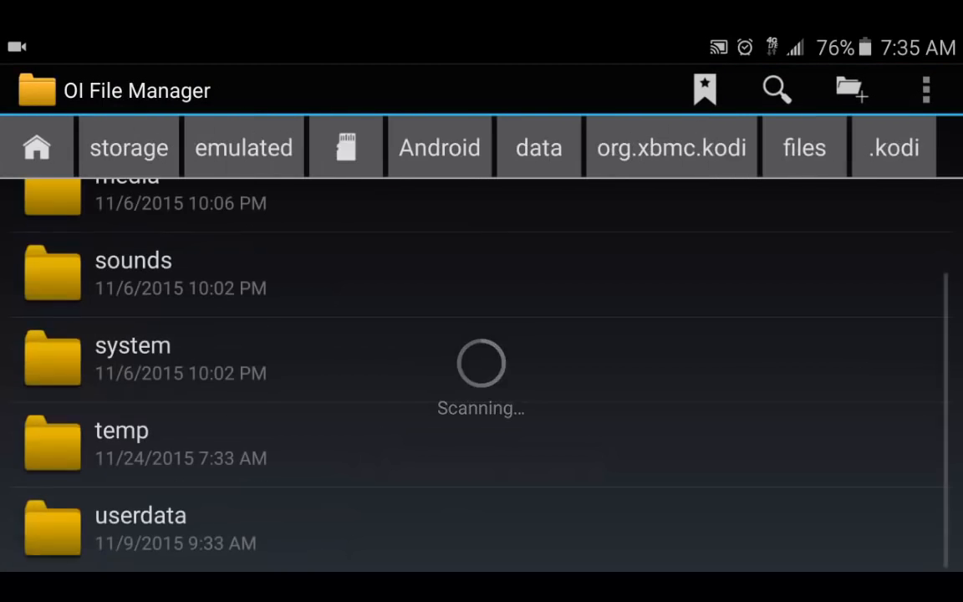
key("Escape")
key("Escape")
key("Escape")
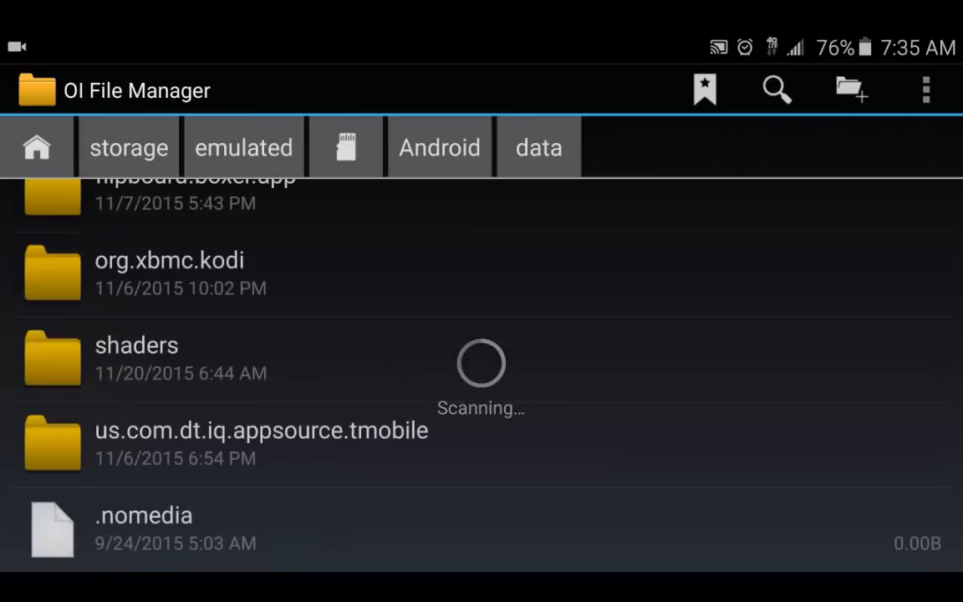
key("Escape")
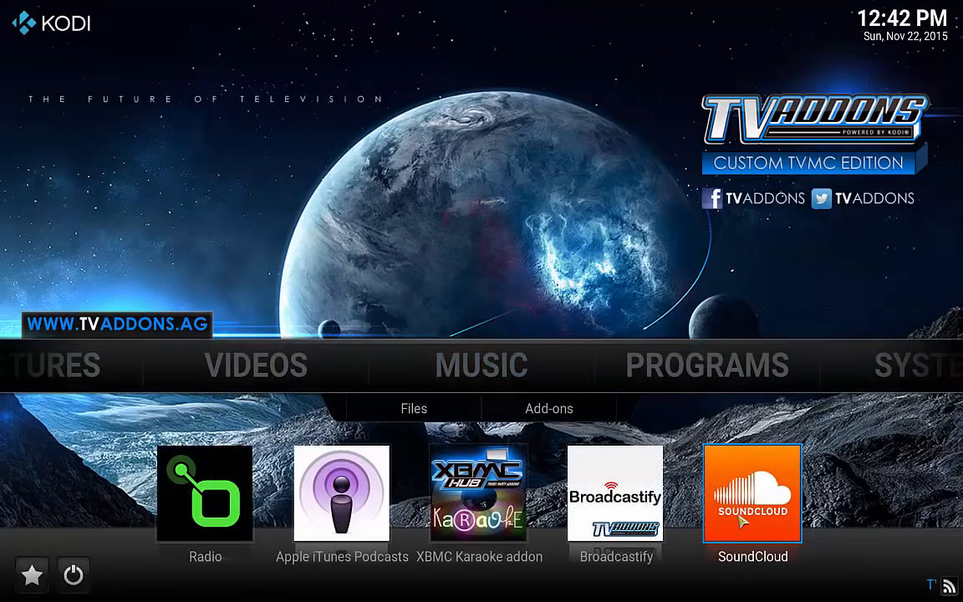
Open Stalker Client's add-on info via Settings > Add-ons > My add-ons > PVR clients.
mouse_move(910, 365)
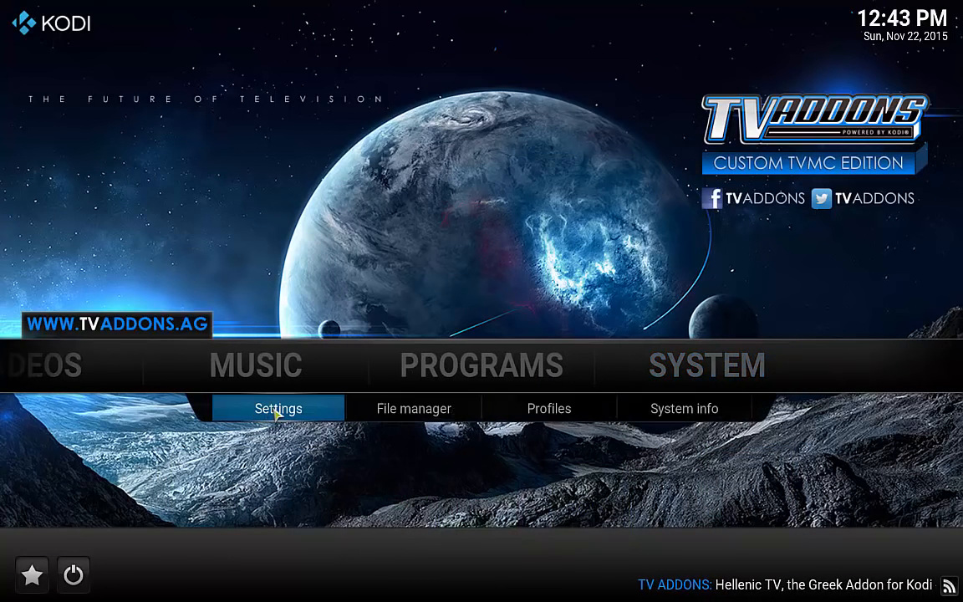
left_click(276, 416)
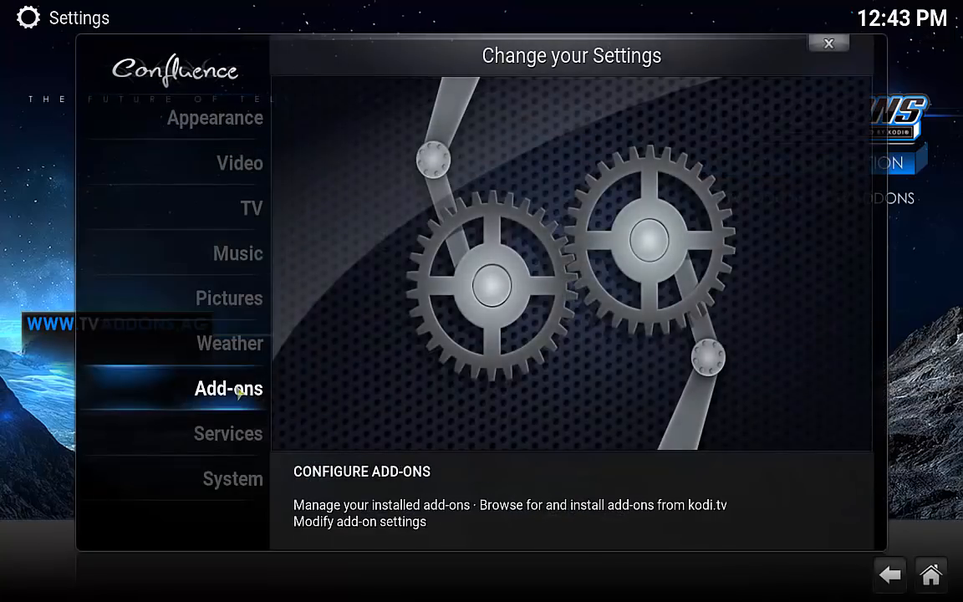
left_click(237, 393)
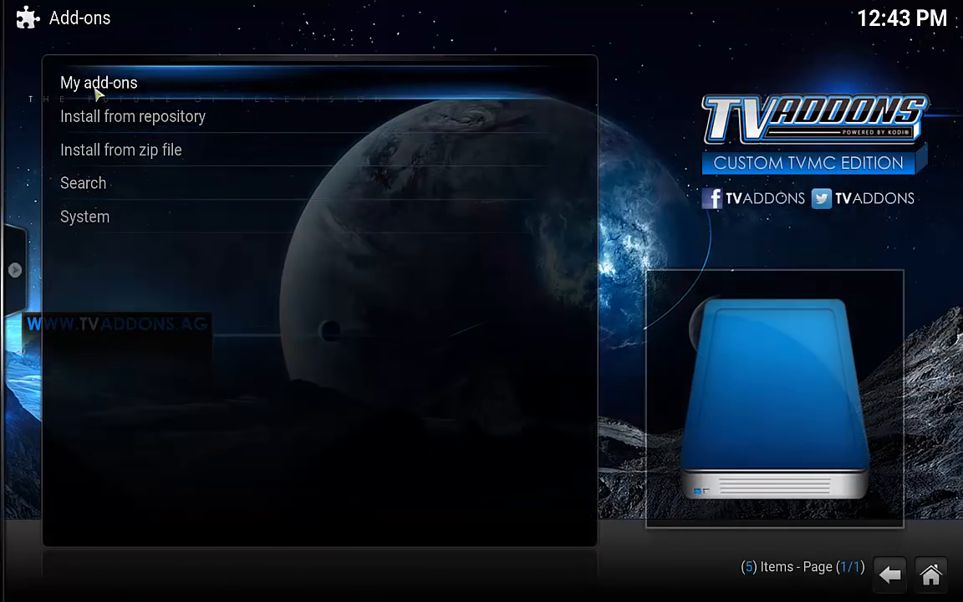
left_click(98, 87)
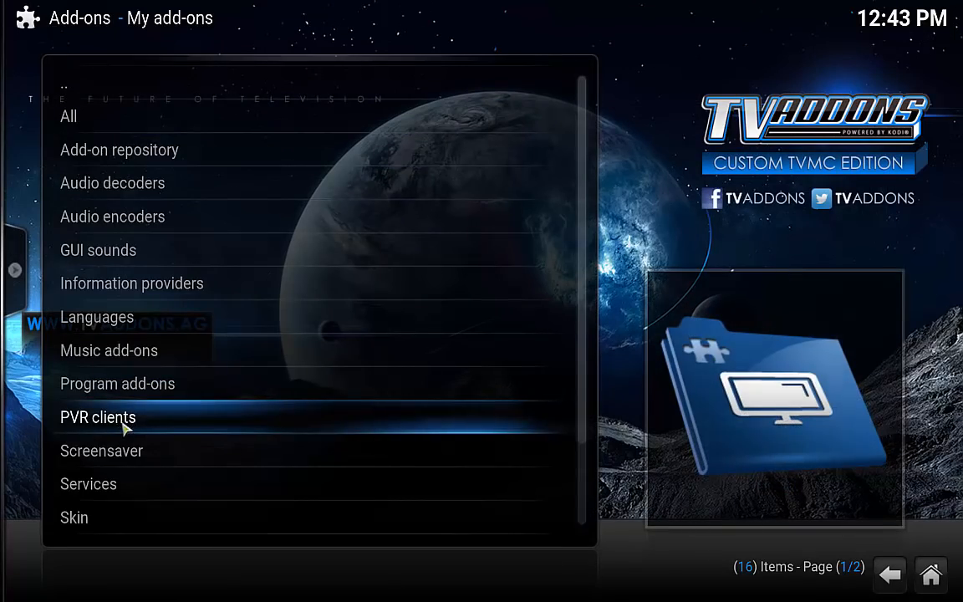
left_click(119, 425)
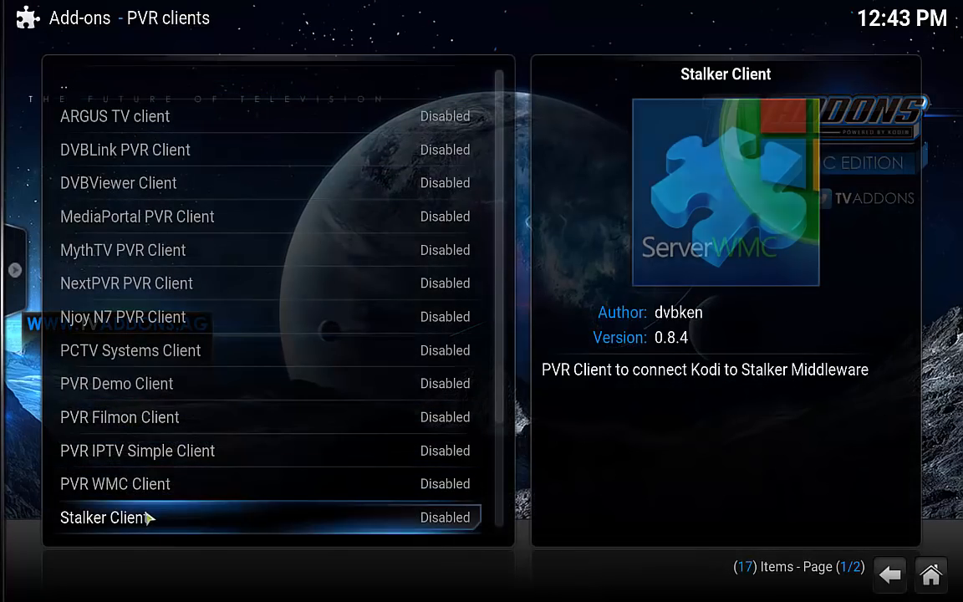
left_click(209, 525)
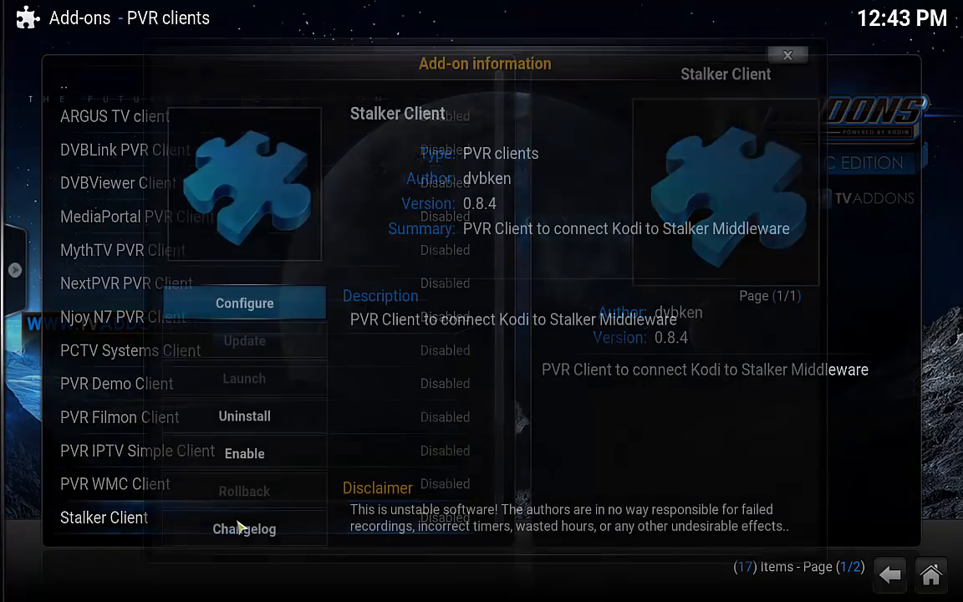
left_click(267, 306)
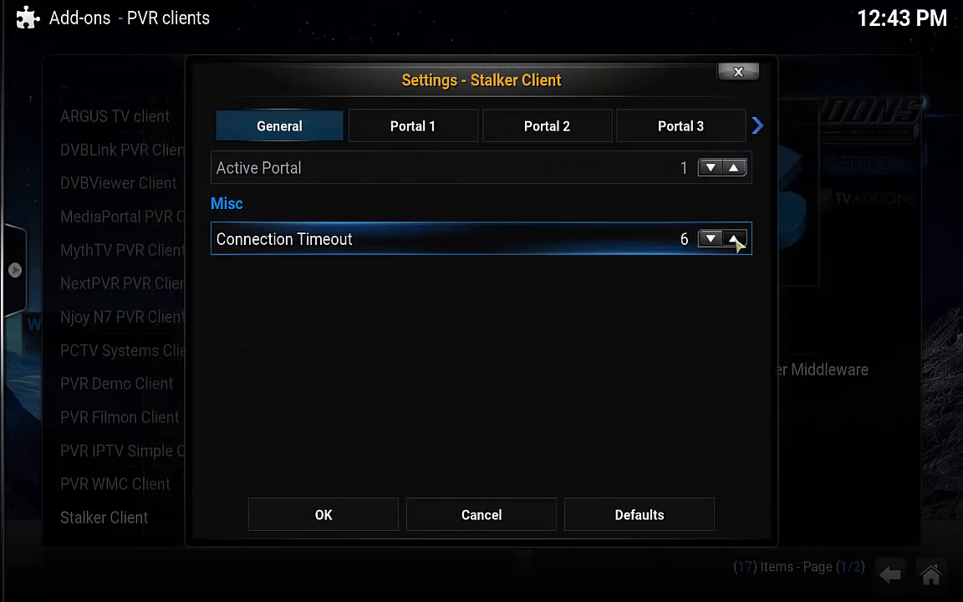
Set the Stalker Client Connection Timeout to 15.
left_click(709, 240)
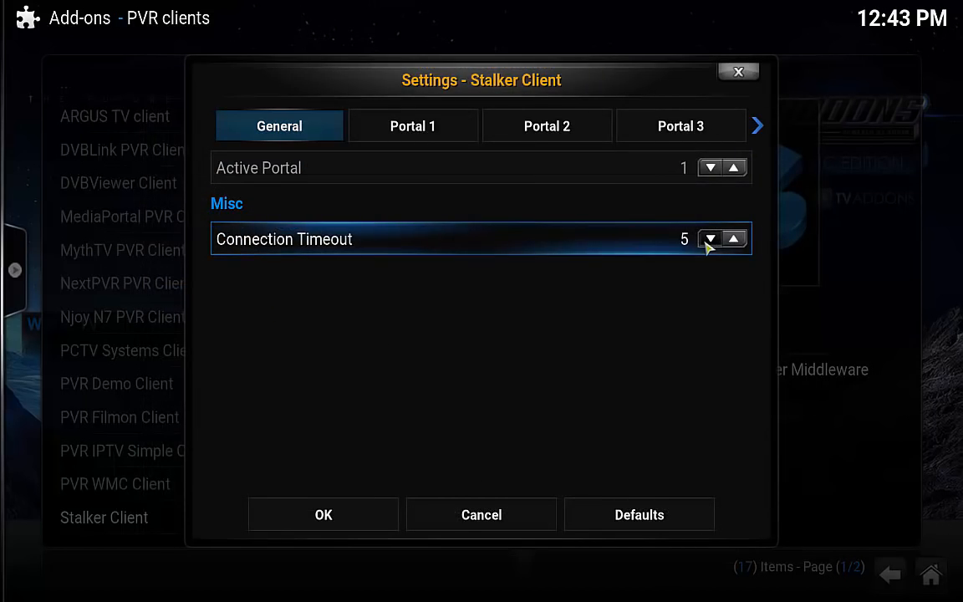
left_click(709, 240)
left_click(709, 240)
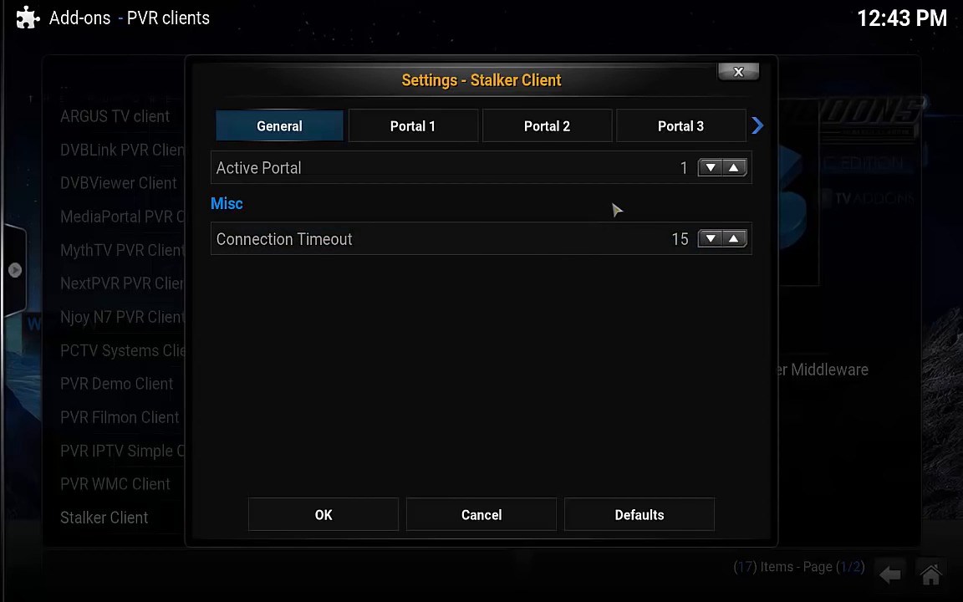
Edit the Portal 1 MAC Address, erasing its trailing characters.
left_click(389, 137)
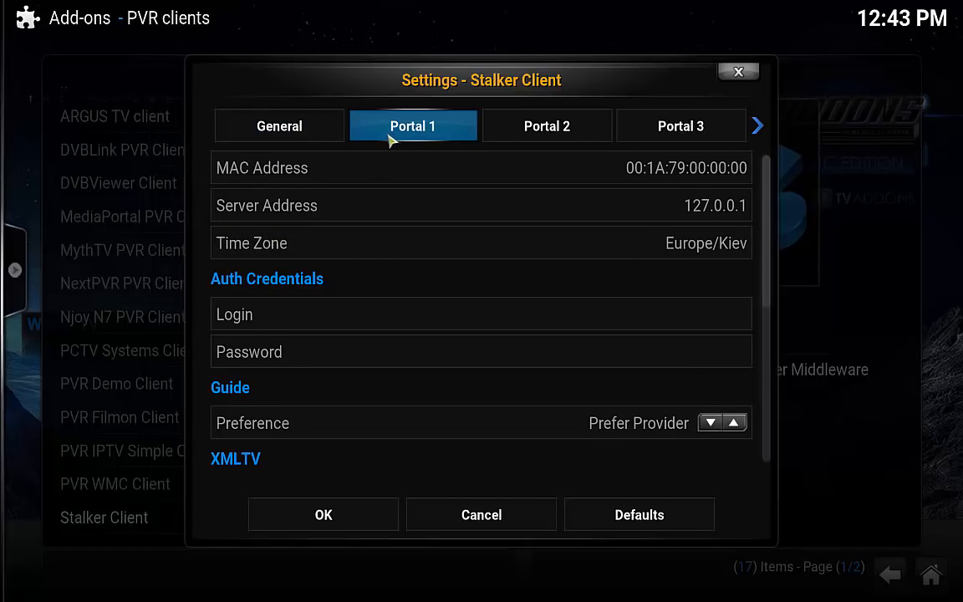
left_click(592, 178)
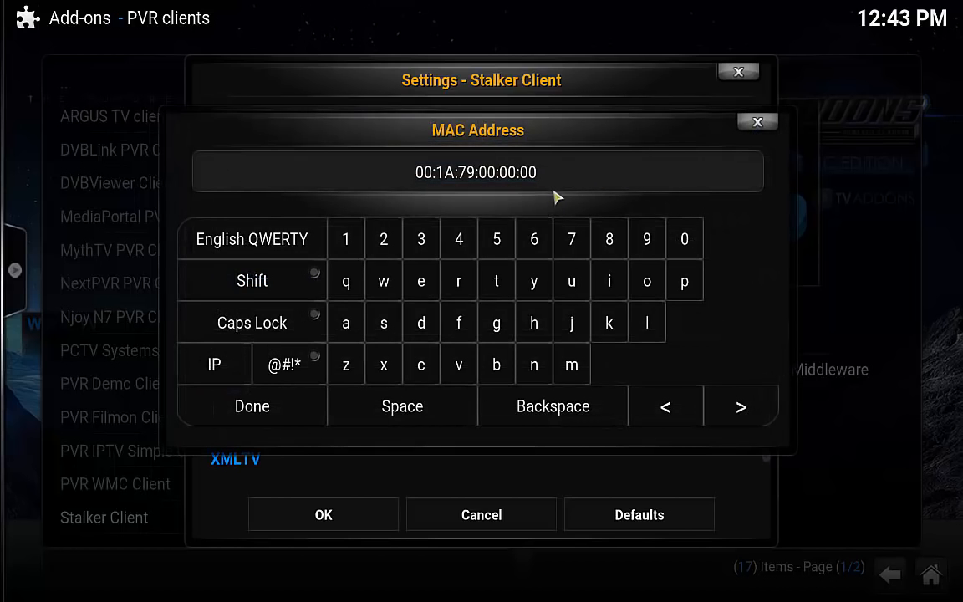
key("BackSpace")
key("BackSpace")
key("BackSpace")
key("BackSpace")
key("BackSpace")
key("BackSpace")
key("BackSpace")
key("BackSpace")
key("BackSpace")
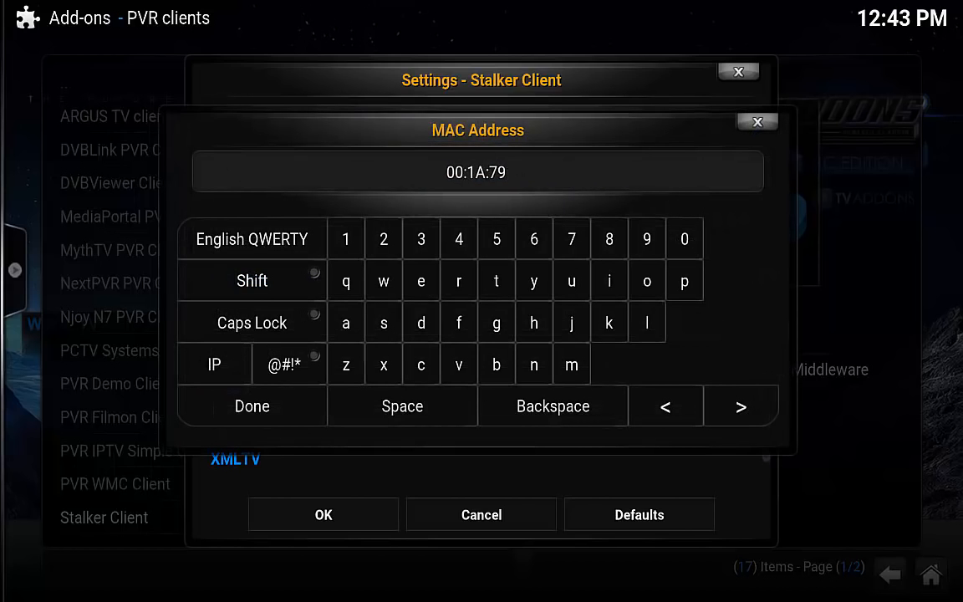
key("BackSpace")
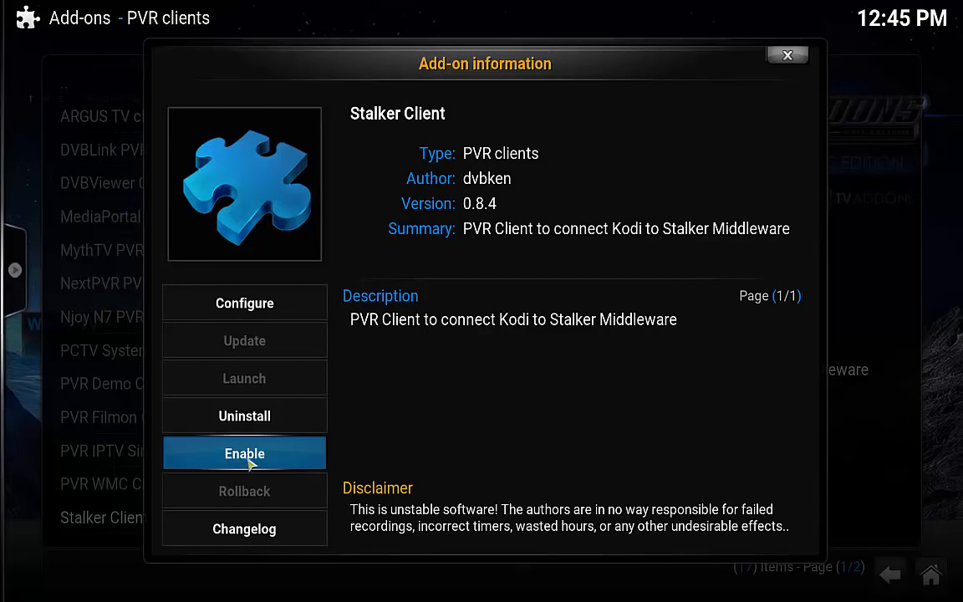
Re-enable the Stalker Client PVR add-on and back out to the main Settings categories.
left_click(246, 456)
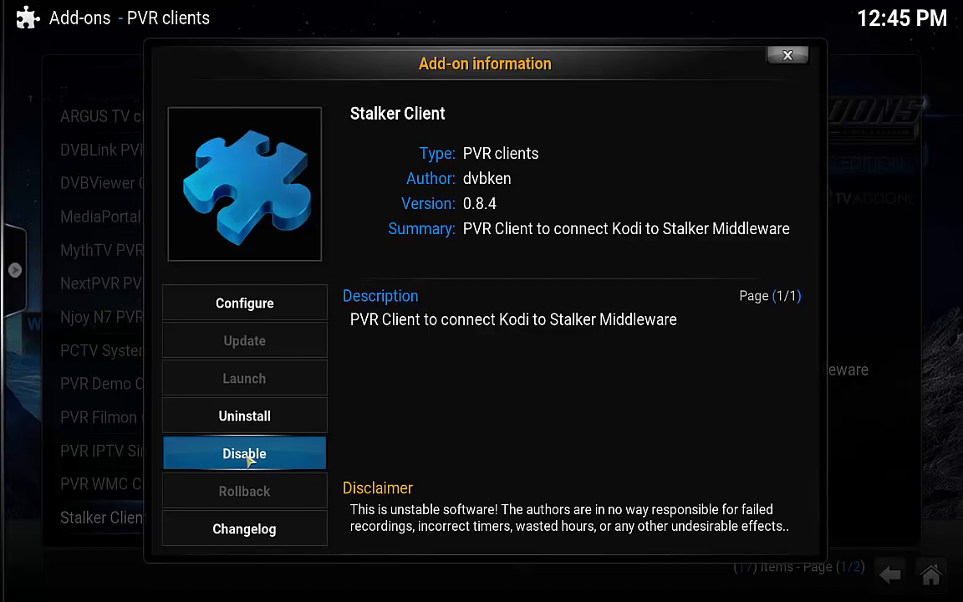
left_click(788, 58)
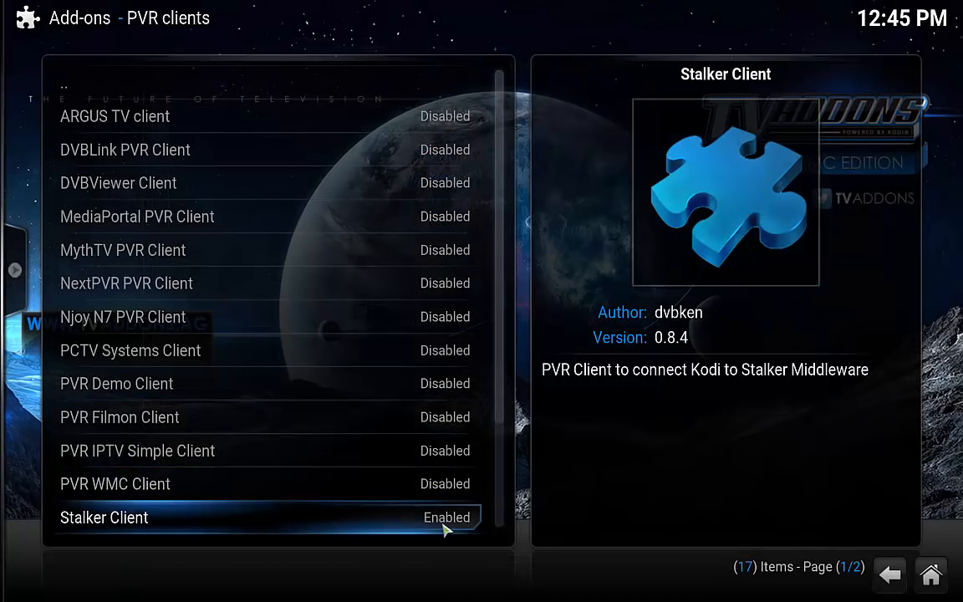
left_click(889, 575)
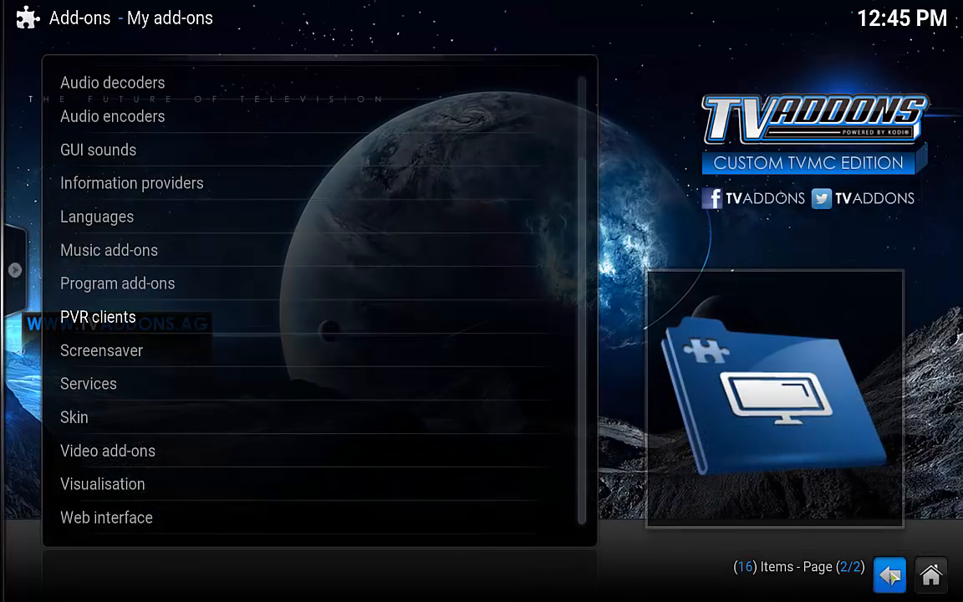
left_click(888, 574)
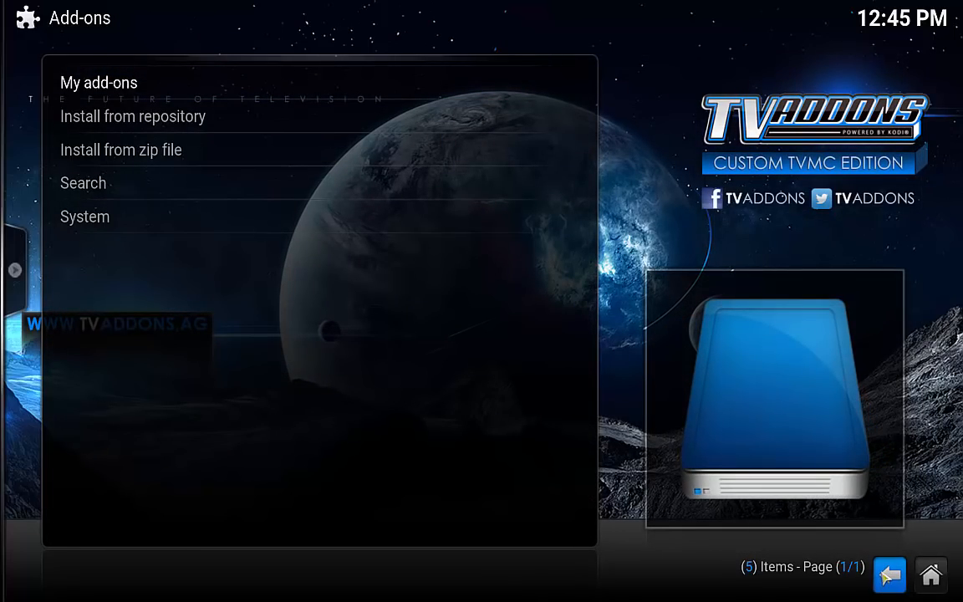
left_click(889, 575)
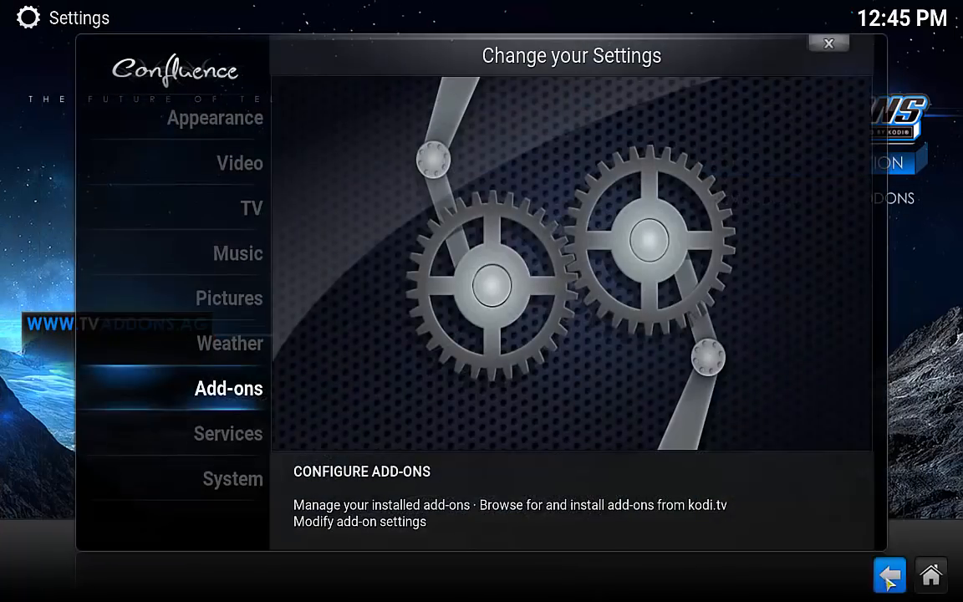
Enable Live TV under TV > General so the guide imports from the client, then close settings.
left_click(259, 216)
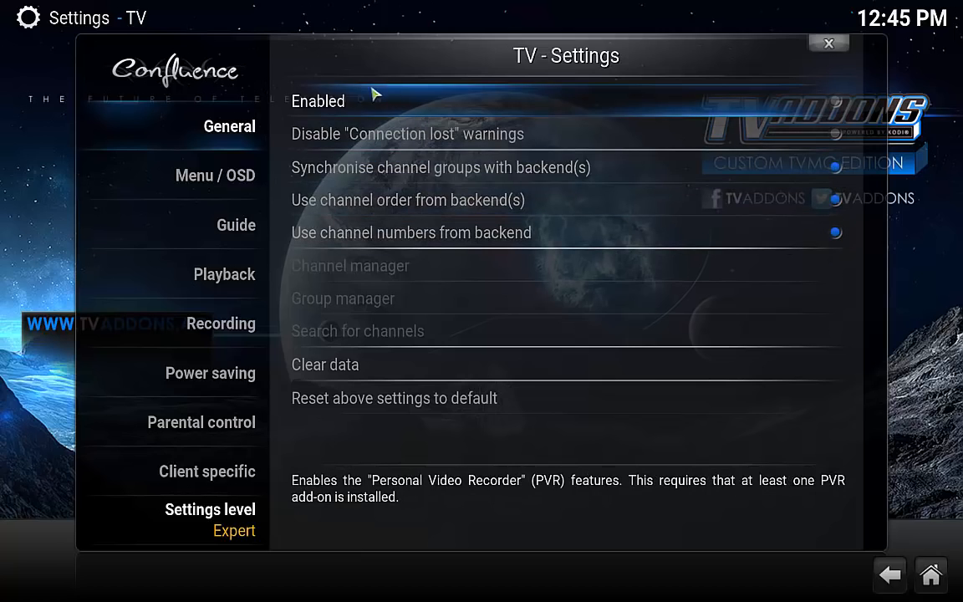
left_click(836, 103)
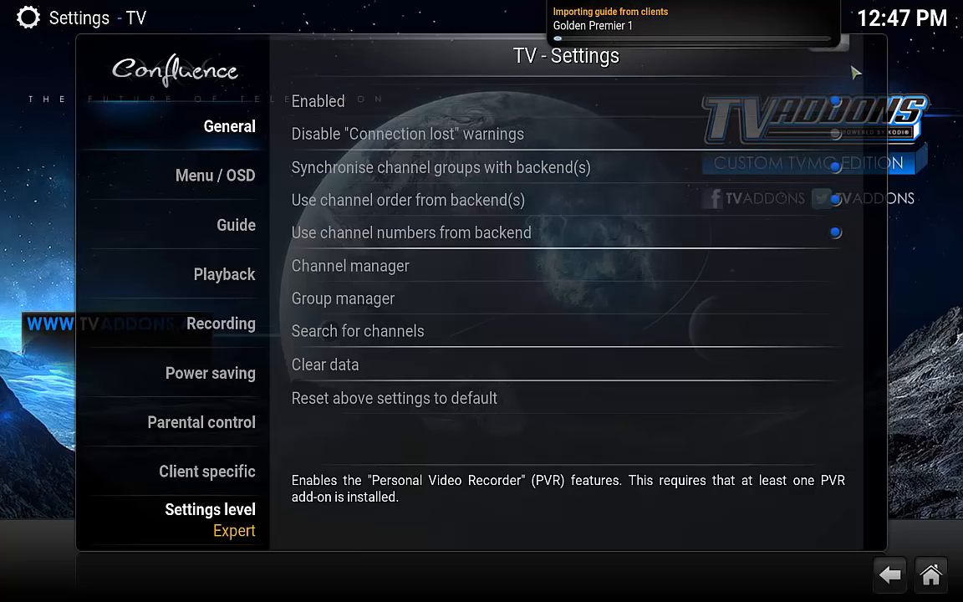
left_click(850, 53)
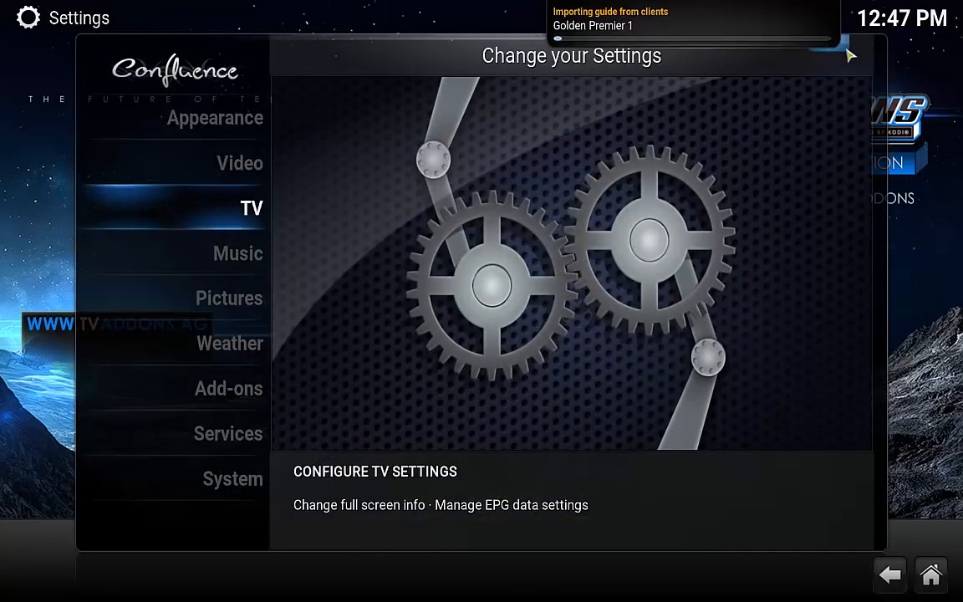
left_click(850, 53)
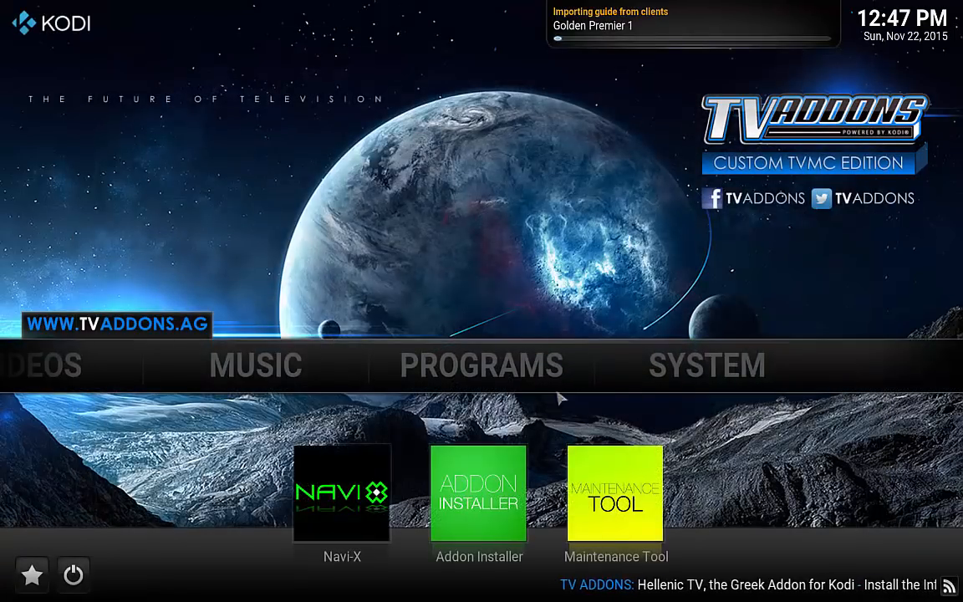
Browse the TV submenu on the Kodi home screen while the guide keeps importing.
mouse_move(8, 365)
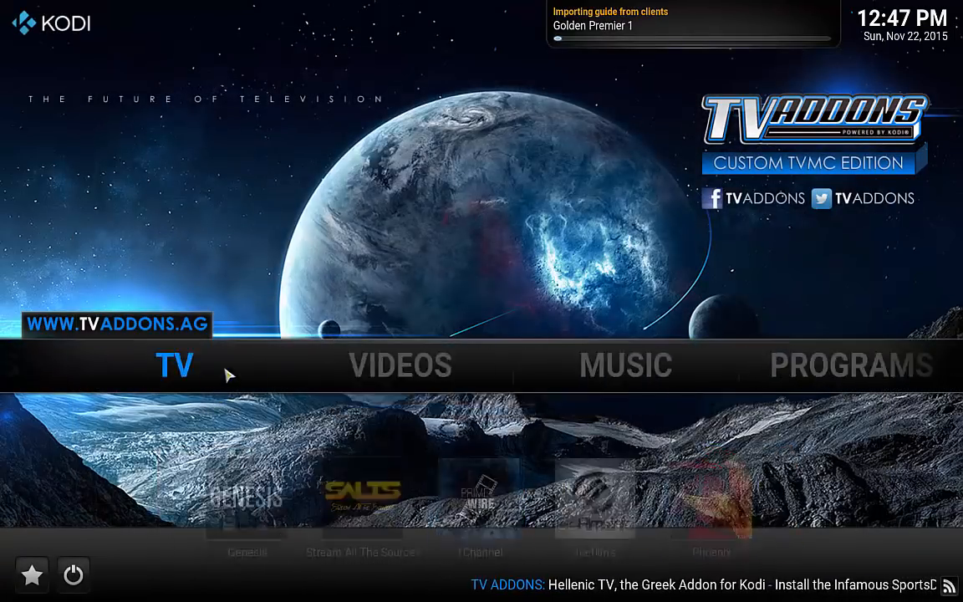
mouse_move(259, 371)
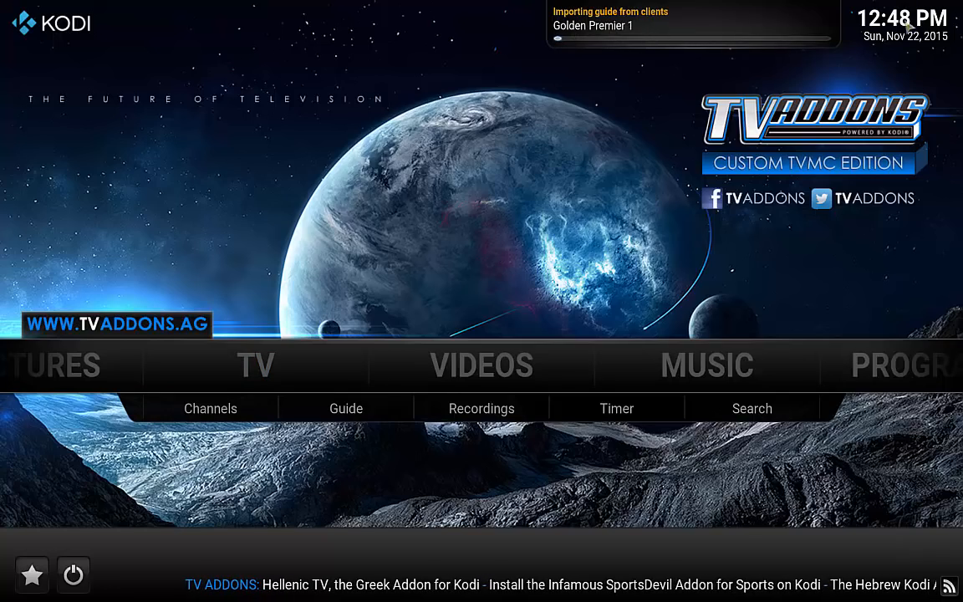
mouse_move(387, 359)
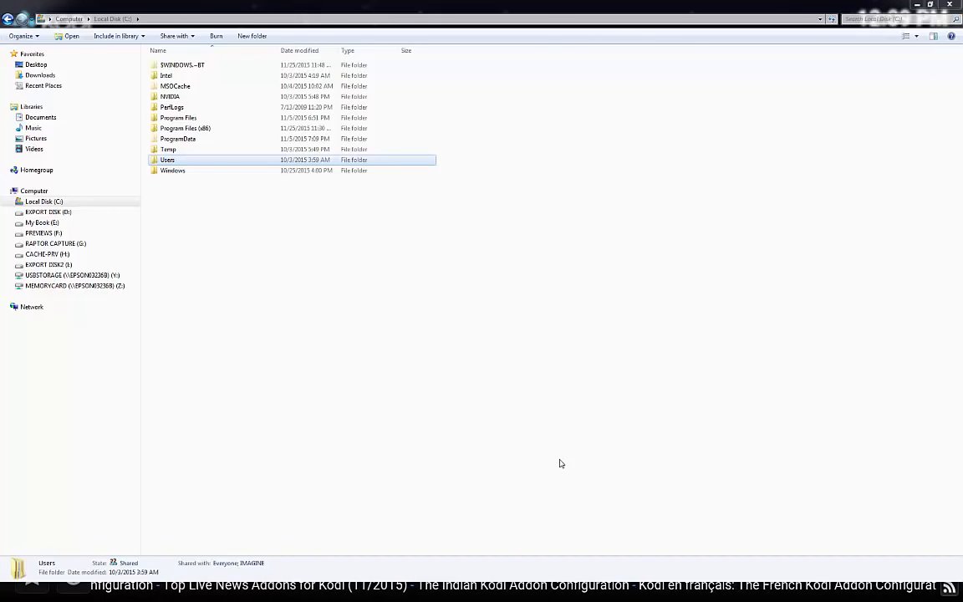
Browse to Users > profile > AppData > Roaming > Kodi > userdata in Explorer, then close Explorer.
double_click(165, 161)
double_click(172, 75)
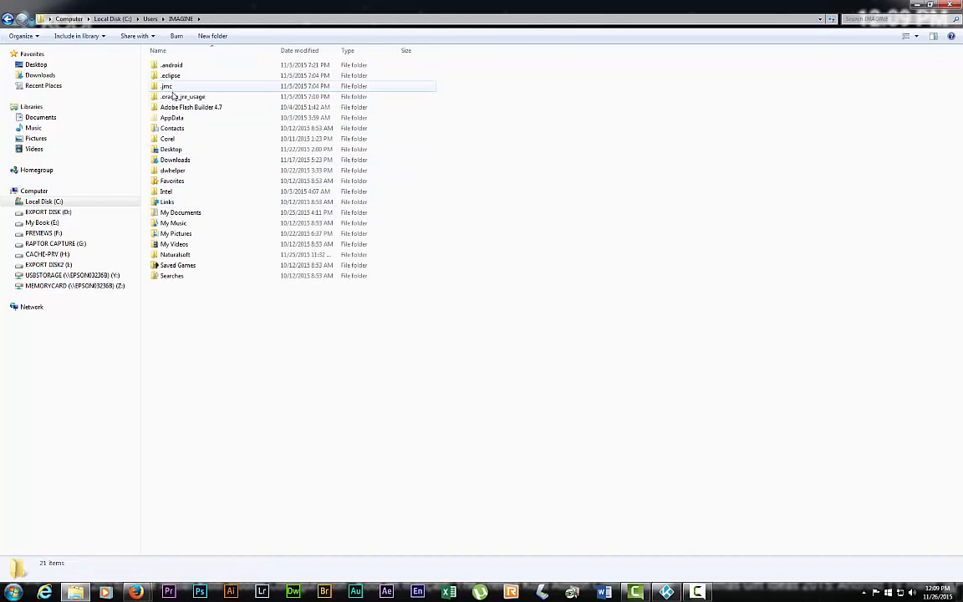
double_click(174, 122)
double_click(173, 86)
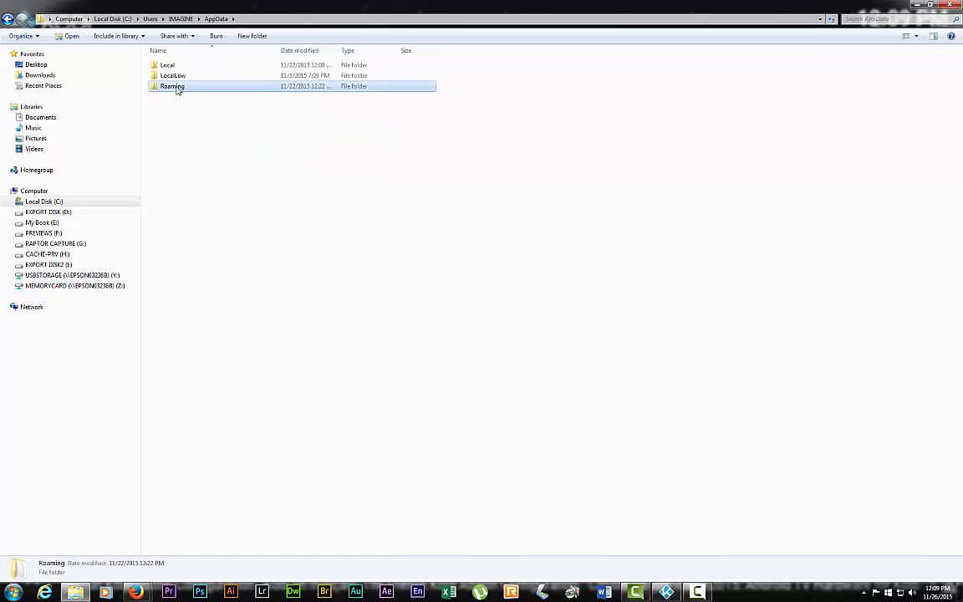
double_click(166, 139)
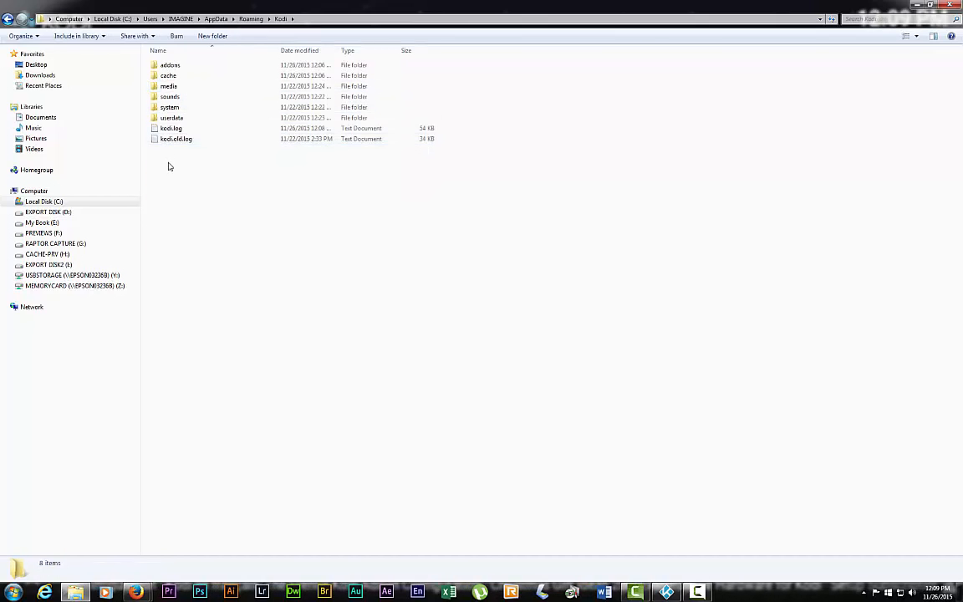
double_click(172, 118)
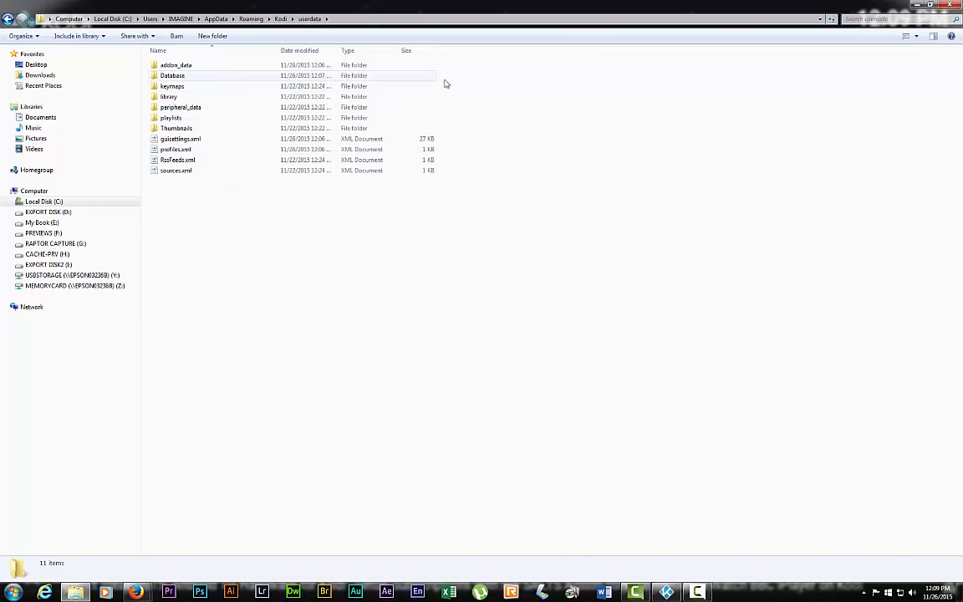
left_click(950, 7)
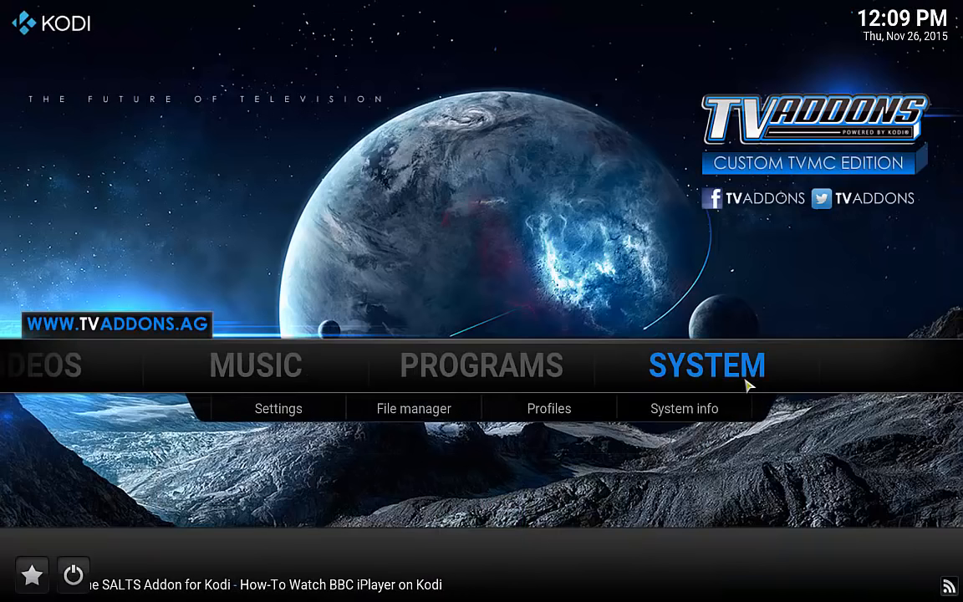
Run Verify Advanced Settings in the Maintenance Tool's System Tweaks, confirming none exist yet.
mouse_move(548, 383)
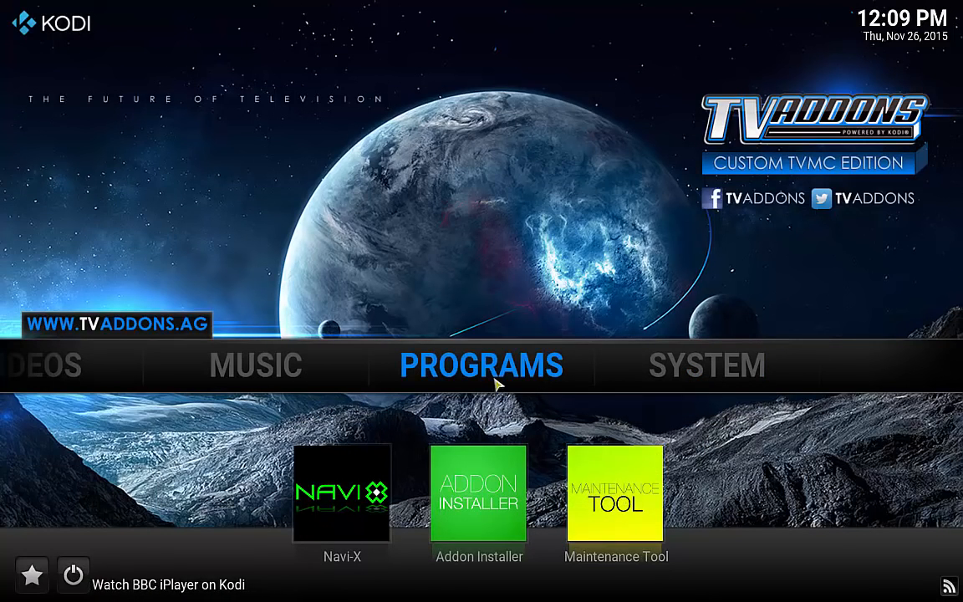
left_click(623, 498)
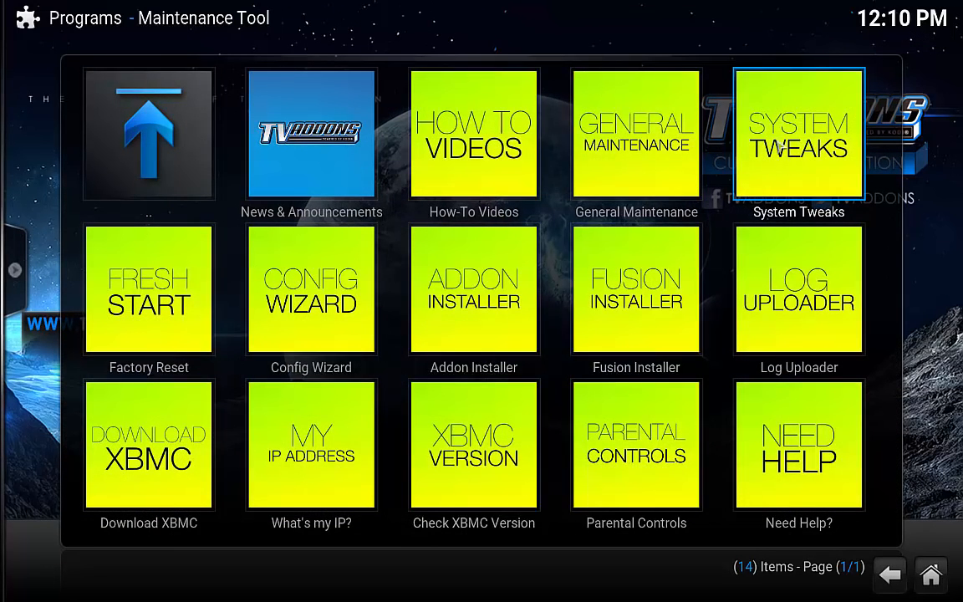
left_click(809, 149)
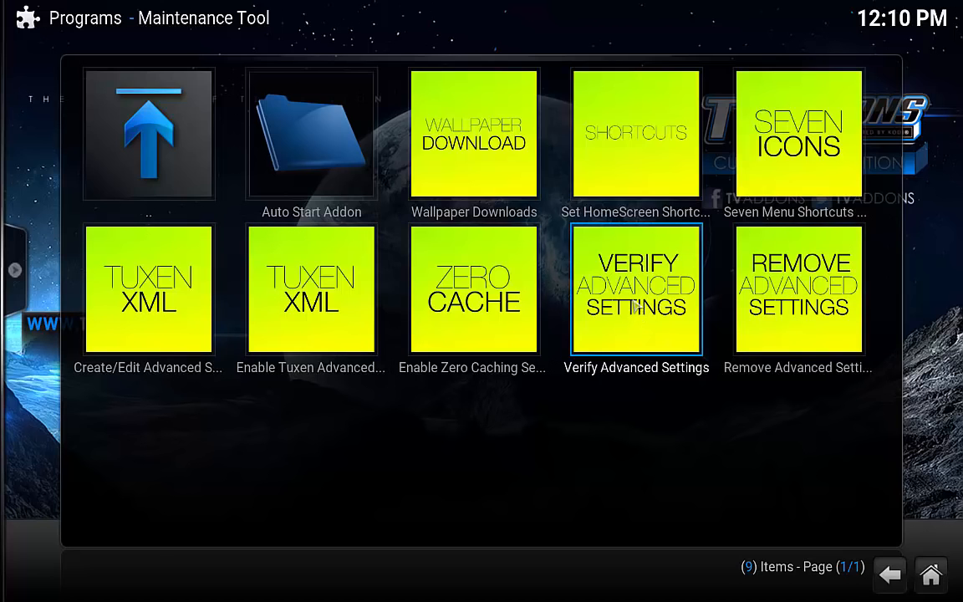
left_click(636, 308)
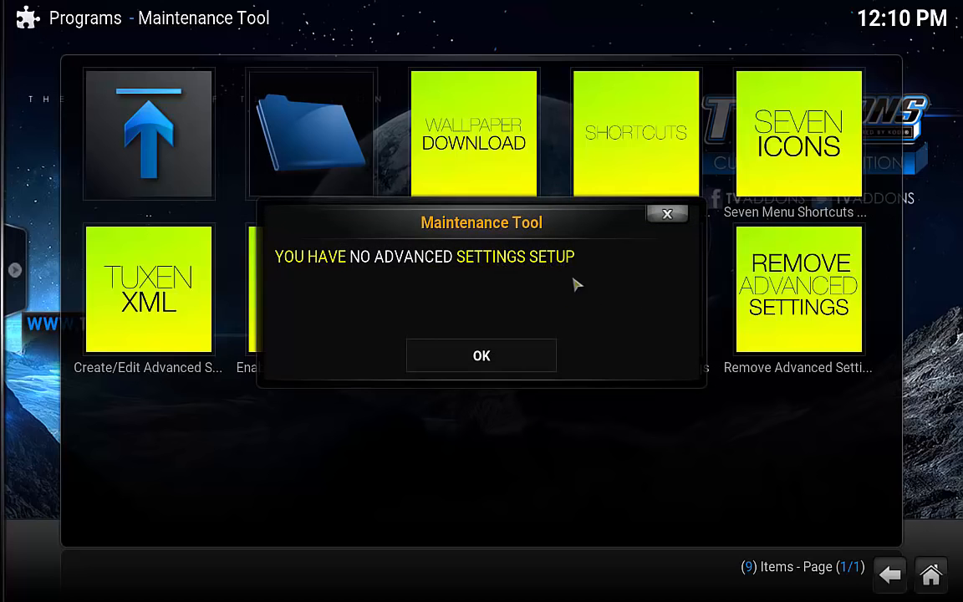
left_click(527, 347)
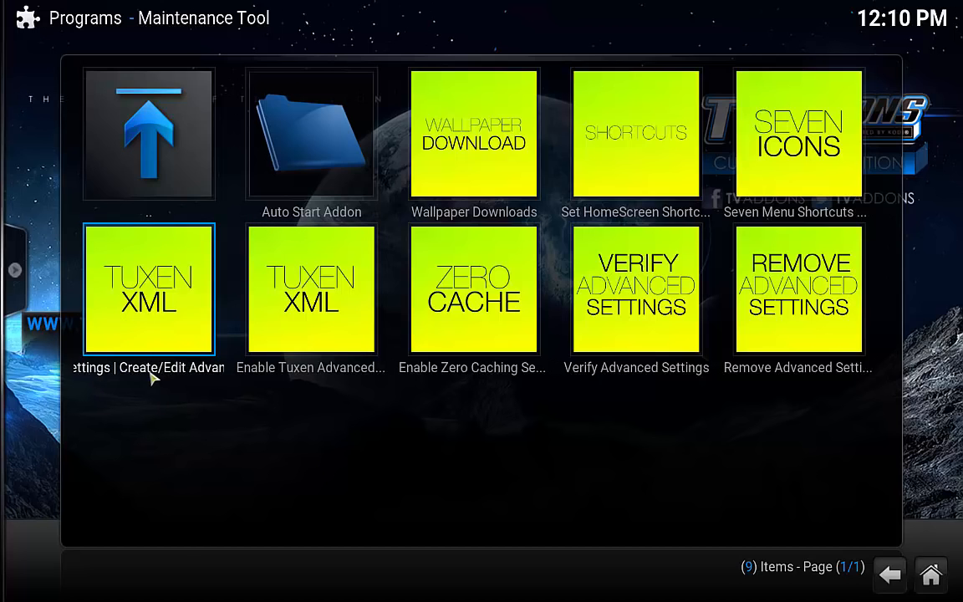
Open the Tuxen XML settings editor at Audio/video playback settings > PVR.
left_click(134, 260)
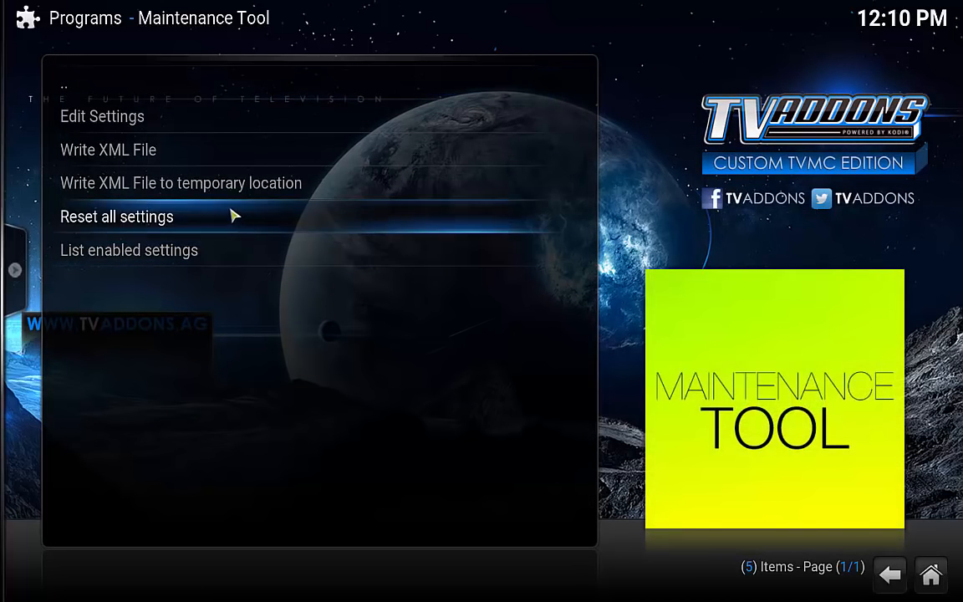
left_click(120, 125)
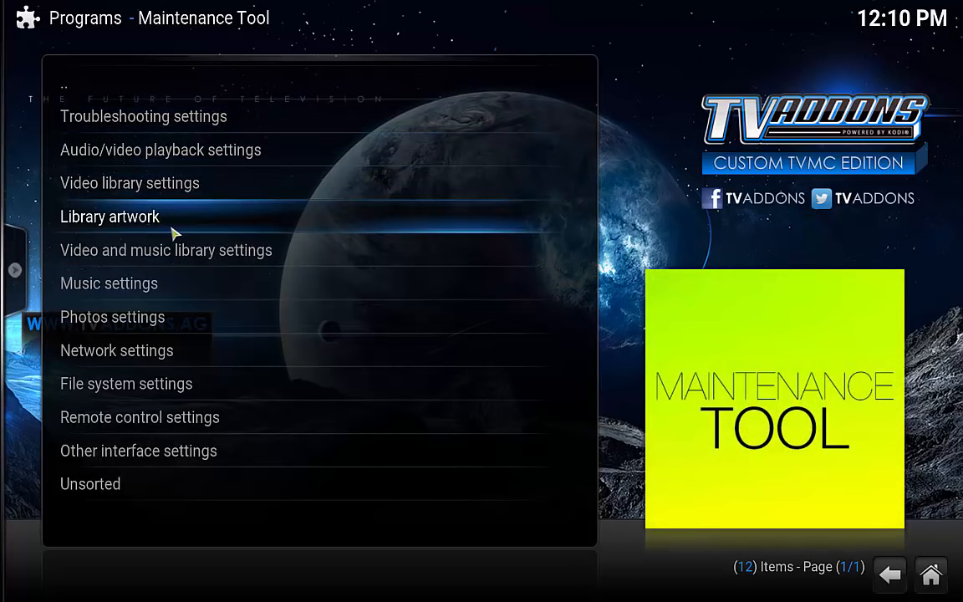
left_click(198, 152)
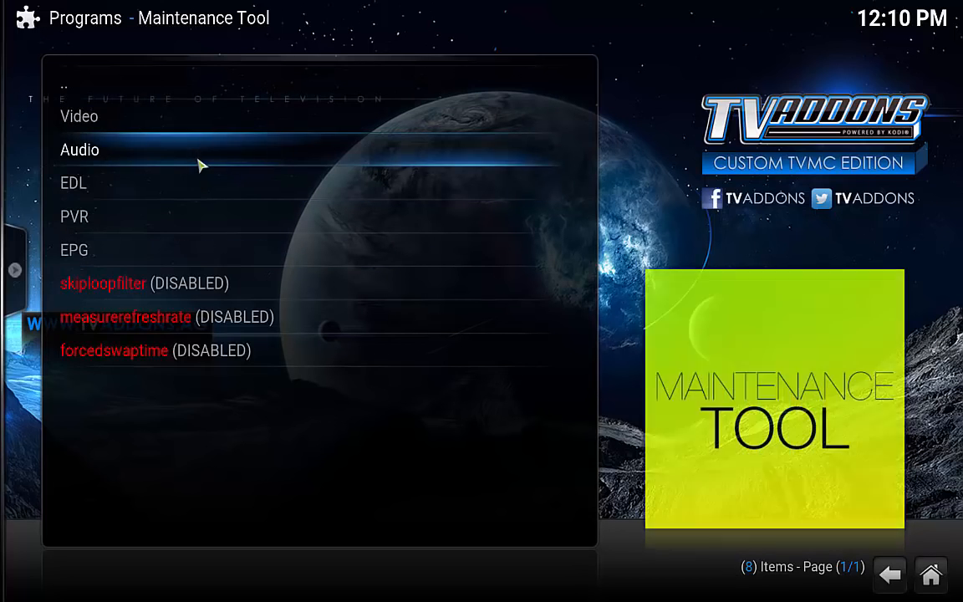
left_click(86, 218)
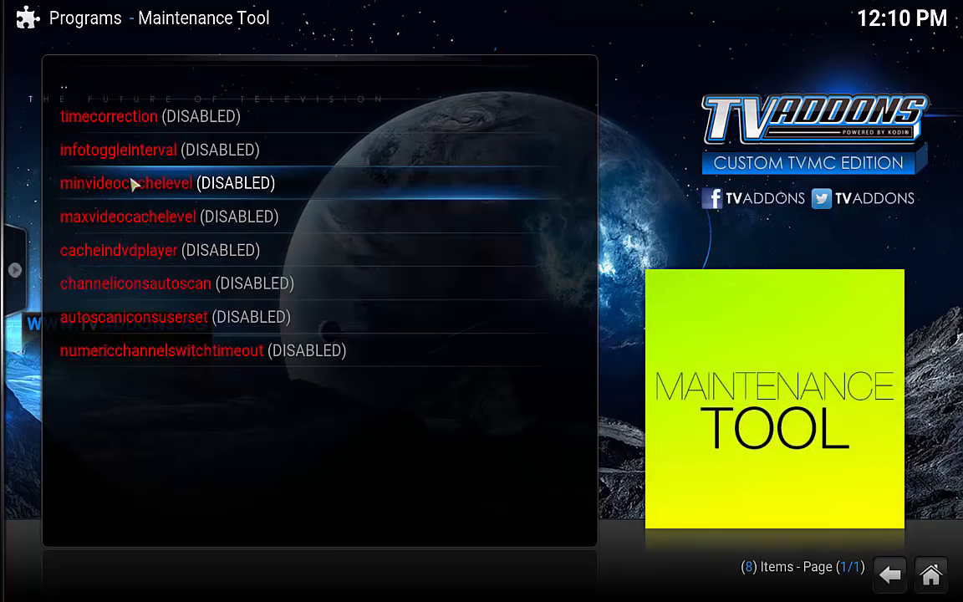
Set PVR minvideocachelevel and maxvideocachelevel to 65 and cacheindvdplayer to True.
left_click(205, 192)
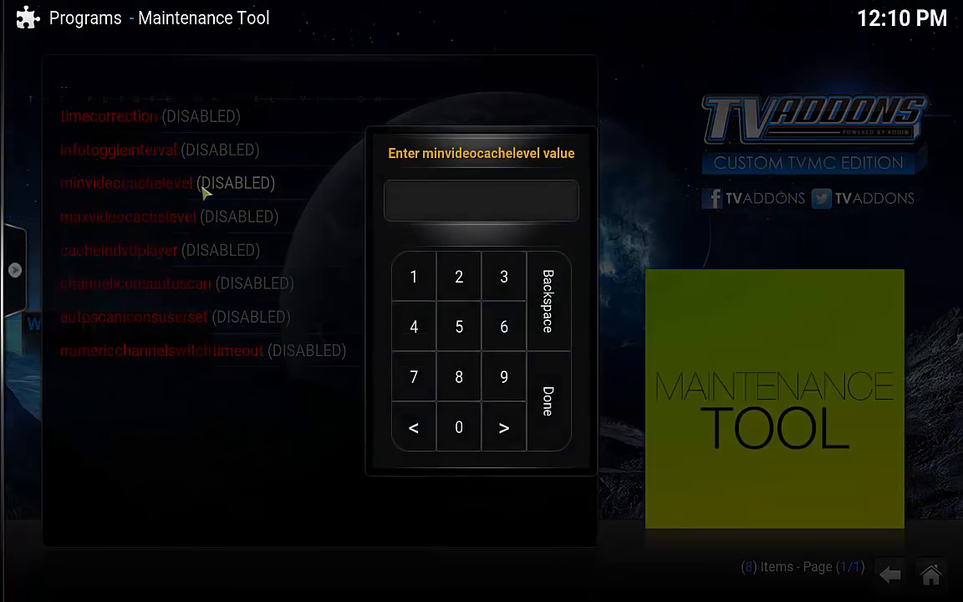
left_click(496, 332)
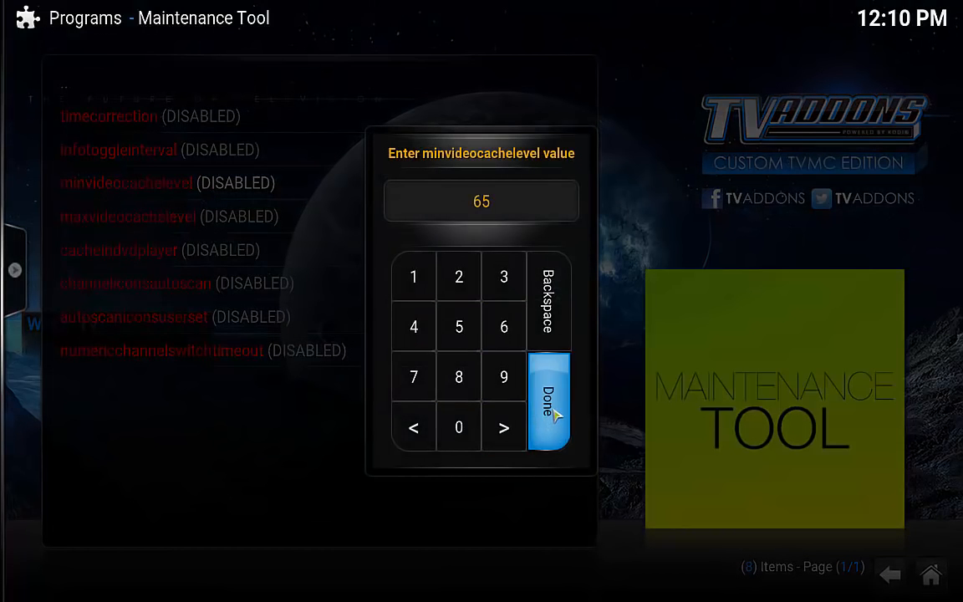
left_click(550, 405)
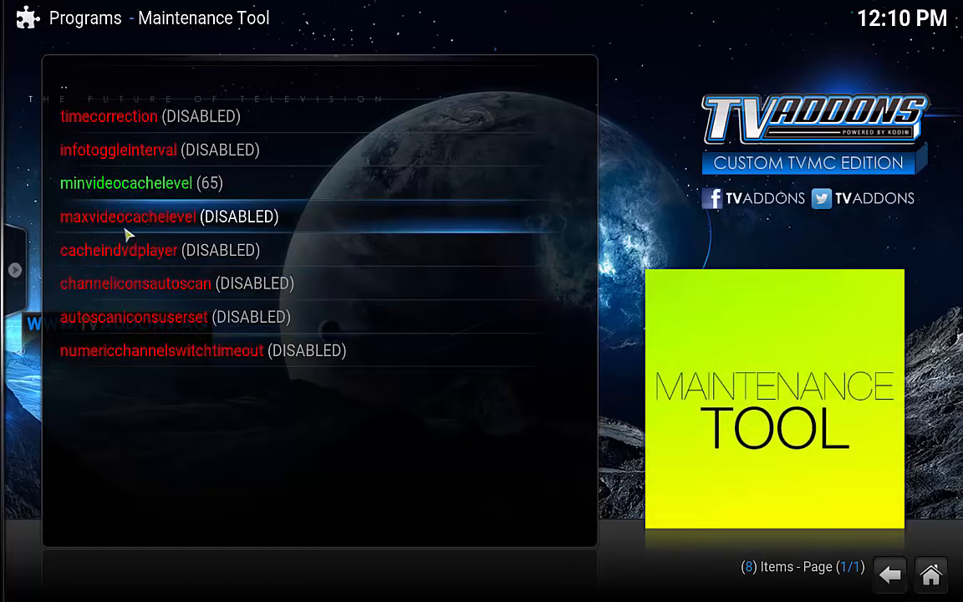
left_click(130, 219)
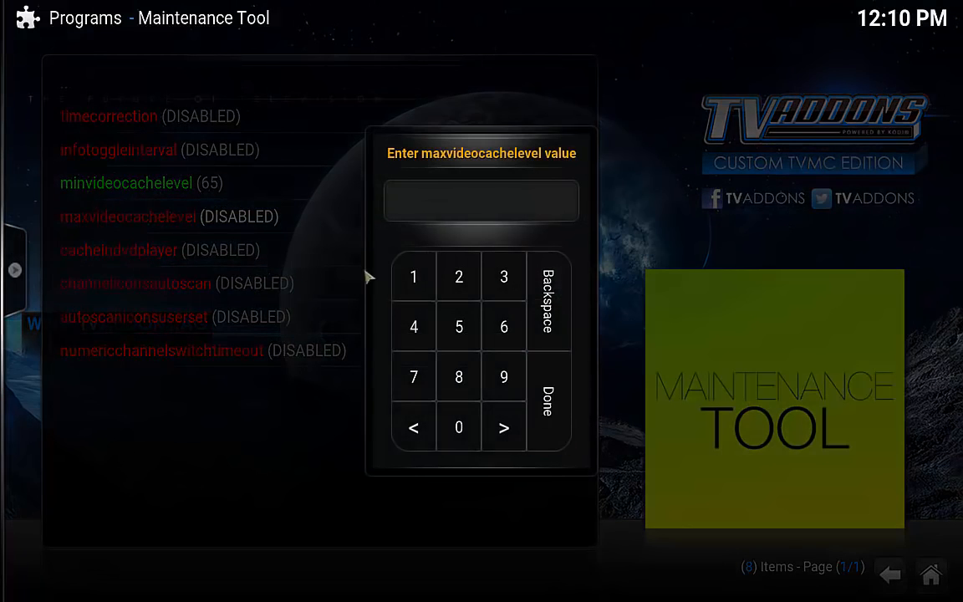
left_click(503, 326)
left_click(467, 332)
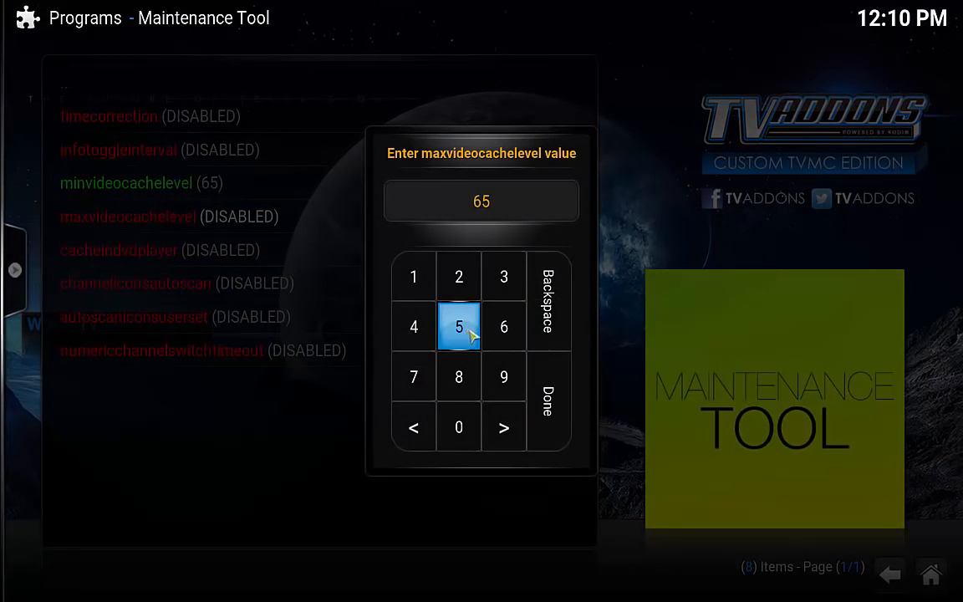
left_click(558, 398)
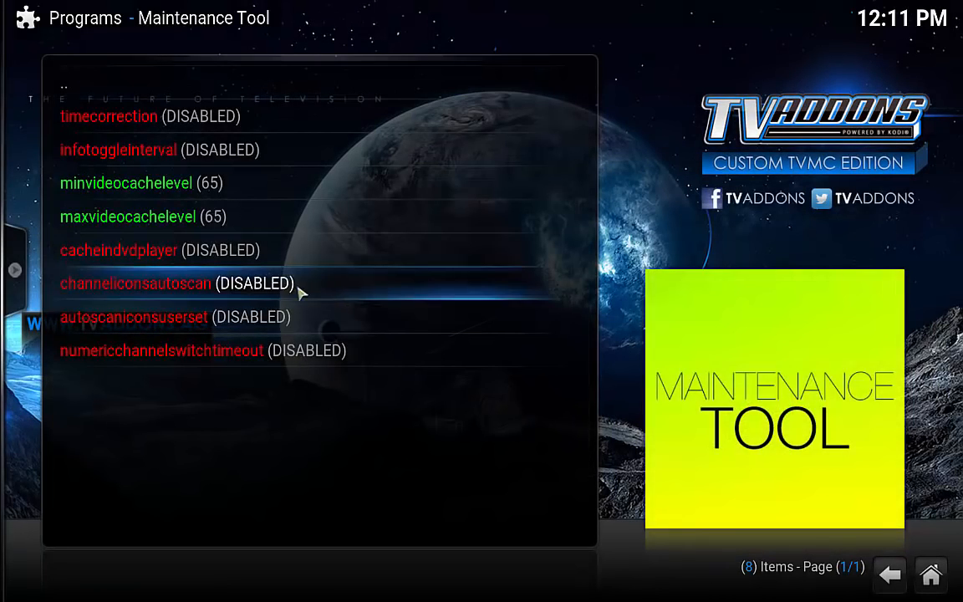
left_click(129, 262)
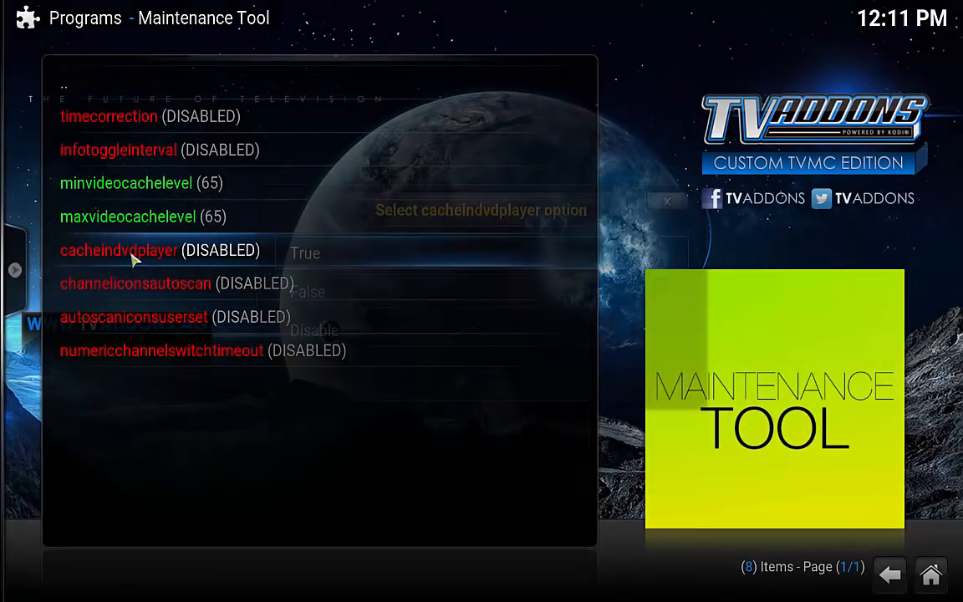
left_click(331, 263)
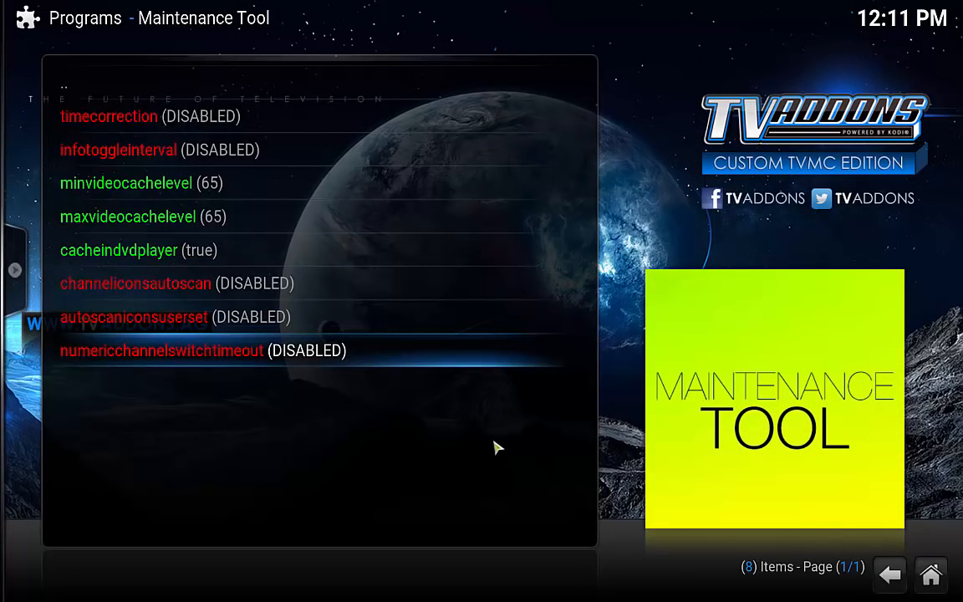
left_click(72, 90)
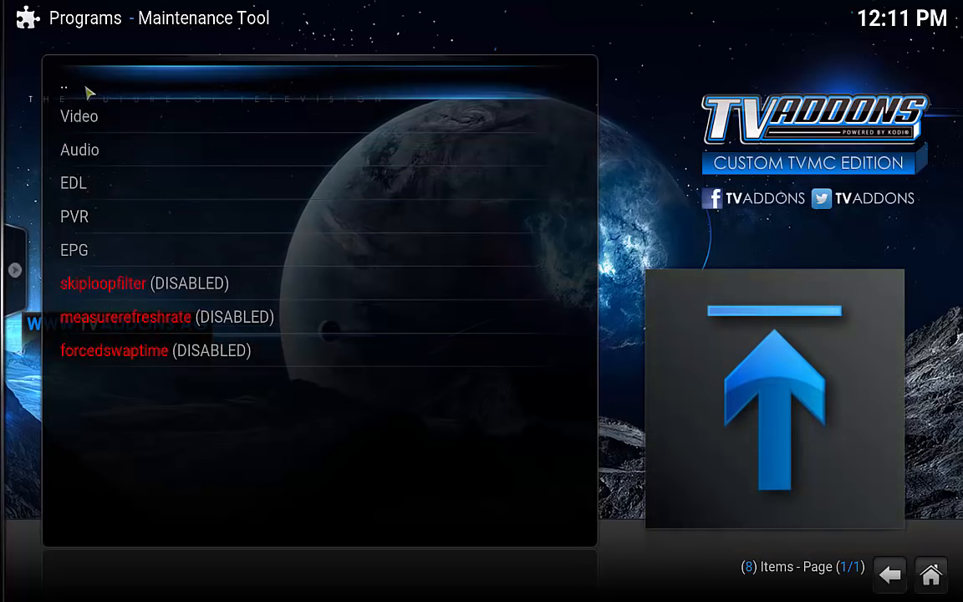
Write advancedsettings.xml and view it to confirm cacheindvdplayer true and both cache levels 65.
left_click(87, 89)
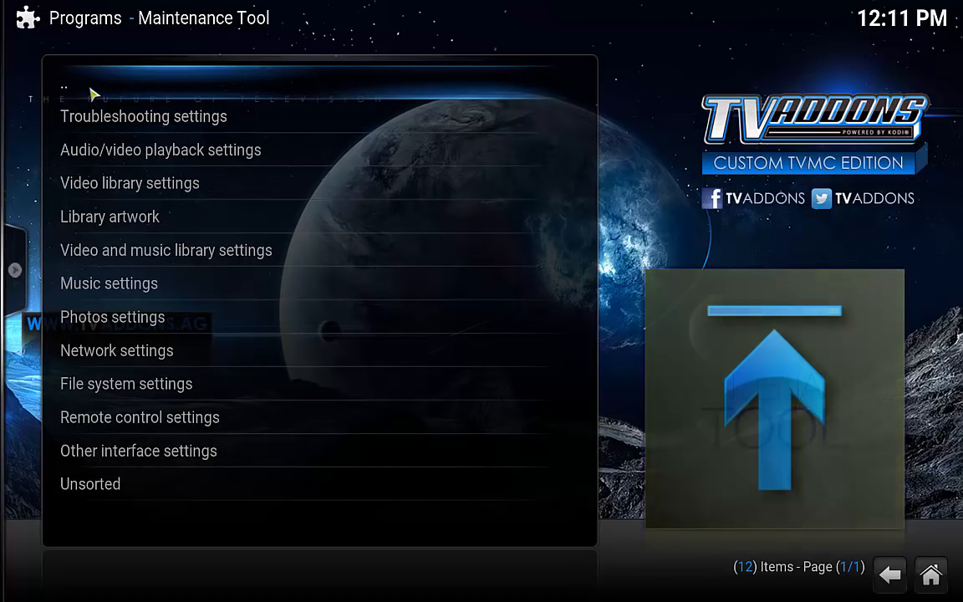
left_click(89, 89)
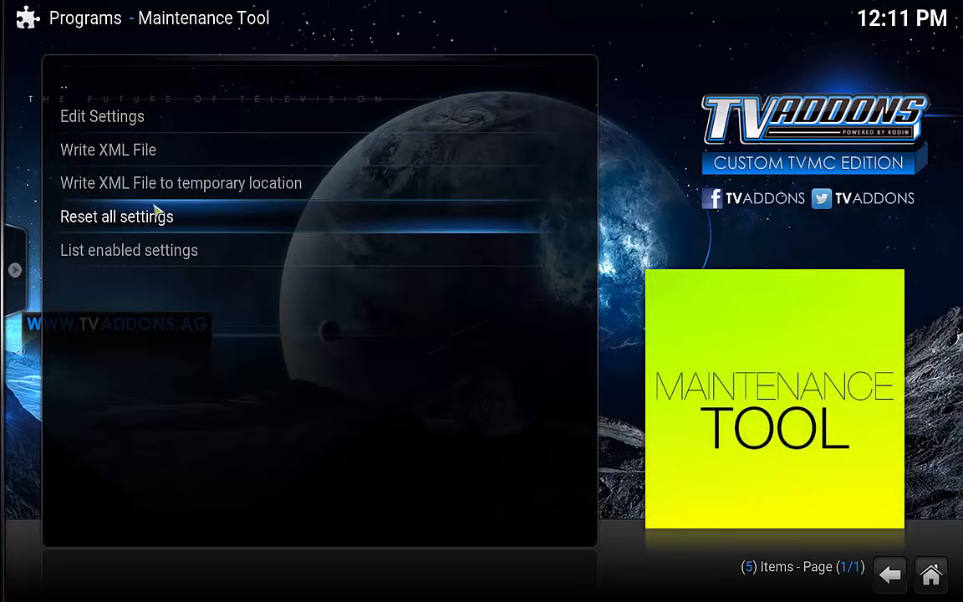
left_click(121, 153)
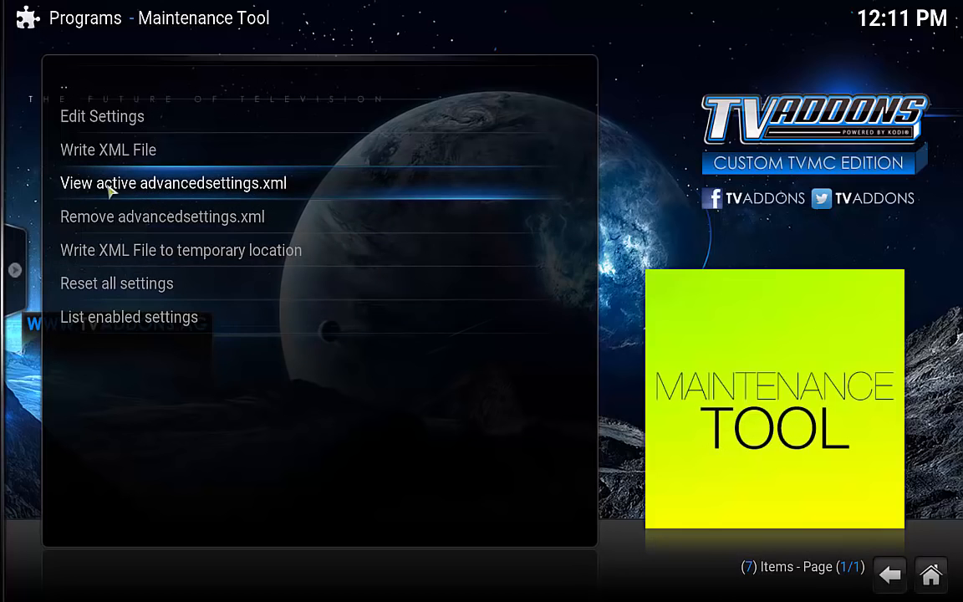
left_click(144, 191)
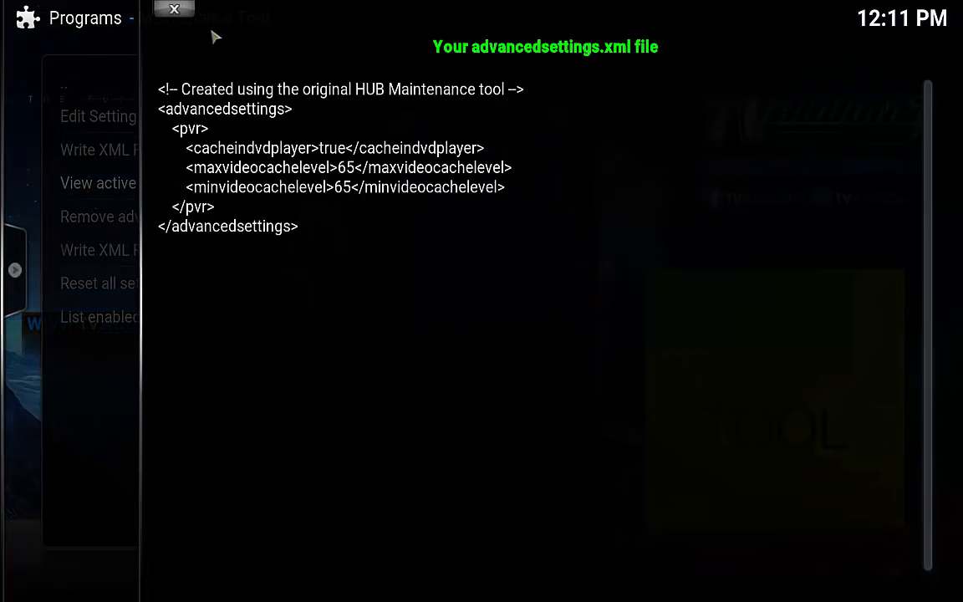
left_click(170, 12)
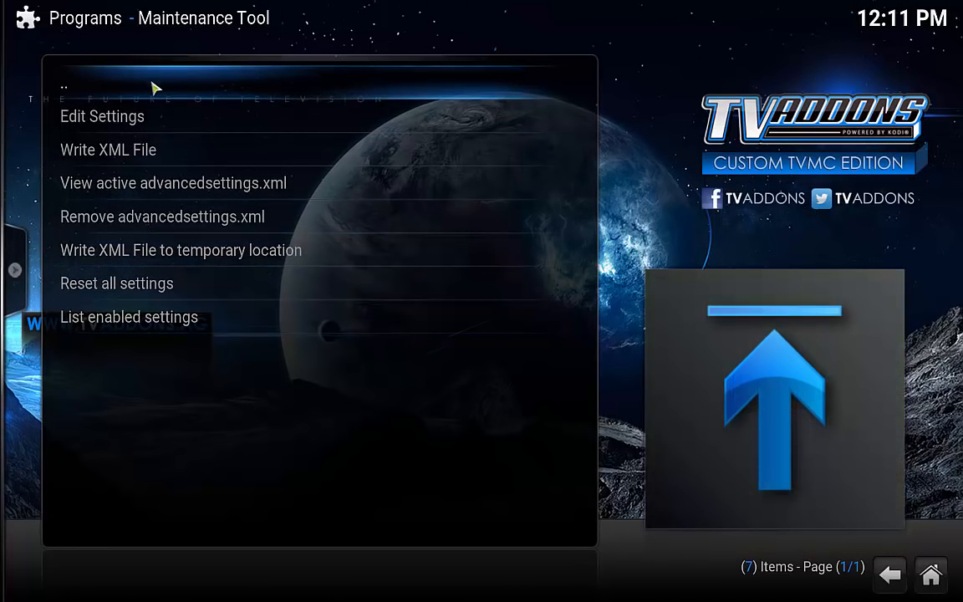
left_click(92, 92)
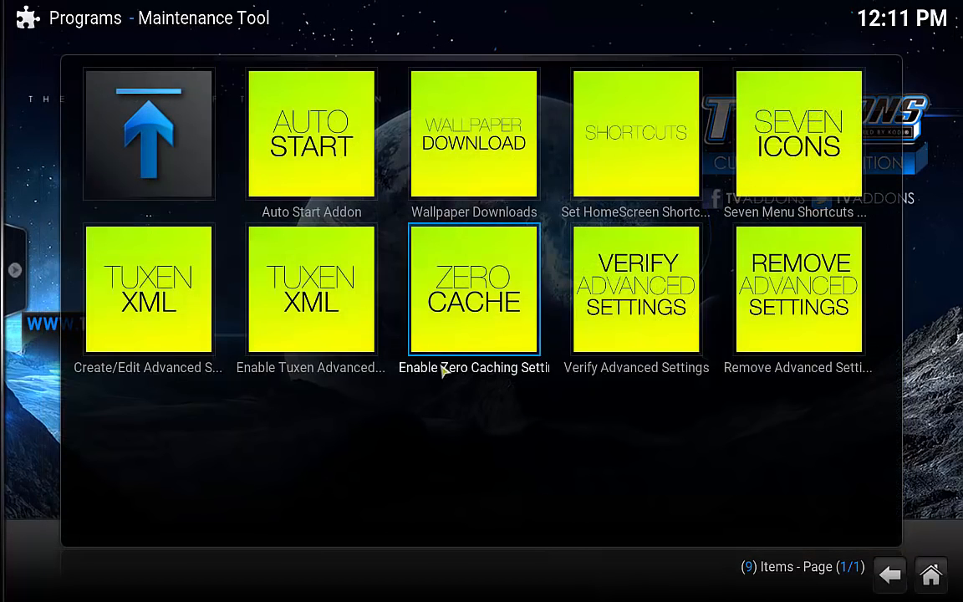
Verify the advanced settings are set up, return to Kodi home, and open the Start menu.
left_click(652, 337)
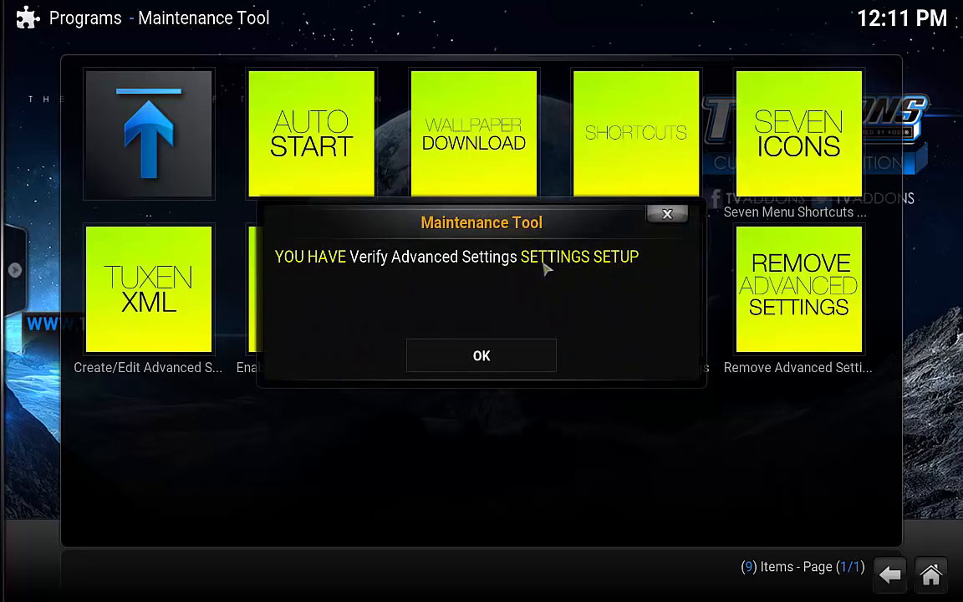
left_click(477, 358)
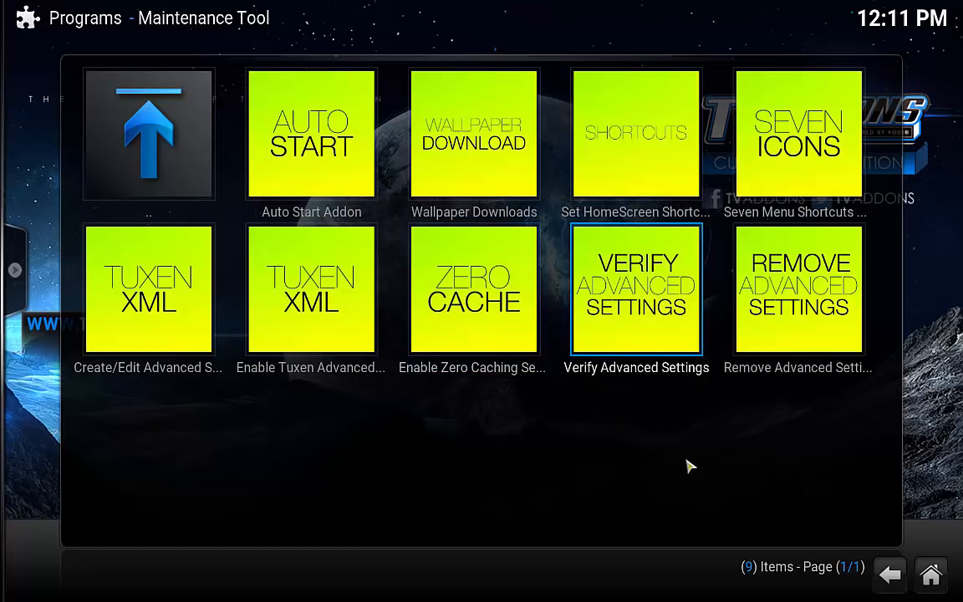
left_click(890, 575)
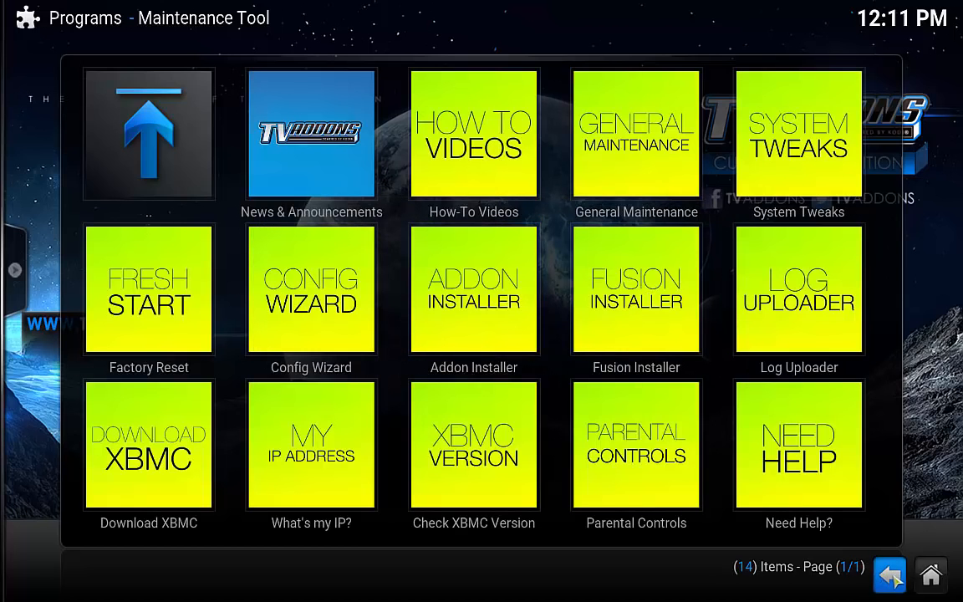
left_click(890, 575)
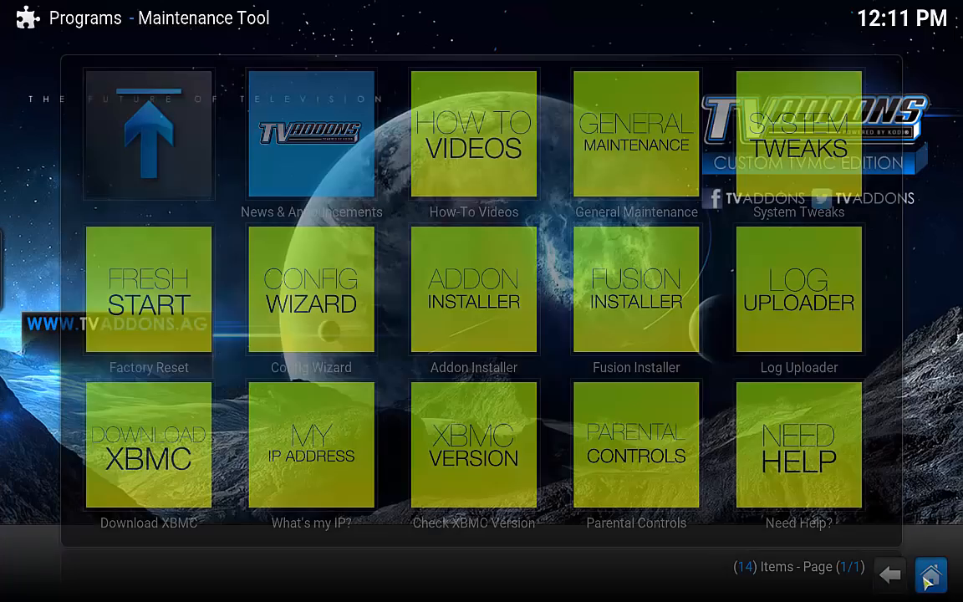
key("super")
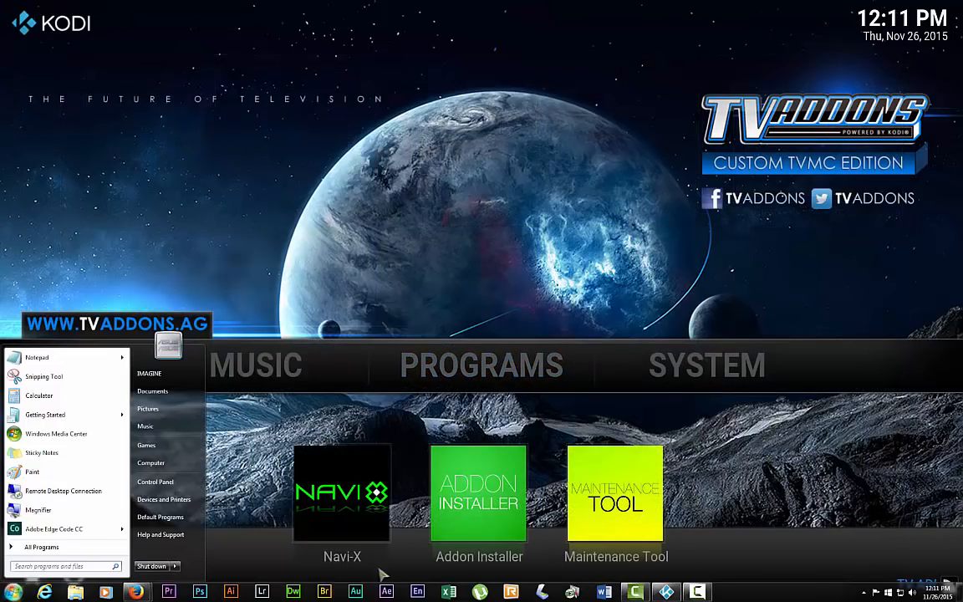
Navigate Explorer to C: > Users > profile > AppData > Roaming > Kodi > userdata and select advancedsettings.xml.
left_click(75, 591)
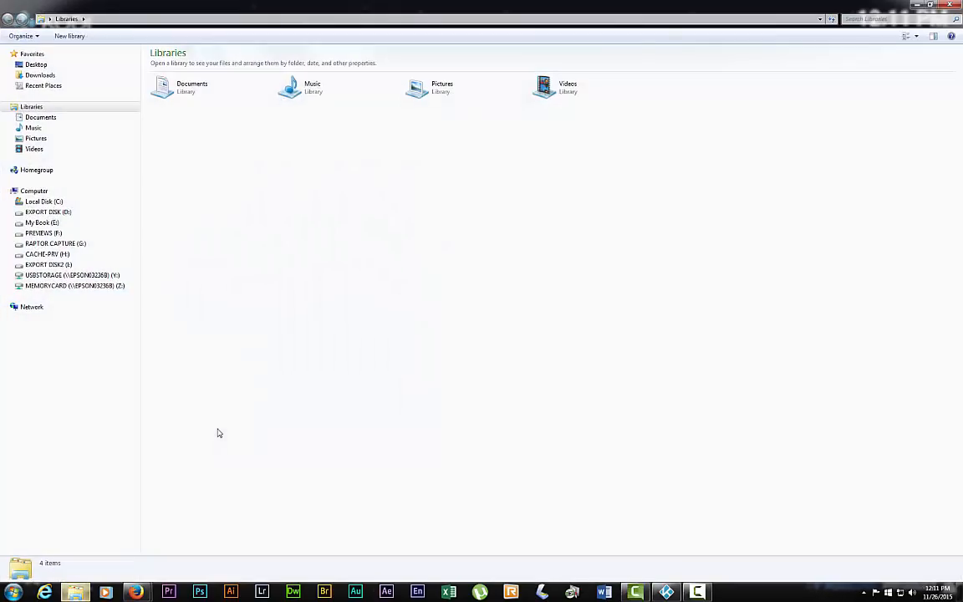
left_click(42, 201)
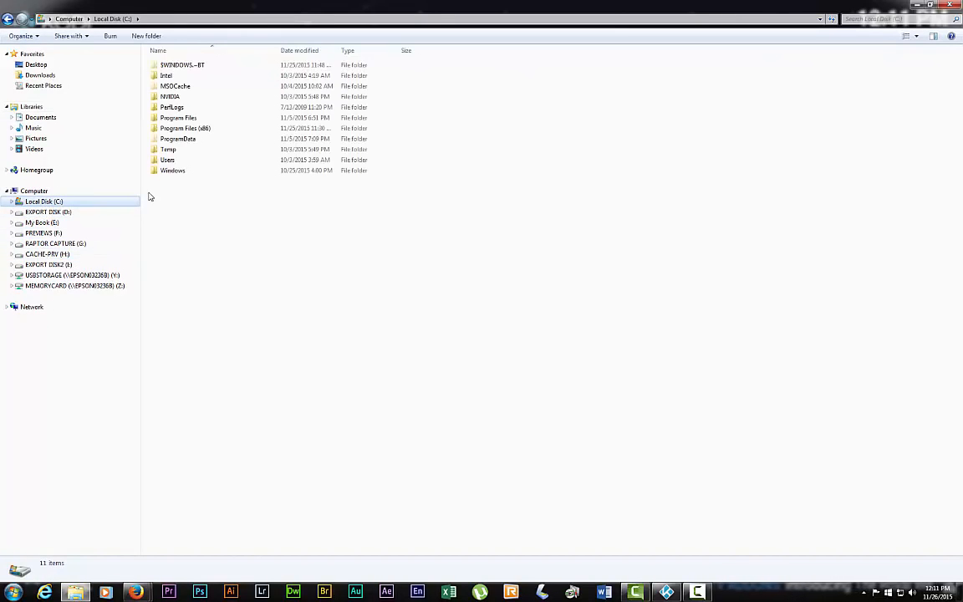
left_click(169, 151)
double_click(168, 159)
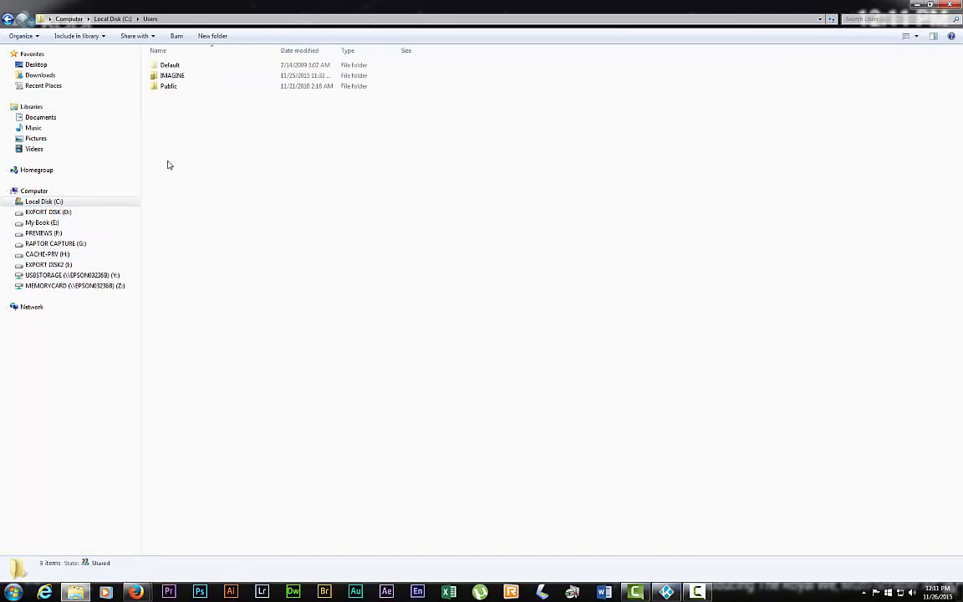
double_click(172, 75)
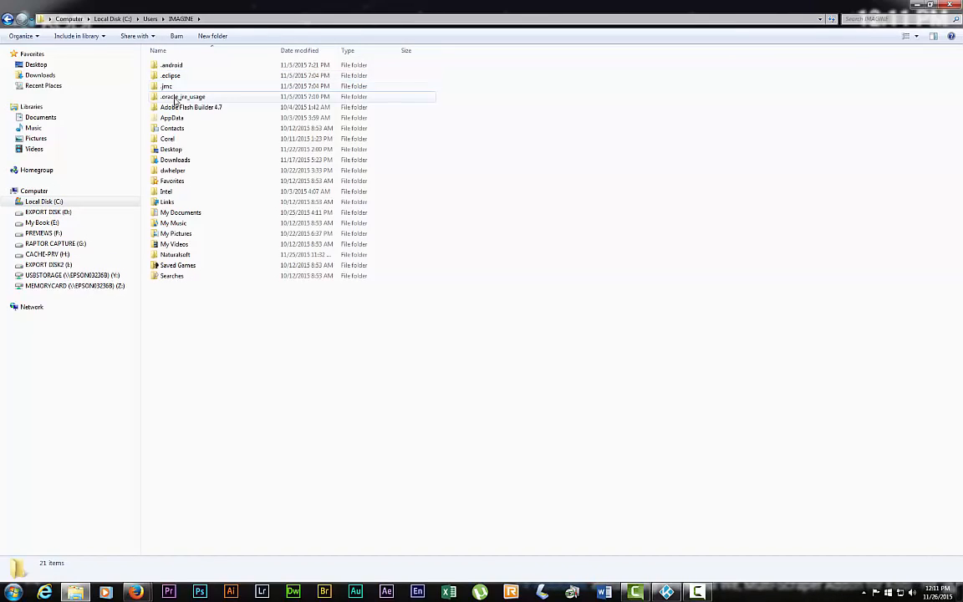
double_click(174, 118)
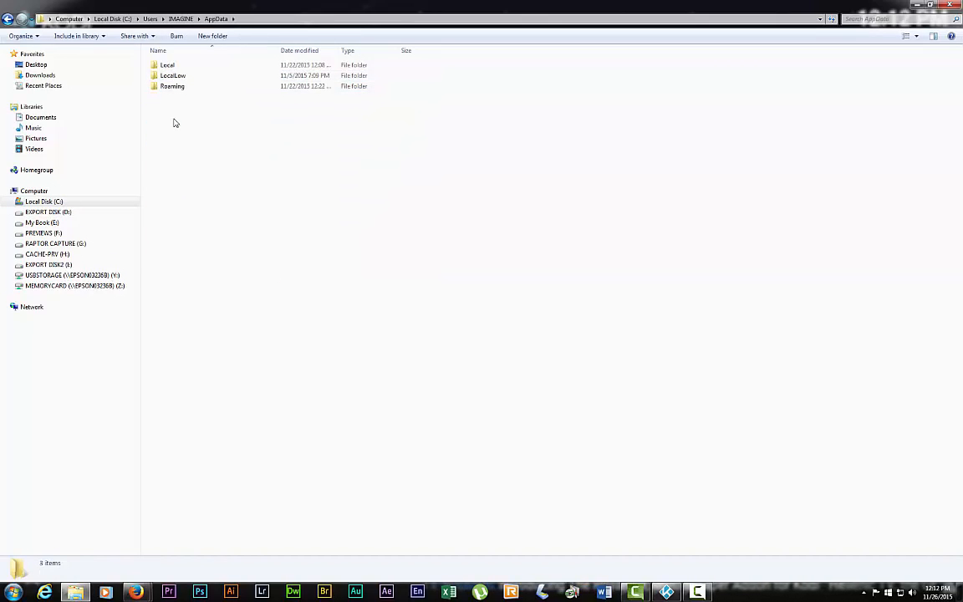
double_click(173, 87)
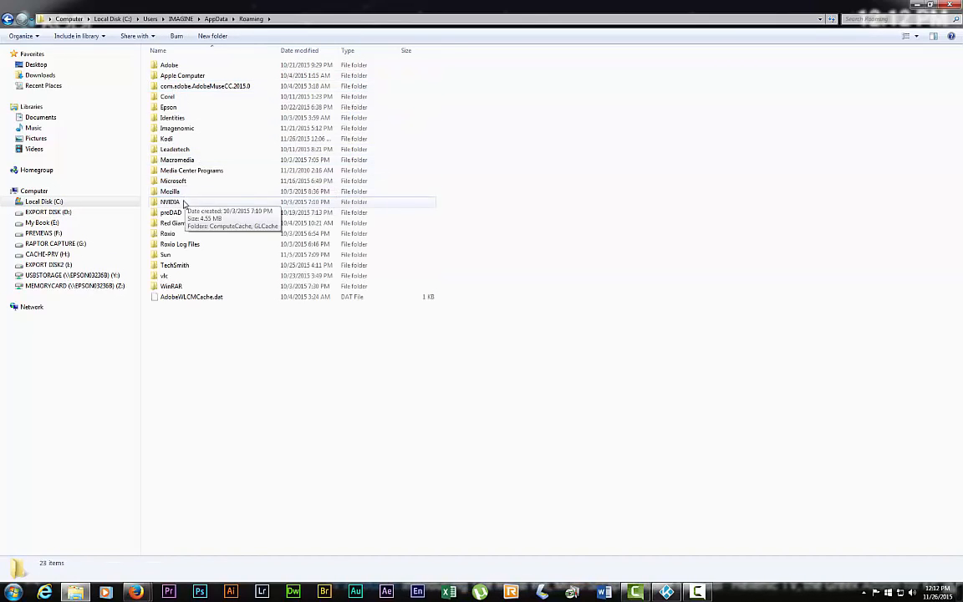
double_click(167, 138)
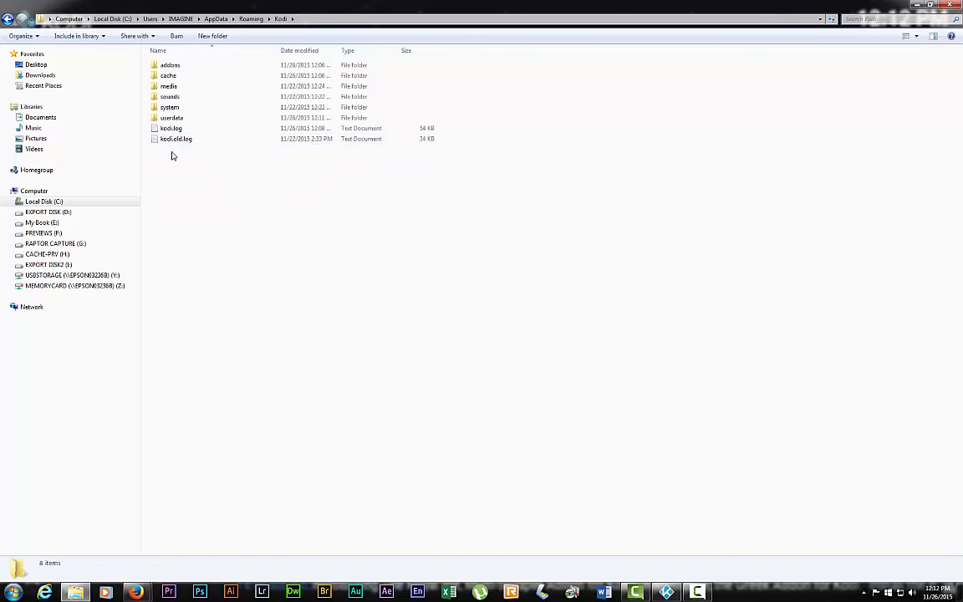
double_click(172, 120)
left_click(184, 139)
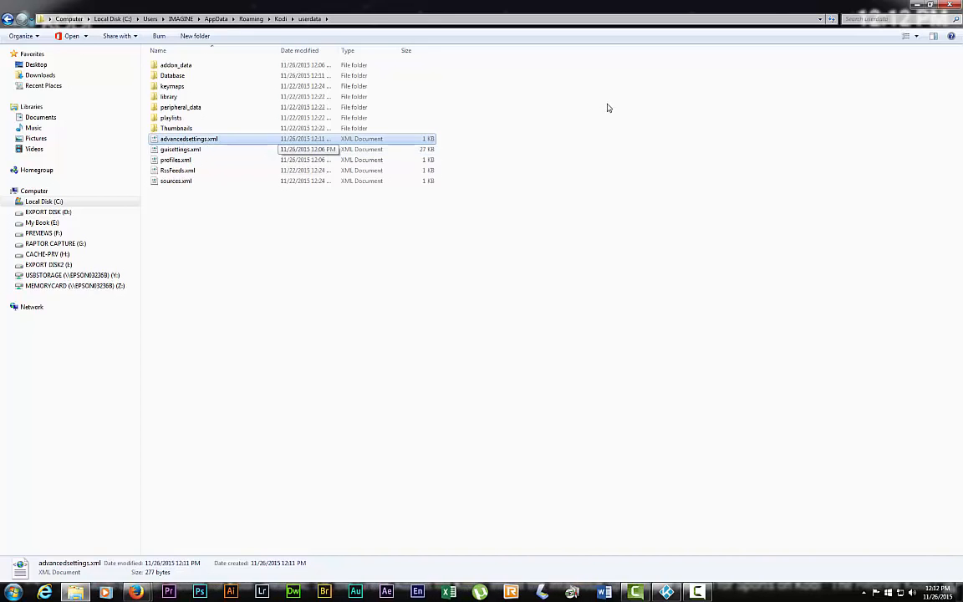
Open advancedsettings.xml in Notepad, review the PVR cache entries, and close Notepad.
right_click(203, 140)
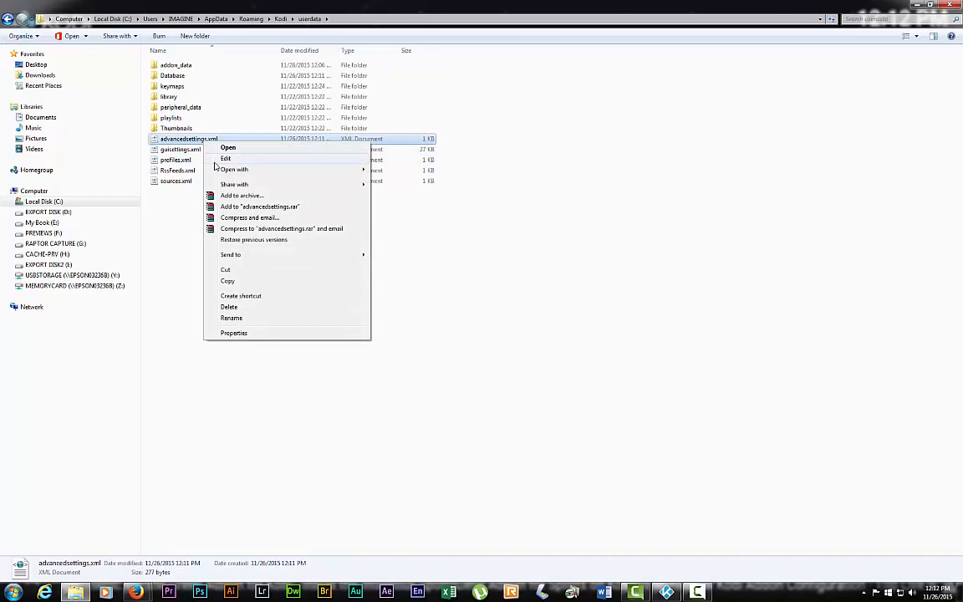
left_click(226, 158)
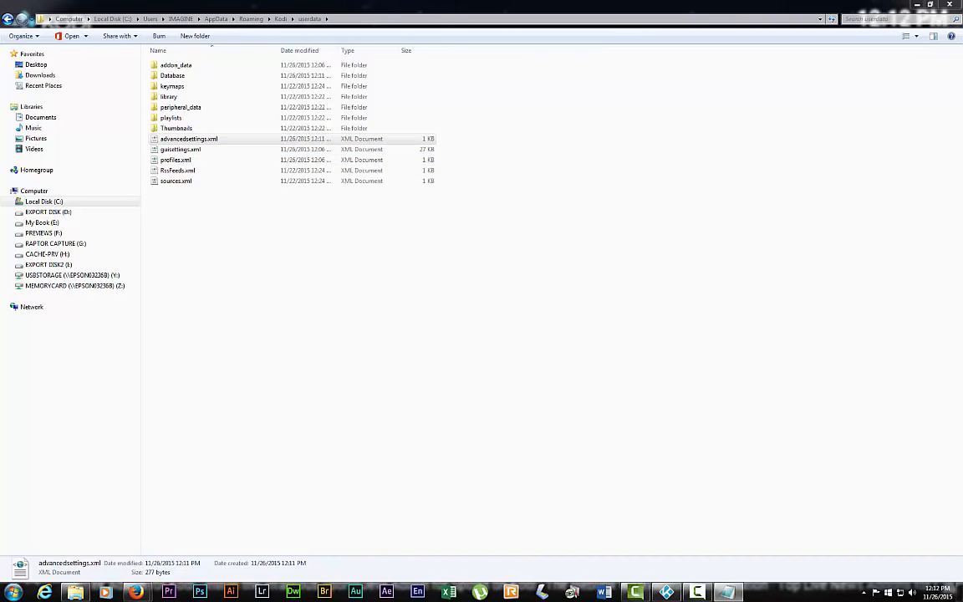
left_click_drag(423, 160, 341, 90)
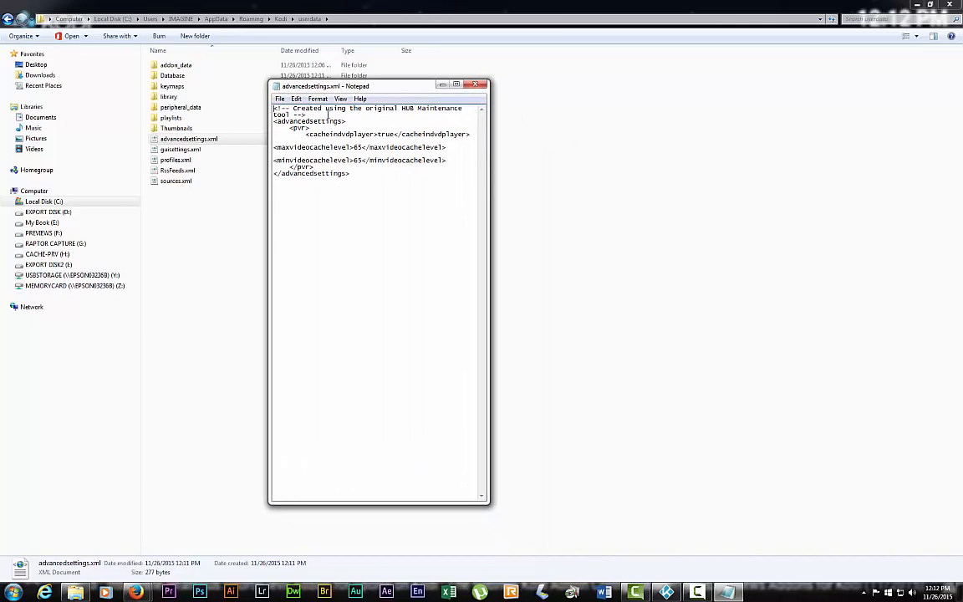
left_click_drag(361, 175, 292, 112)
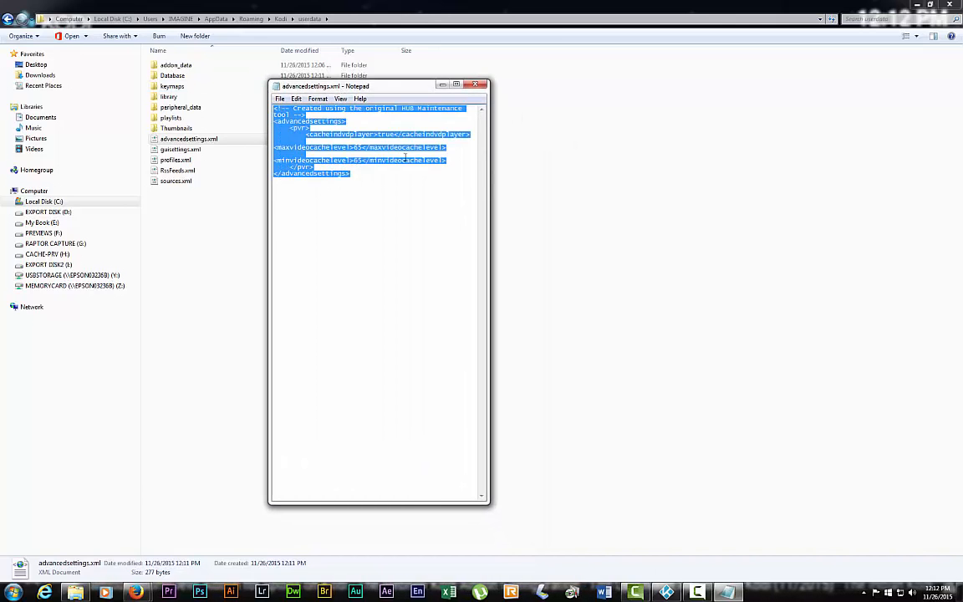
left_click(342, 155)
left_click(474, 84)
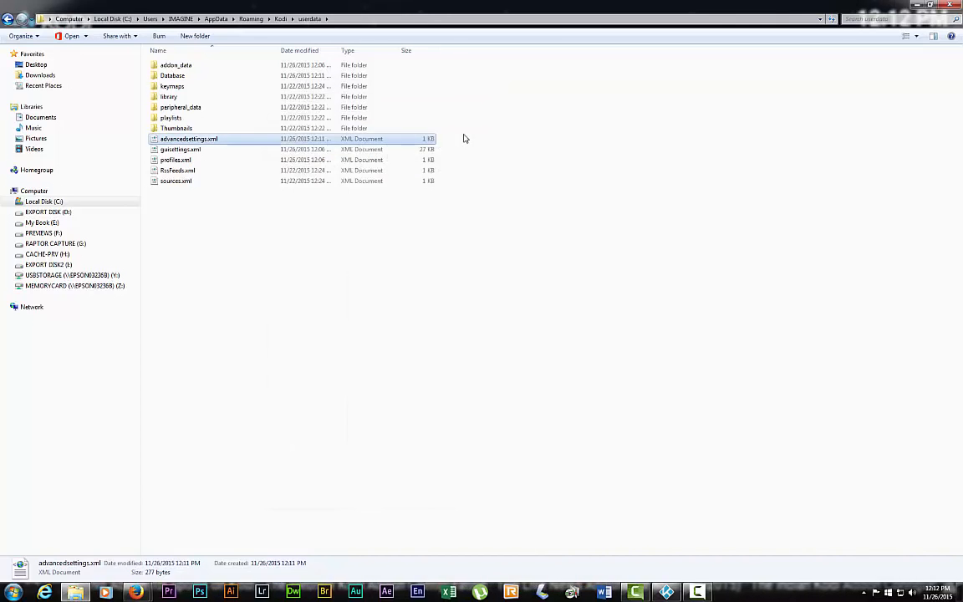